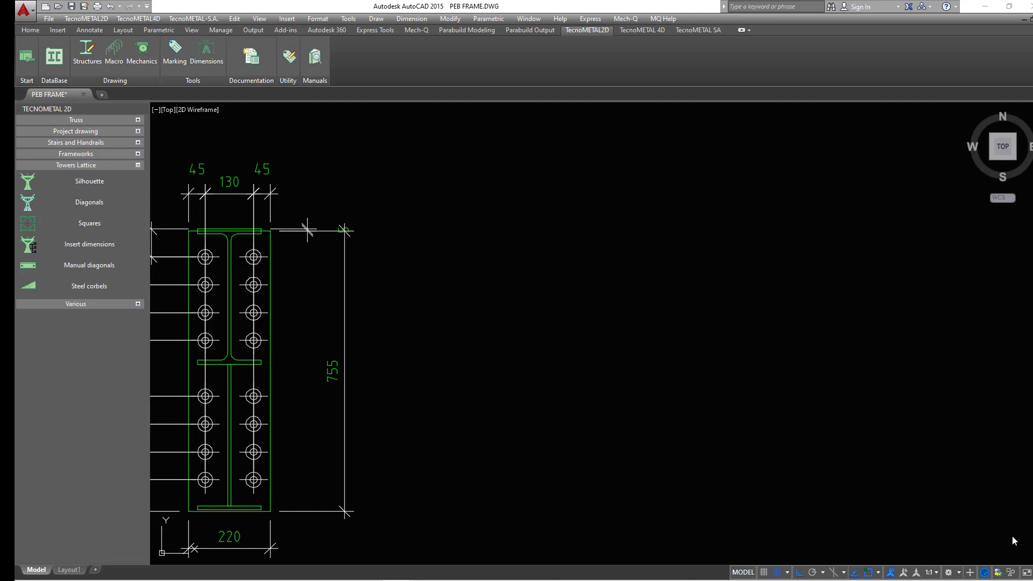
Review the available tool sets of TecnoMETAL 2D, TecnoMETAL 4D and TecnoMETAL SA.
left_click(138, 165)
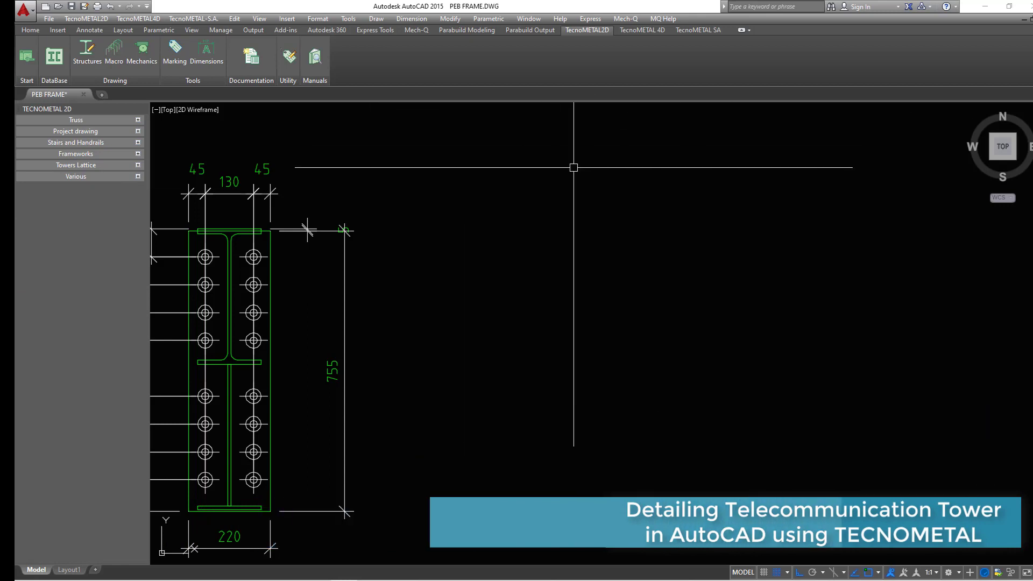
left_click(695, 32)
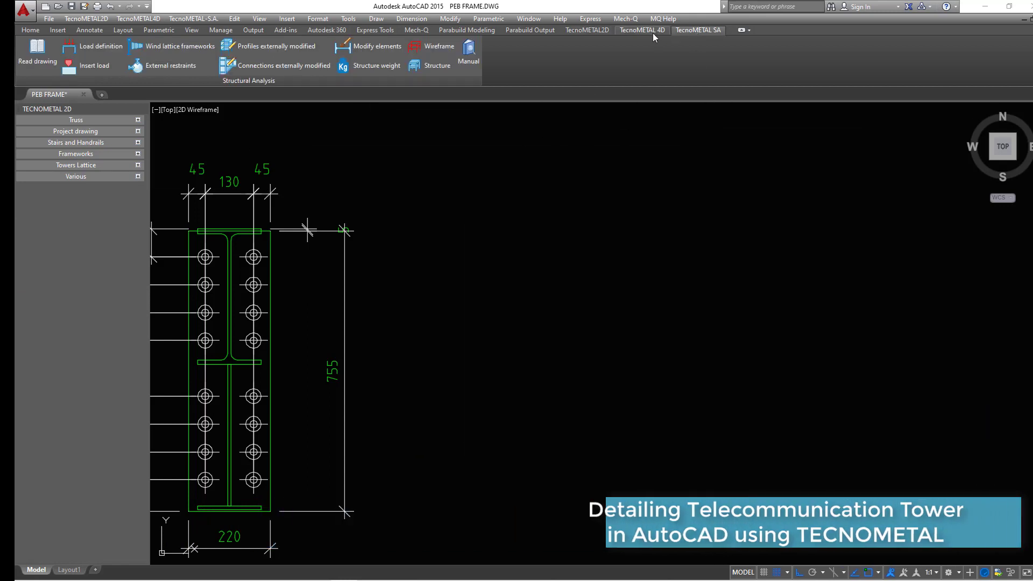
left_click(646, 31)
left_click(594, 31)
left_click(683, 27)
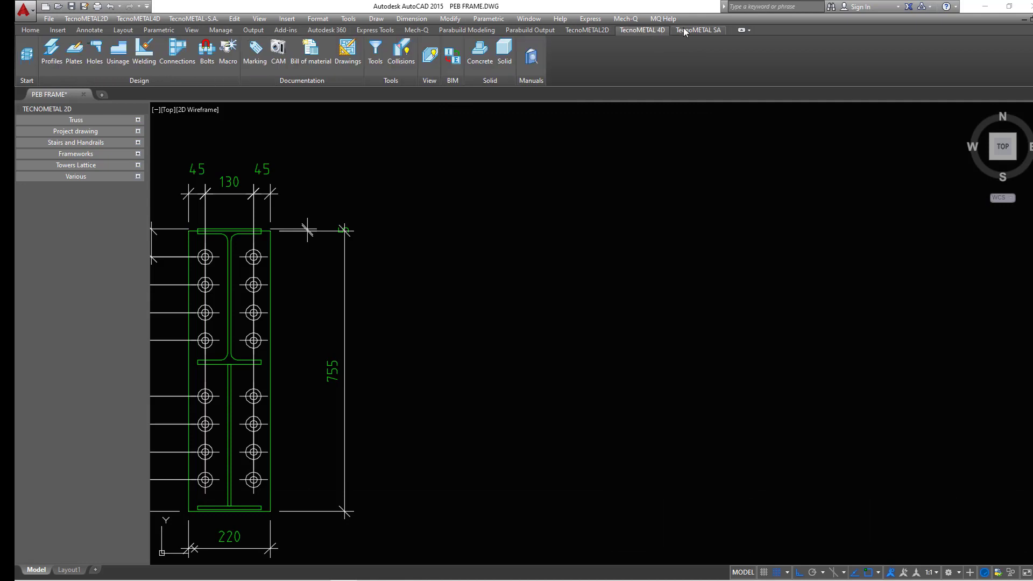
left_click(653, 30)
left_click(593, 30)
left_click(588, 31)
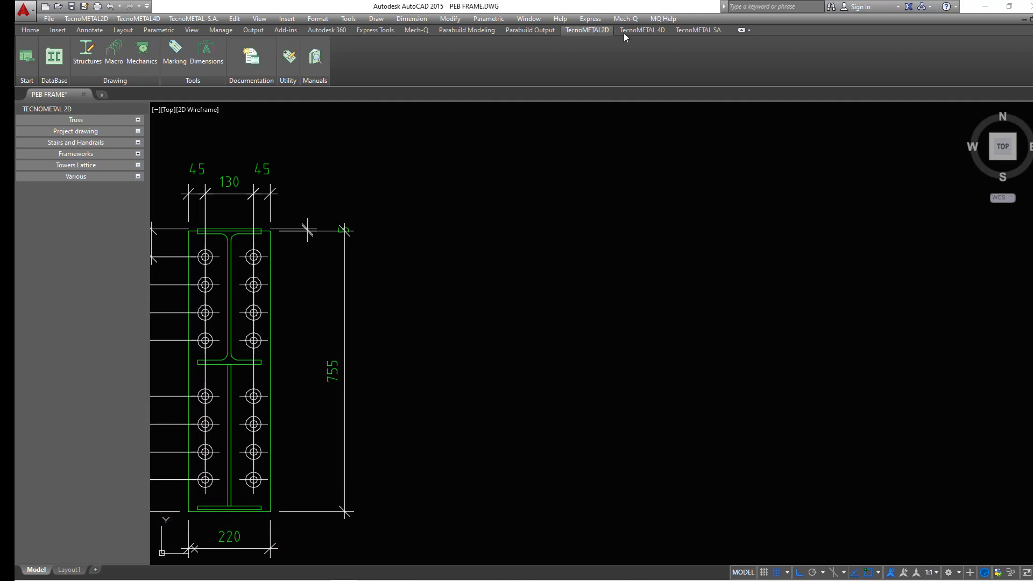
left_click(647, 30)
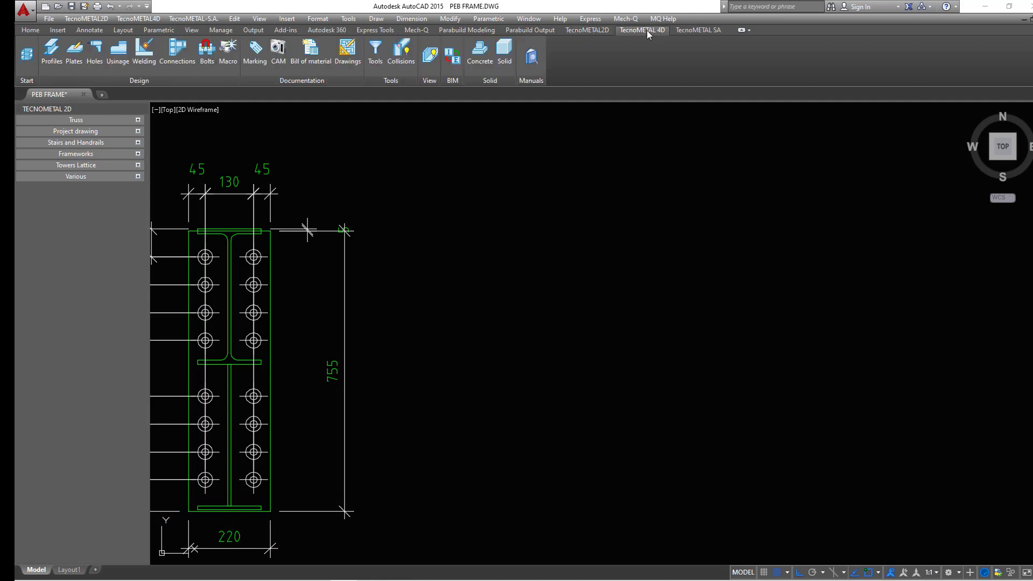
left_click(704, 30)
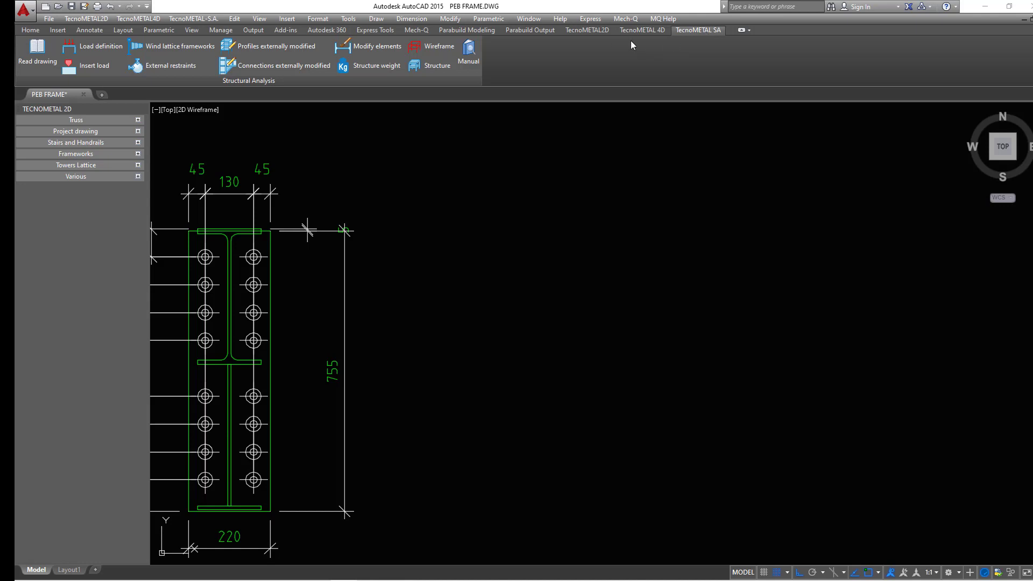
left_click(601, 30)
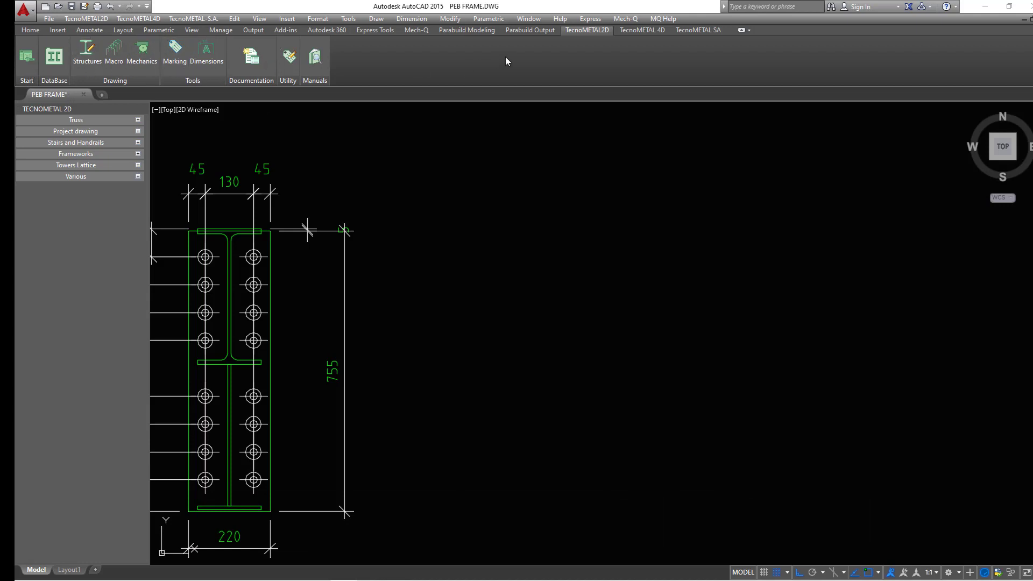
left_click(639, 31)
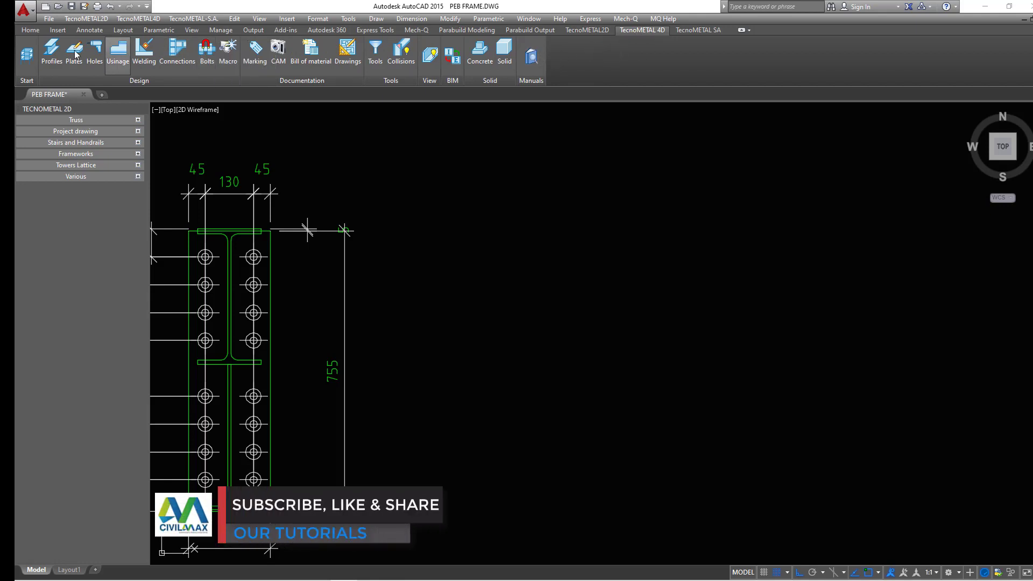
left_click(695, 30)
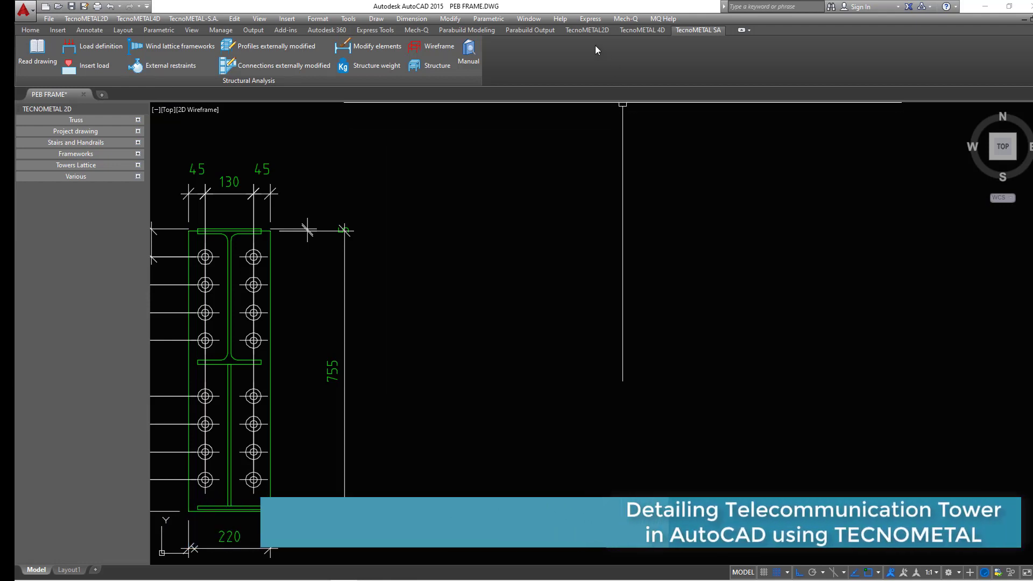
left_click(590, 31)
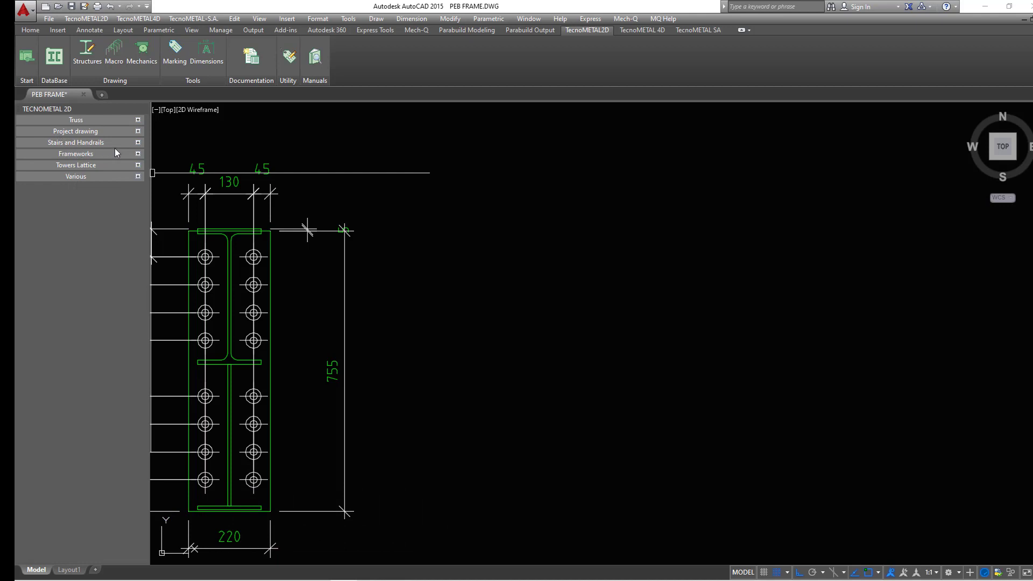
Open the lattice tower silhouette settings and examine the section heights H1 to H3 and the widths A1 to A4 and B1 to B4.
left_click(138, 166)
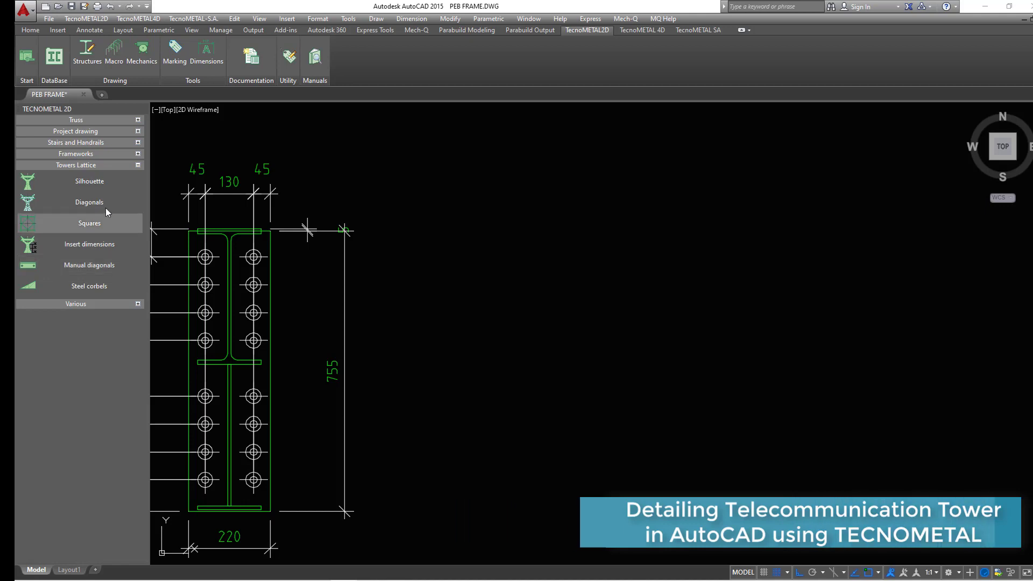
left_click(86, 183)
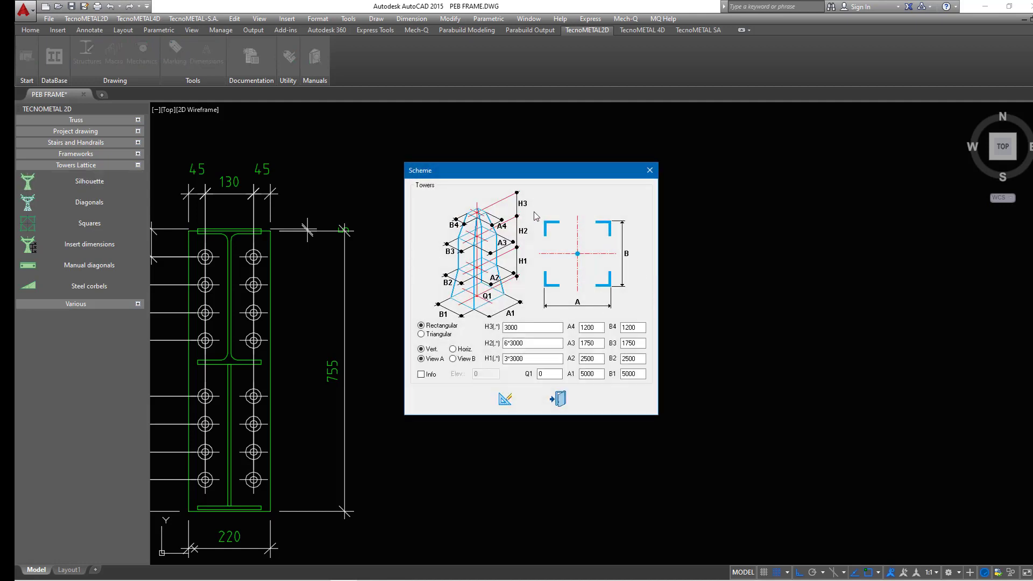
left_click_drag(467, 174, 537, 173)
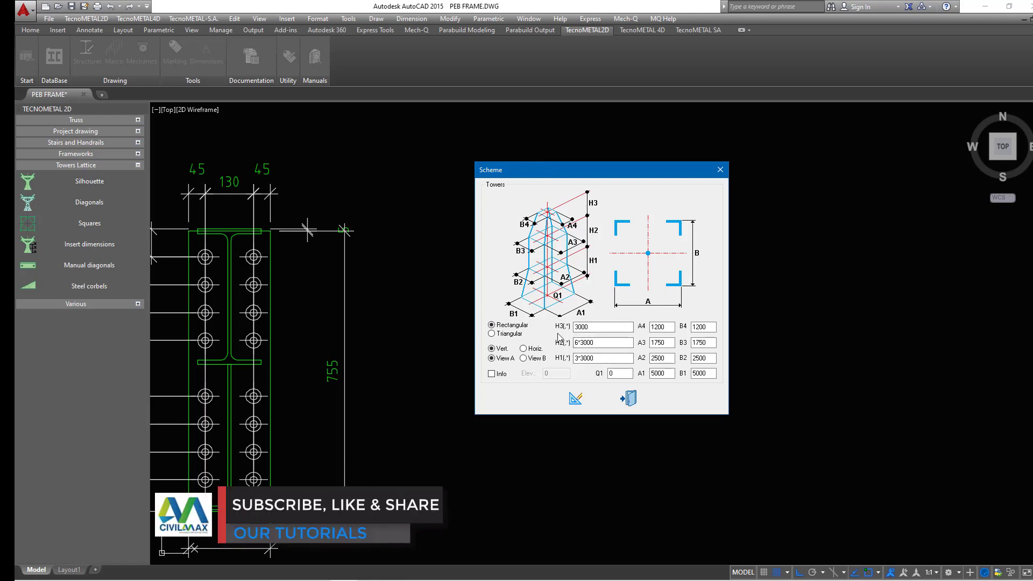
left_click(597, 342)
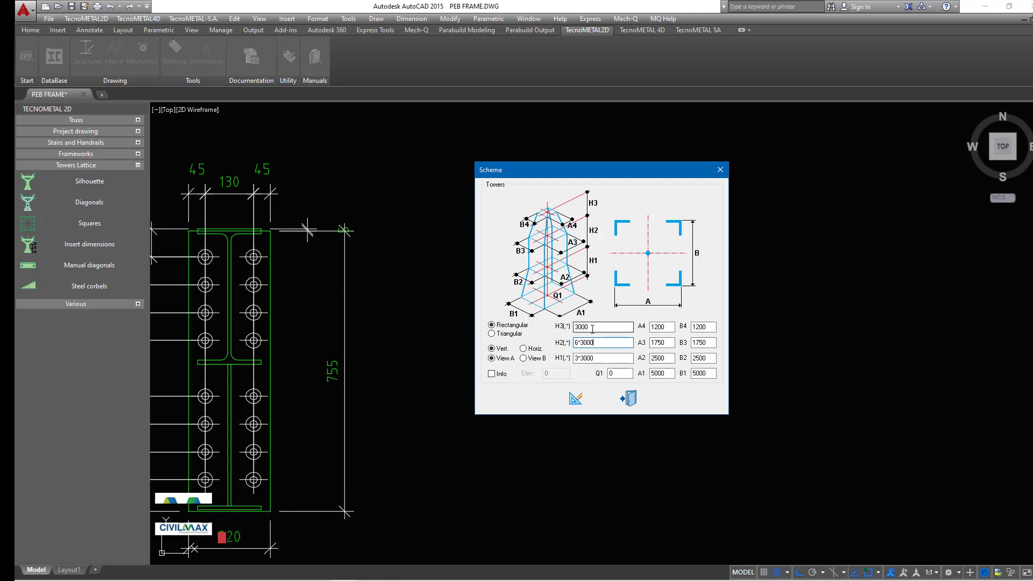
left_click(597, 327)
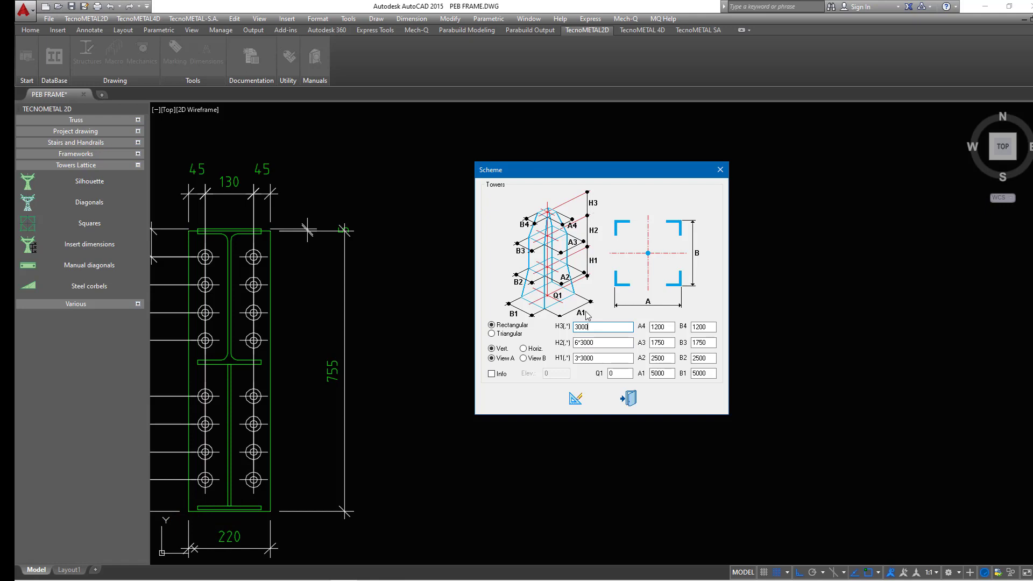
left_click_drag(590, 327, 570, 327)
left_click(583, 343)
left_click_drag(584, 342, 575, 347)
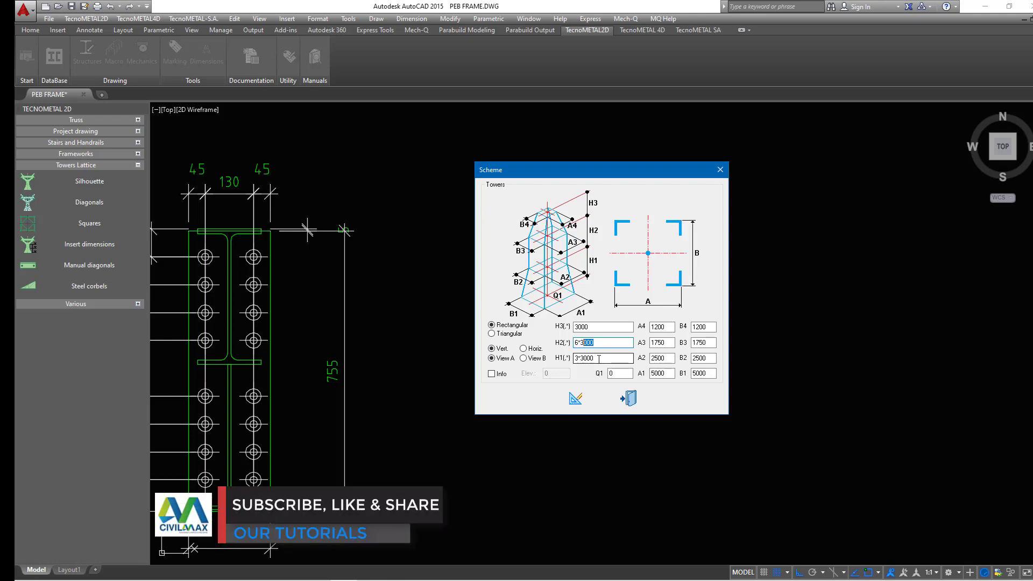
left_click(660, 327)
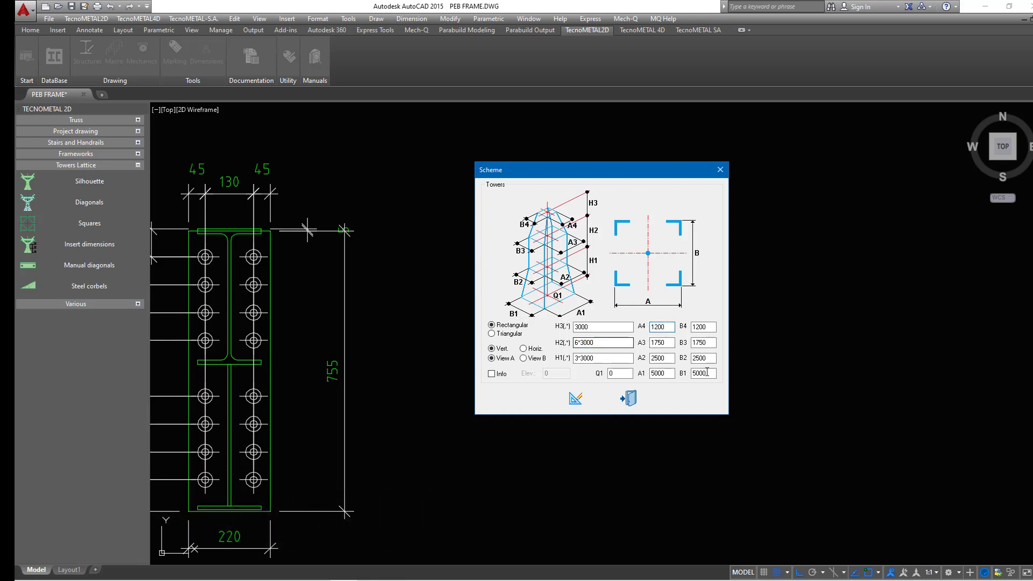
left_click(663, 343)
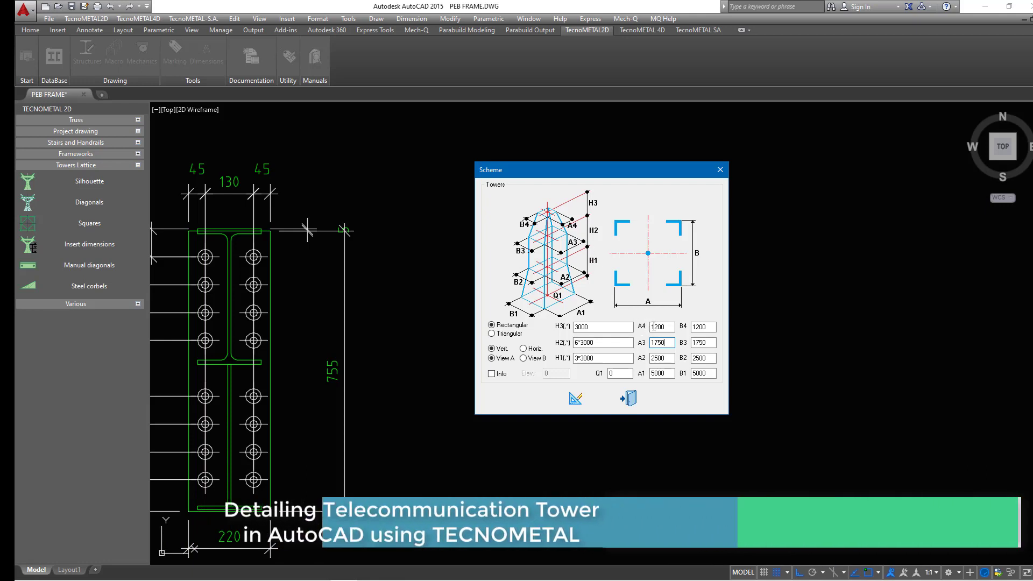
key("shift+Tab")
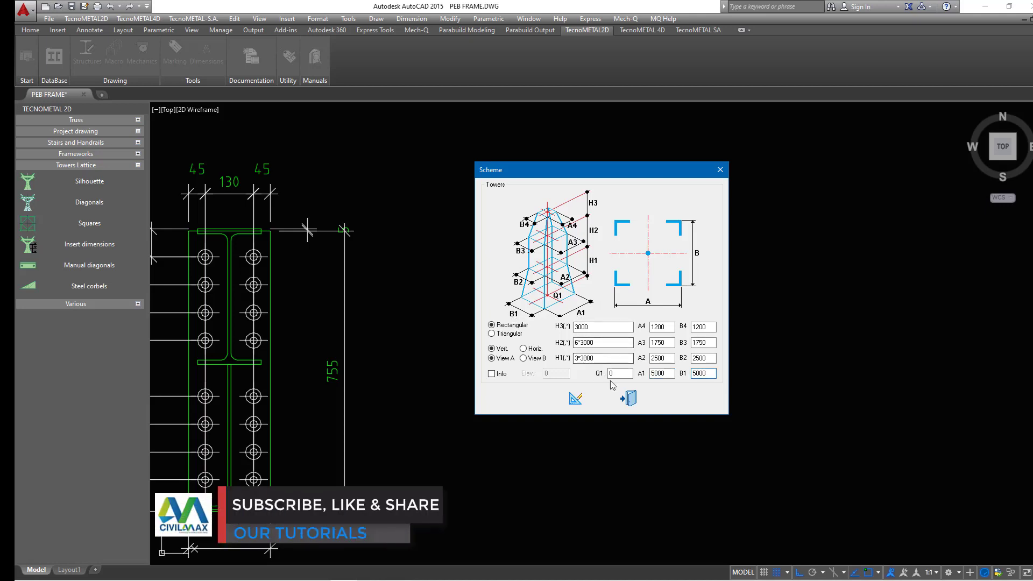
Draw the rectangular tower silhouette with heights 3*3000, 6*3000 and 3000 in vertical View A, beside the end-plate detail at the portal frame's right column.
left_click(575, 398)
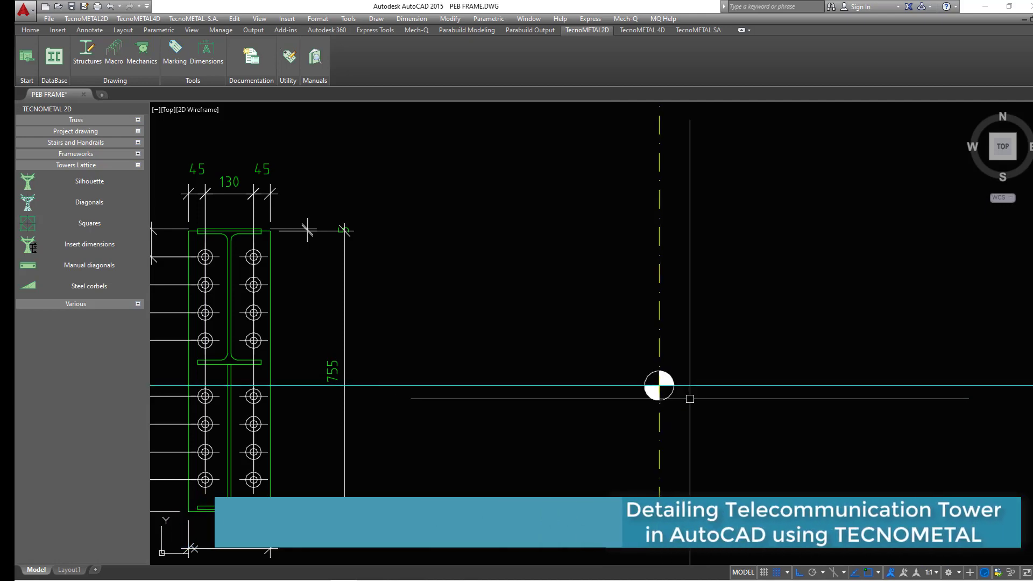
scroll(690, 398, "down", 6)
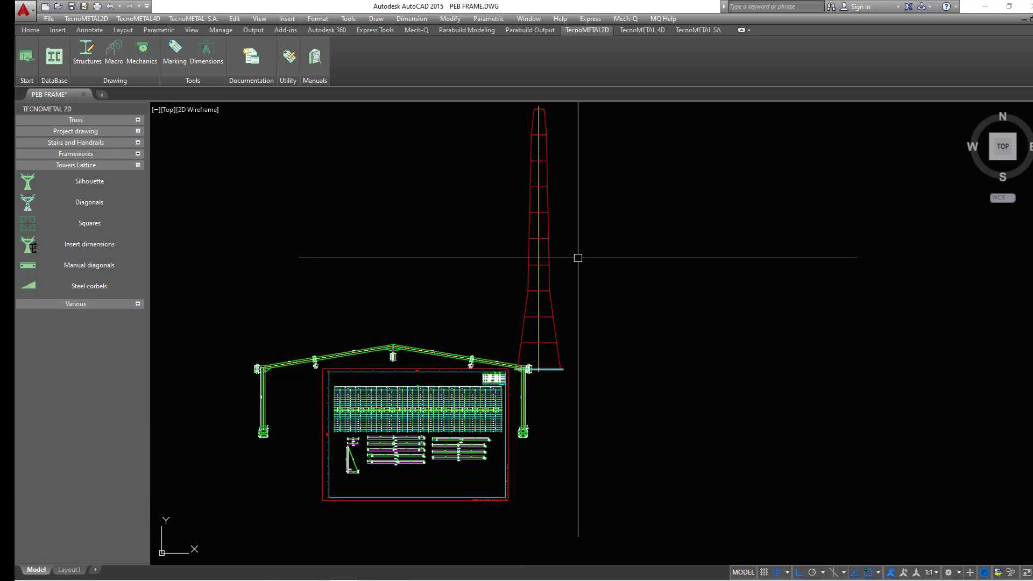
scroll(542, 231, "up", 2)
scroll(563, 300, "down", 4)
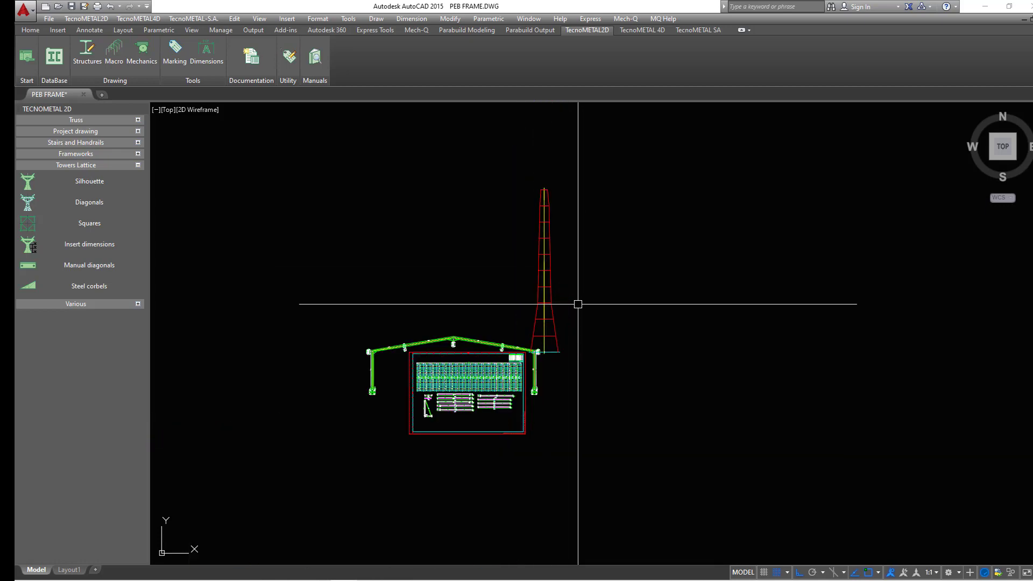
scroll(573, 189, "up", 2)
Delete the tower silhouette placed over the portal frame's corner, including its base line and level marker.
left_click(628, 141)
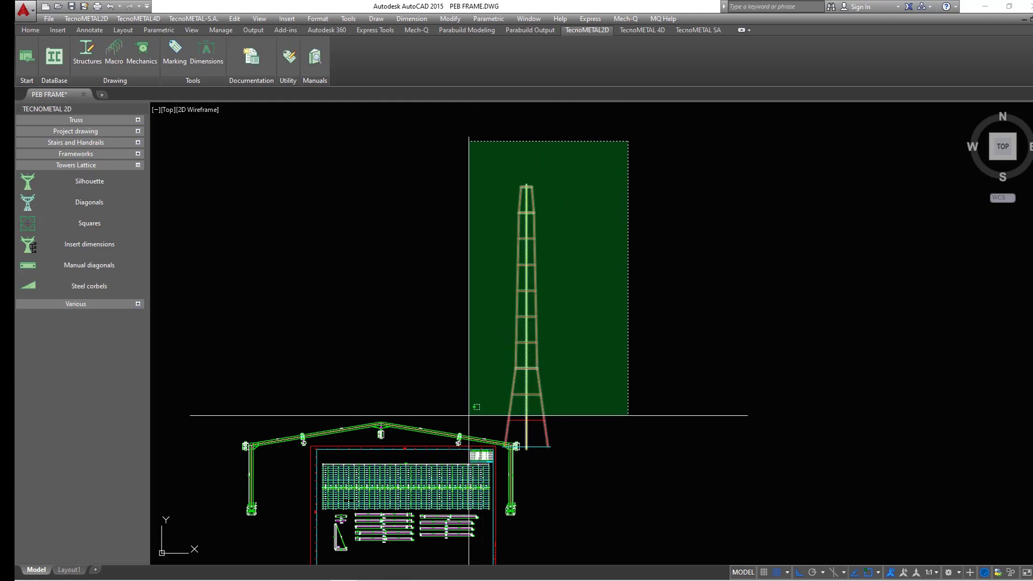
left_click(469, 415)
scroll(538, 412, "up", 5)
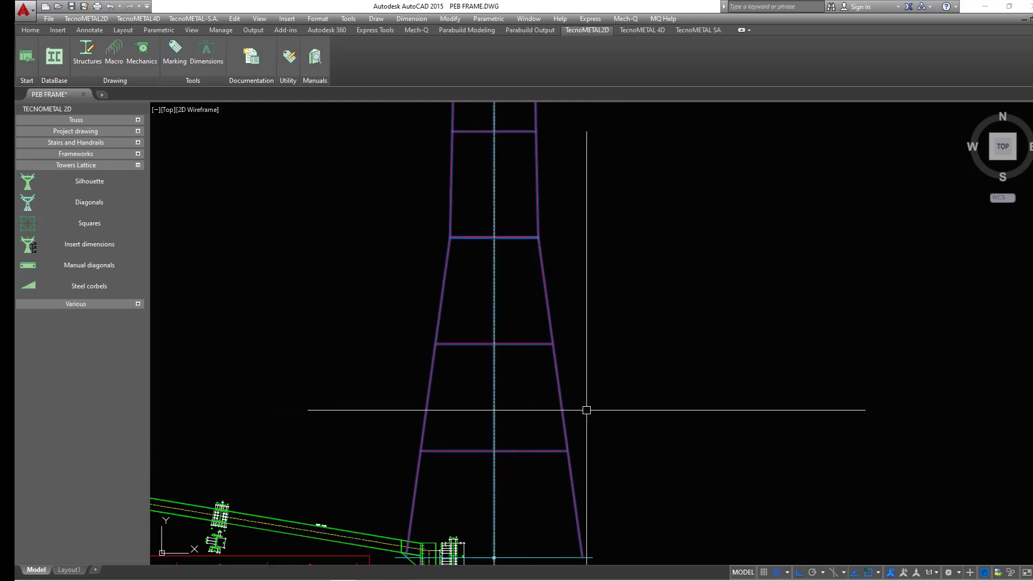
key("Delete")
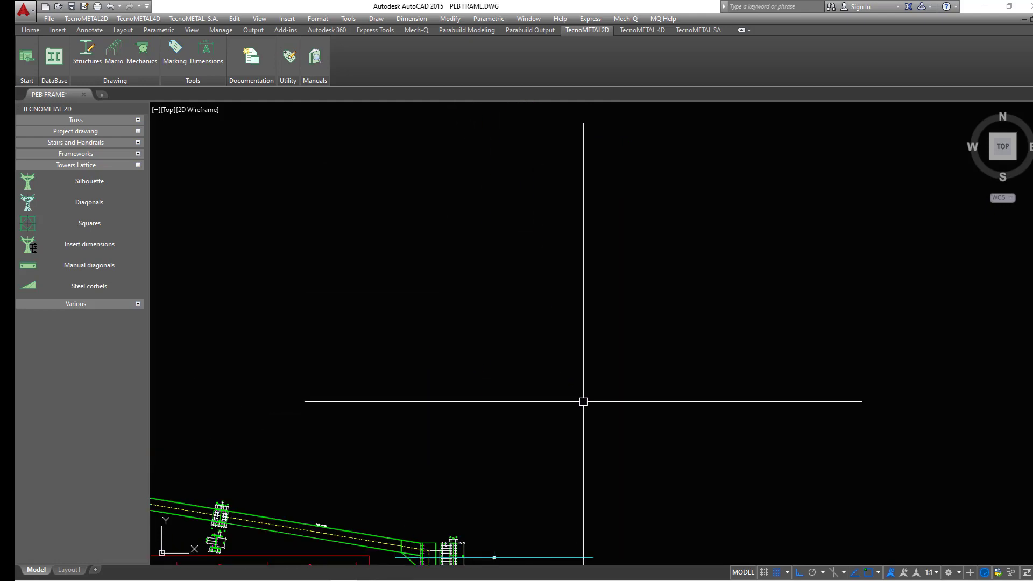
scroll(583, 398, "down", 2)
scroll(561, 453, "up", 2)
scroll(561, 454, "up", 2)
left_click(646, 397)
left_click(473, 503)
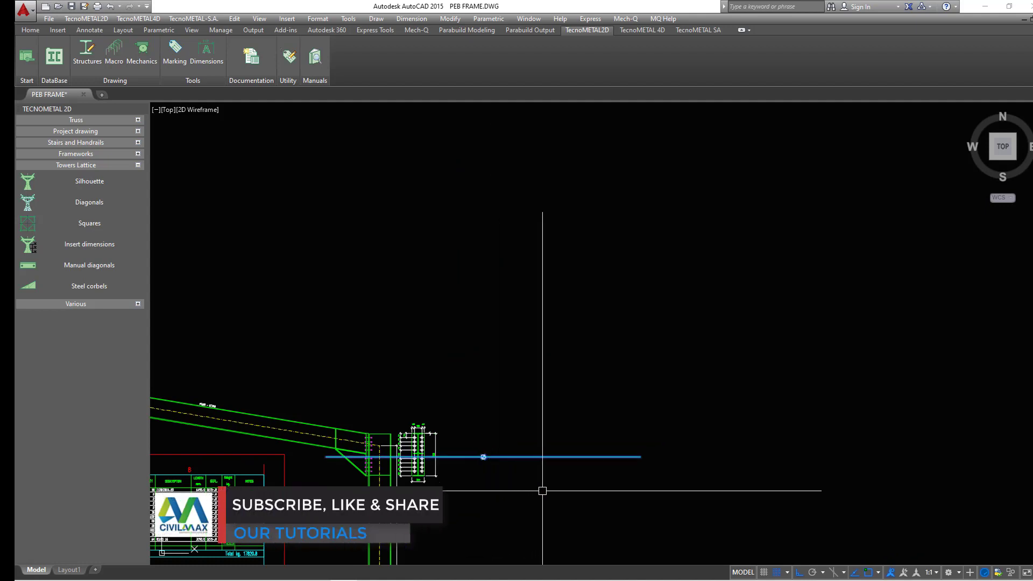
key("Delete")
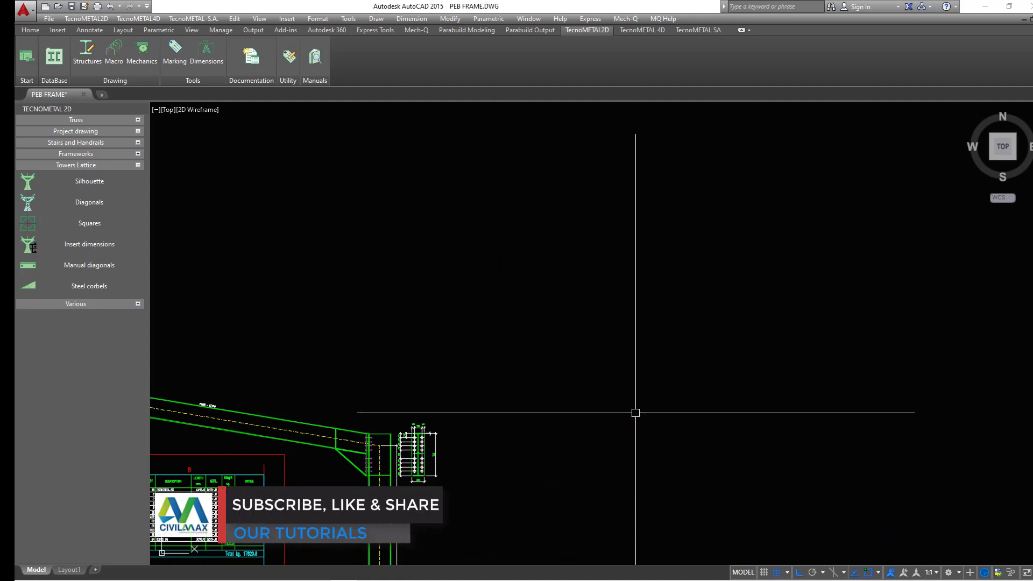
Draw a rectangular tower silhouette in View A with H1 3*3000, H2 6*3000 and H3 3000, clear of the portal frame's right column.
left_click(89, 182)
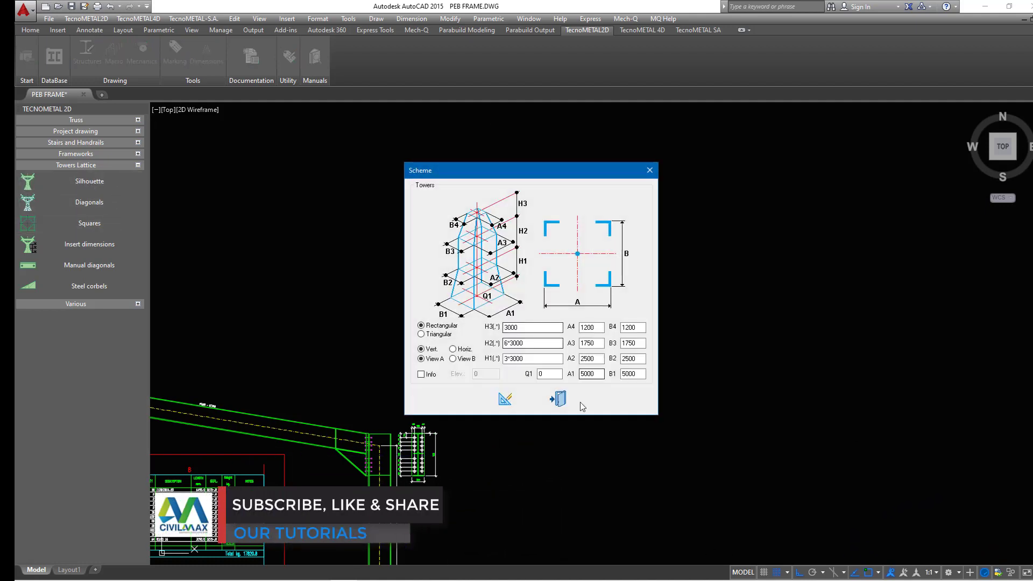
left_click(506, 400)
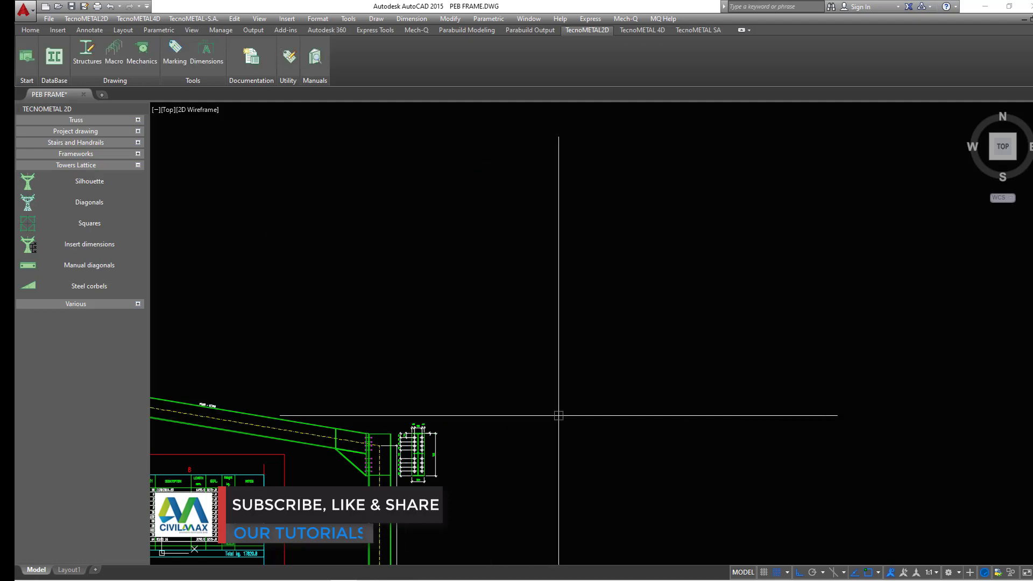
left_click(856, 462)
scroll(699, 339, "down", 6)
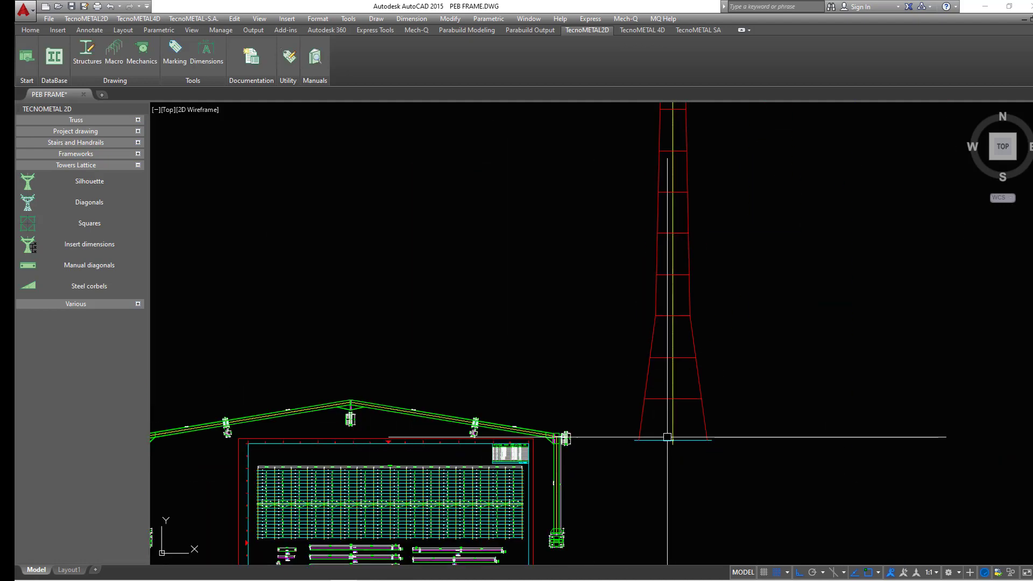
scroll(683, 348, "up", 2)
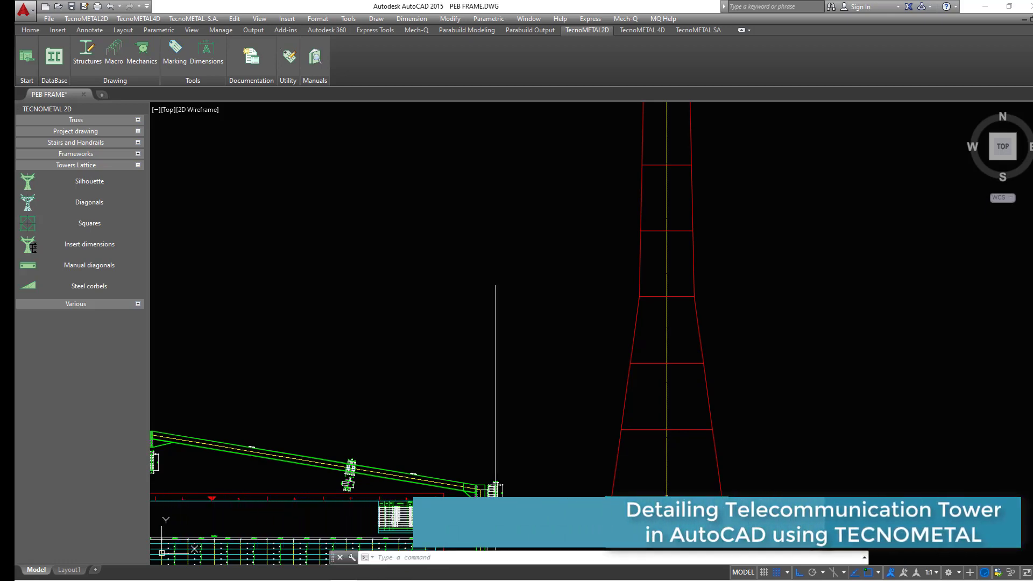
scroll(543, 408, "down", 2)
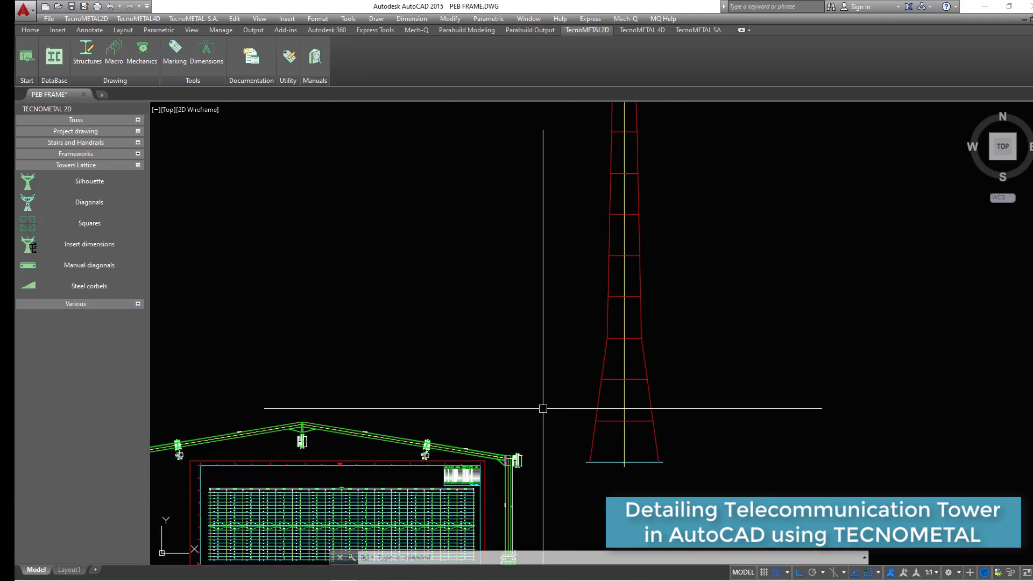
scroll(543, 408, "down", 2)
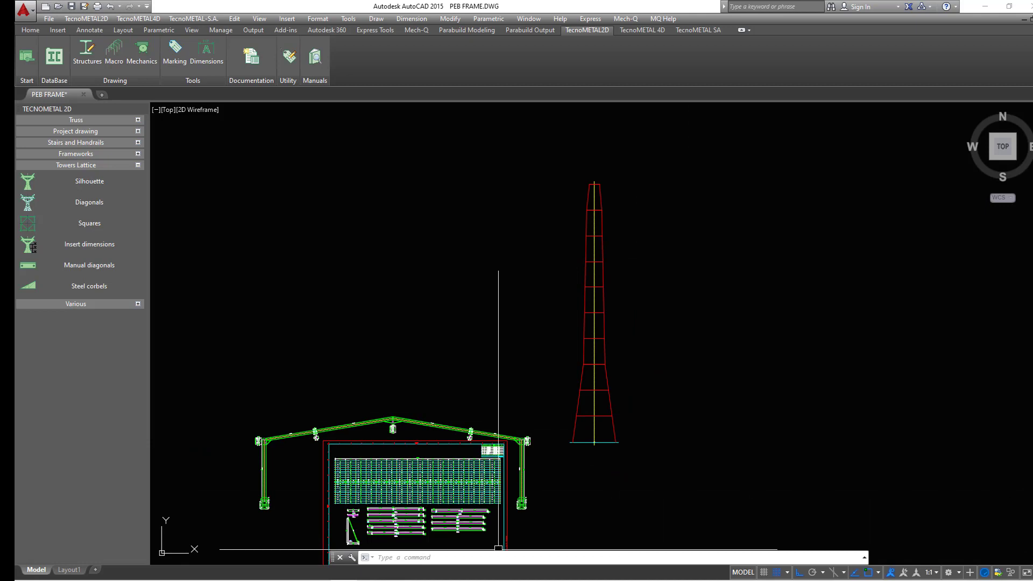
Move the whole tower silhouette, including its base line and centreline, farther right of the portal frame.
left_click(684, 164)
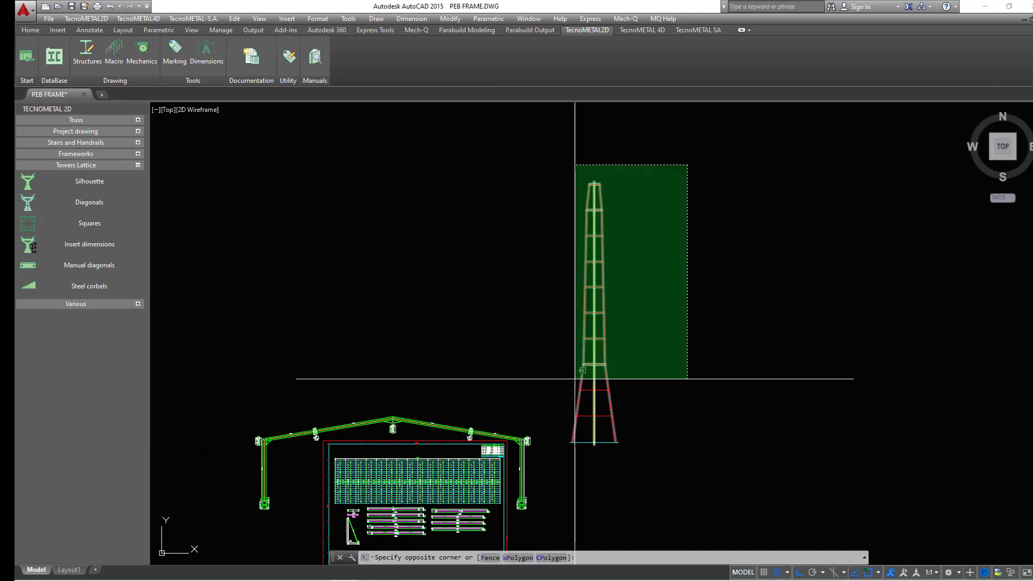
left_click(557, 463)
right_click(687, 212)
left_click(711, 290)
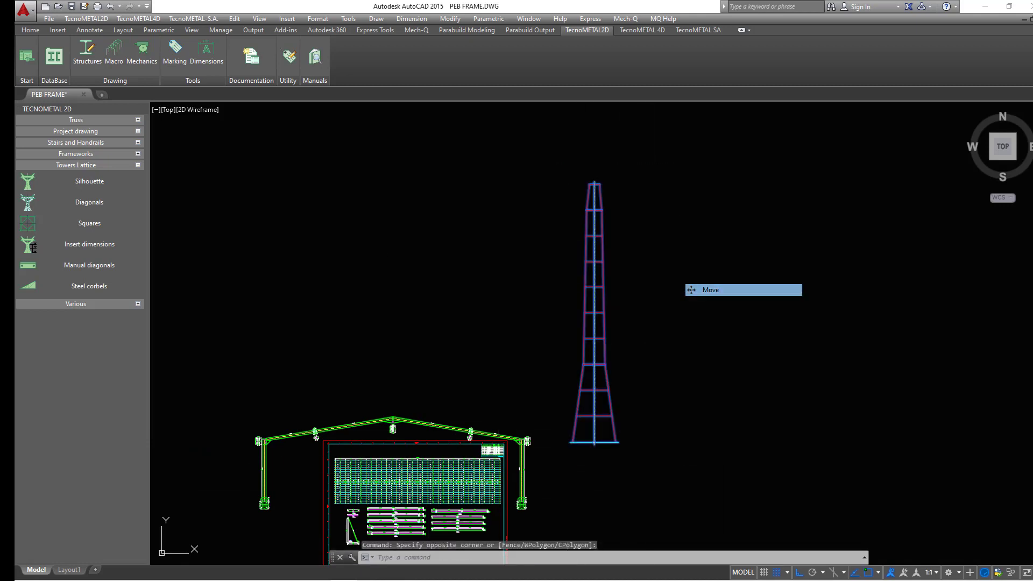
left_click(670, 335)
left_click(814, 323)
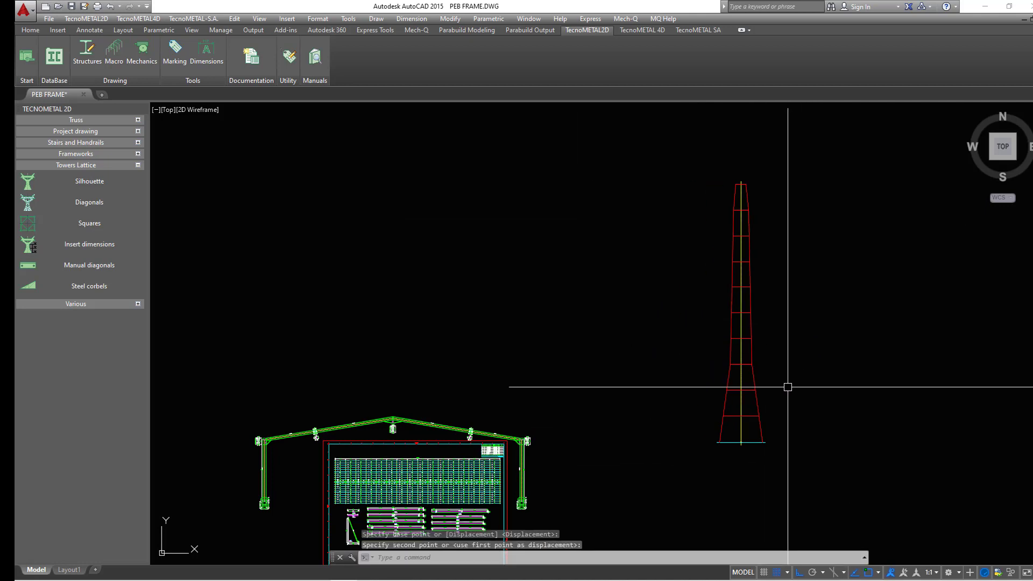
scroll(787, 388, "up", 5)
middle_click_drag(787, 388, 691, 402)
scroll(682, 392, "down", 5)
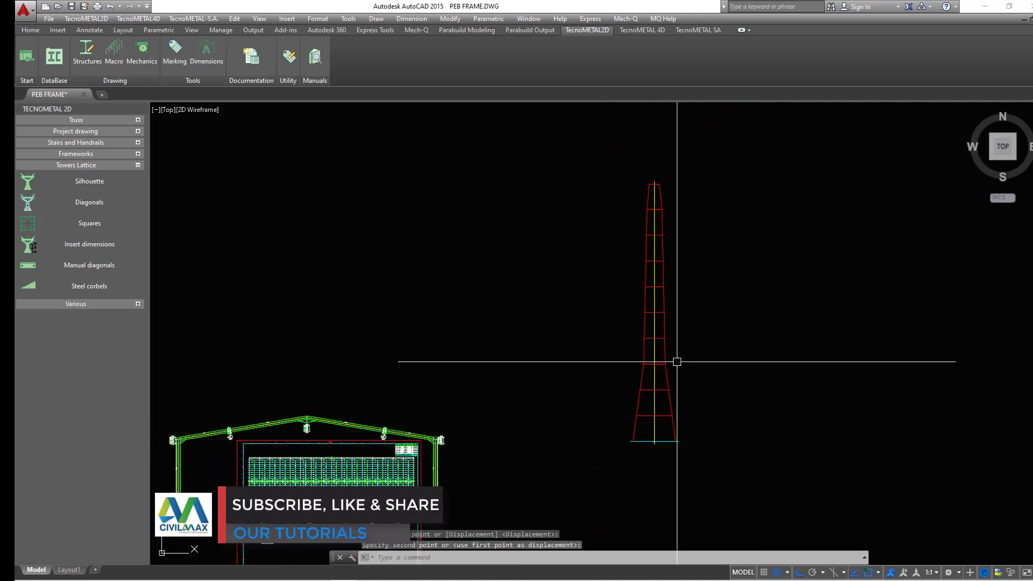
Open the lattice tower diagonals settings and examine the bracing patterns, including layout 1301 and its profile fields.
scroll(676, 360, "up", 3)
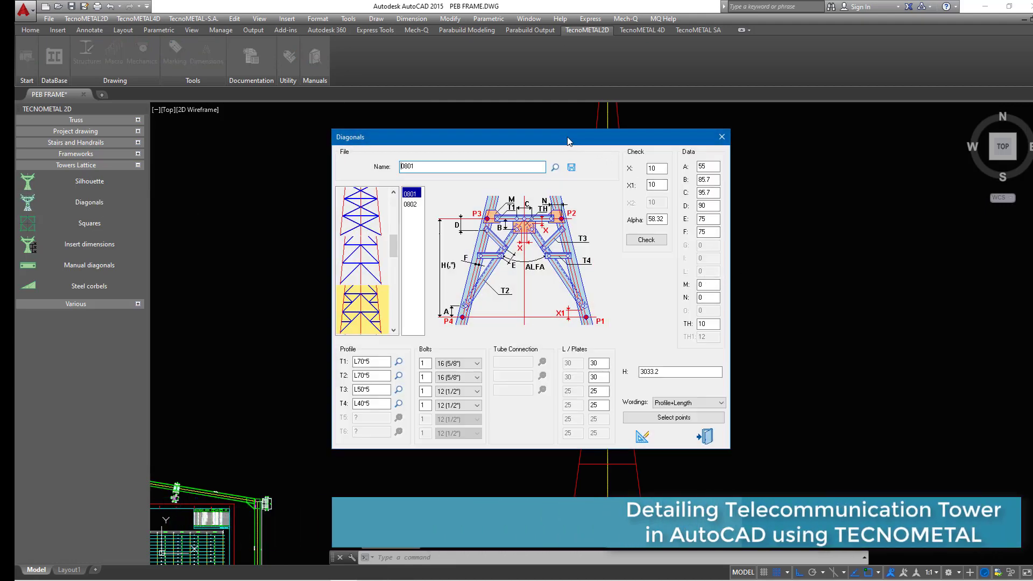
left_click_drag(567, 137, 520, 130)
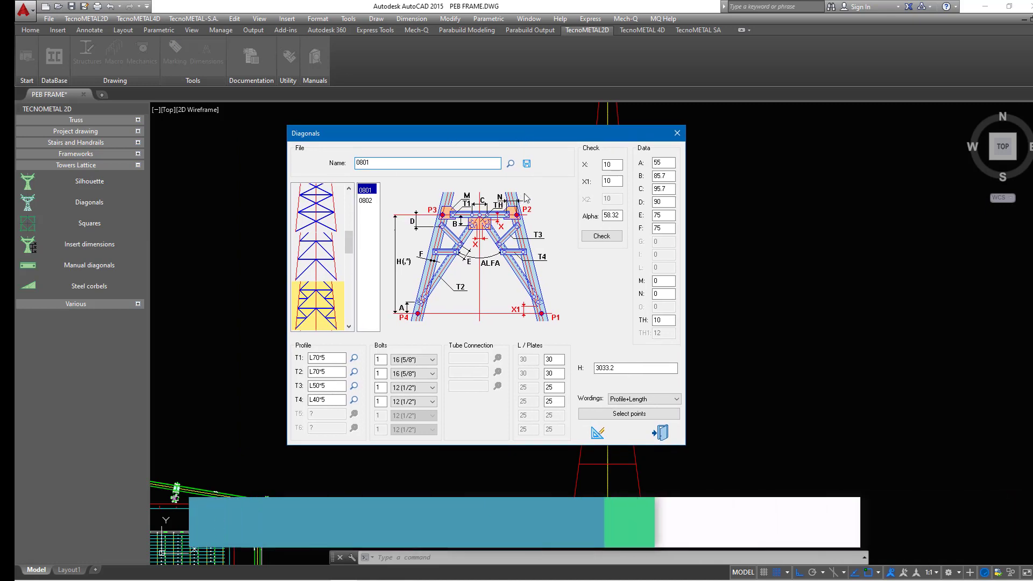
left_click_drag(351, 241, 348, 320)
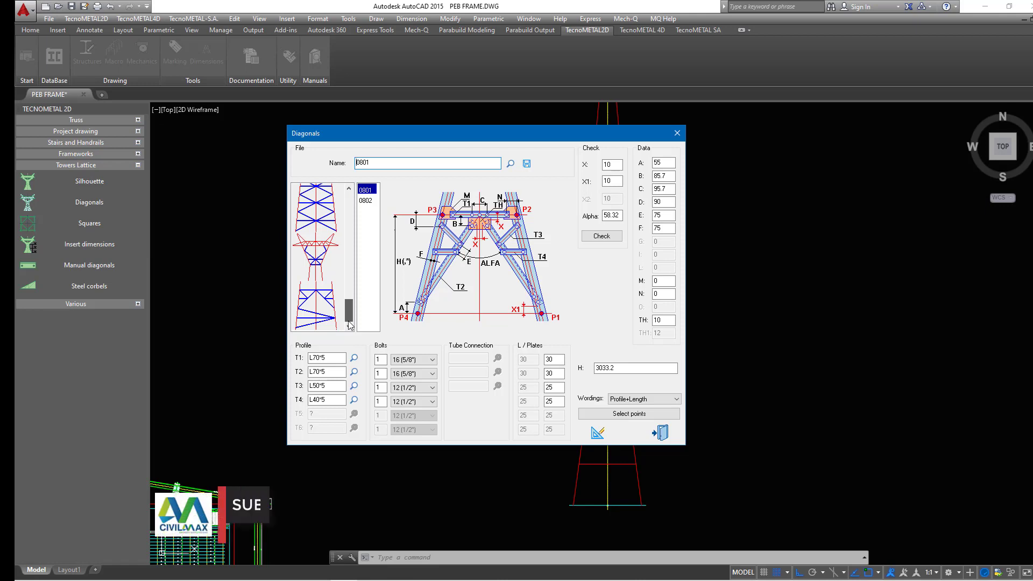
left_click_drag(348, 321, 352, 290)
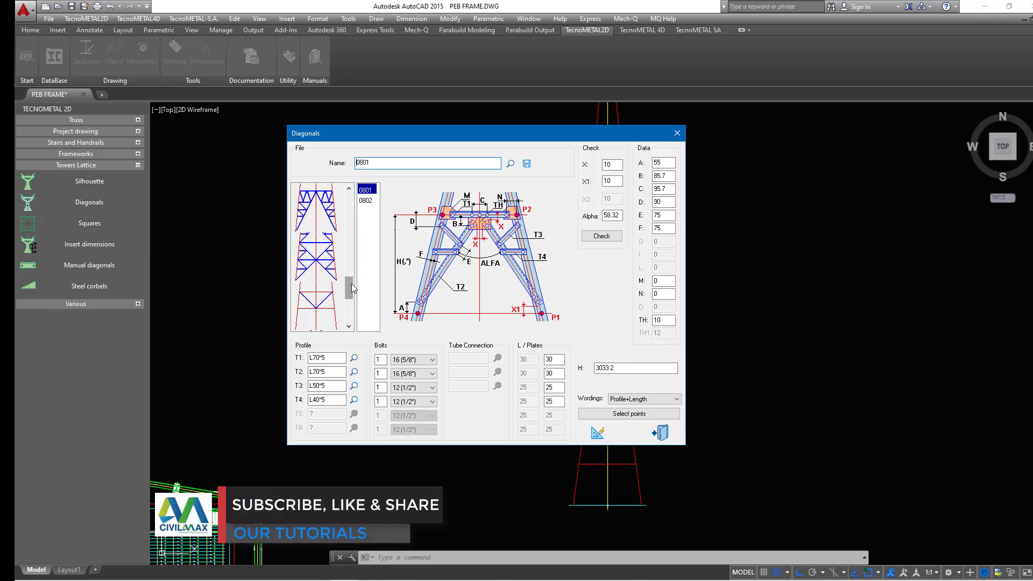
left_click(323, 257)
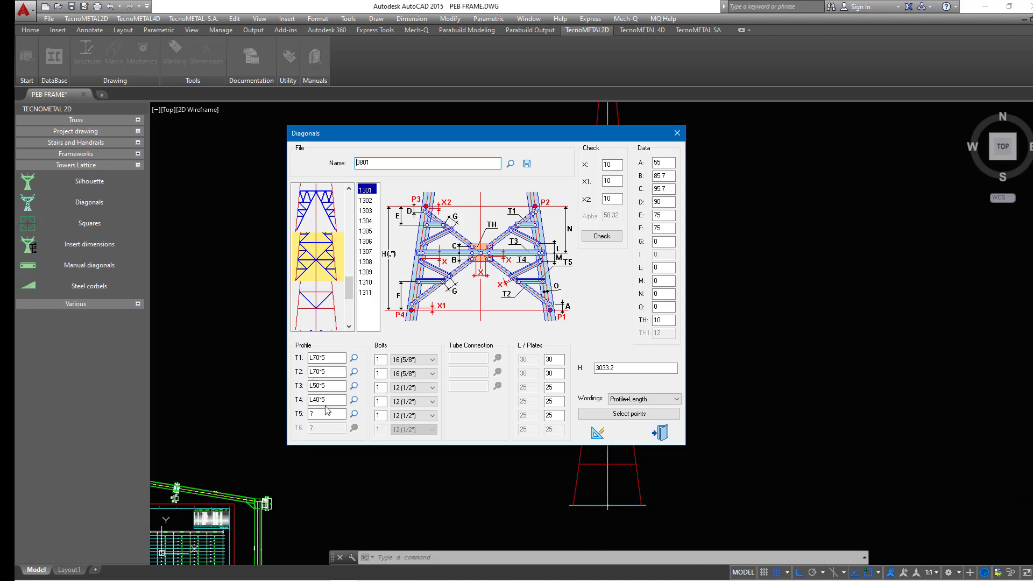
left_click(329, 386)
Load the diagonal configuration 0801.tower from the TRSDB tower database folder.
left_click(511, 164)
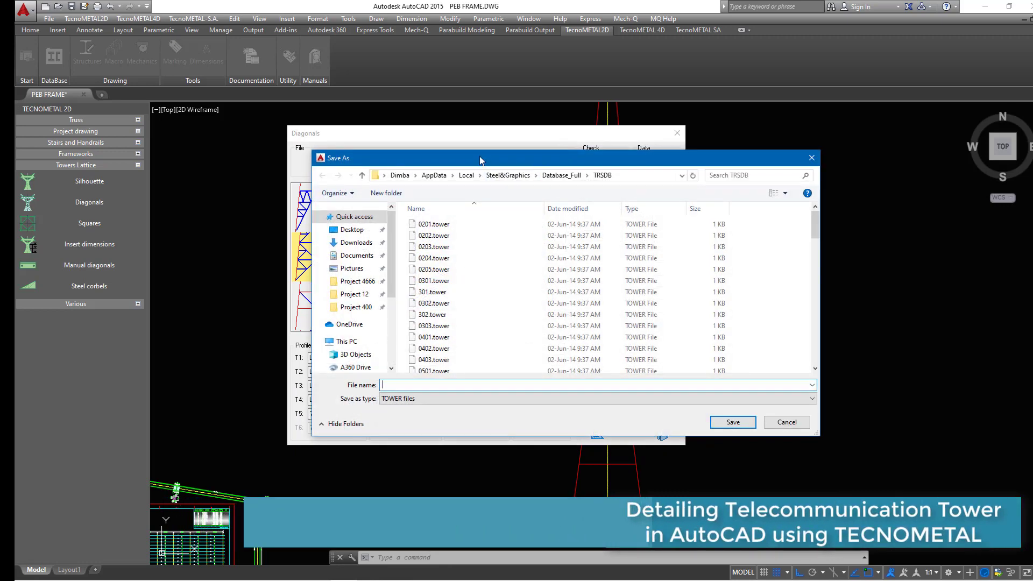
left_click_drag(479, 156, 706, 138)
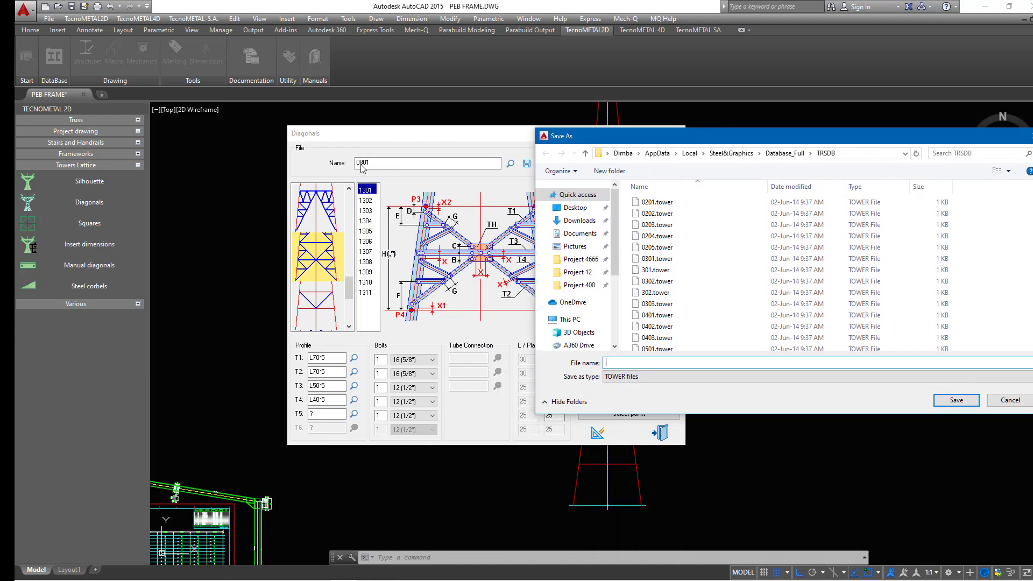
scroll(691, 251, "down", 5)
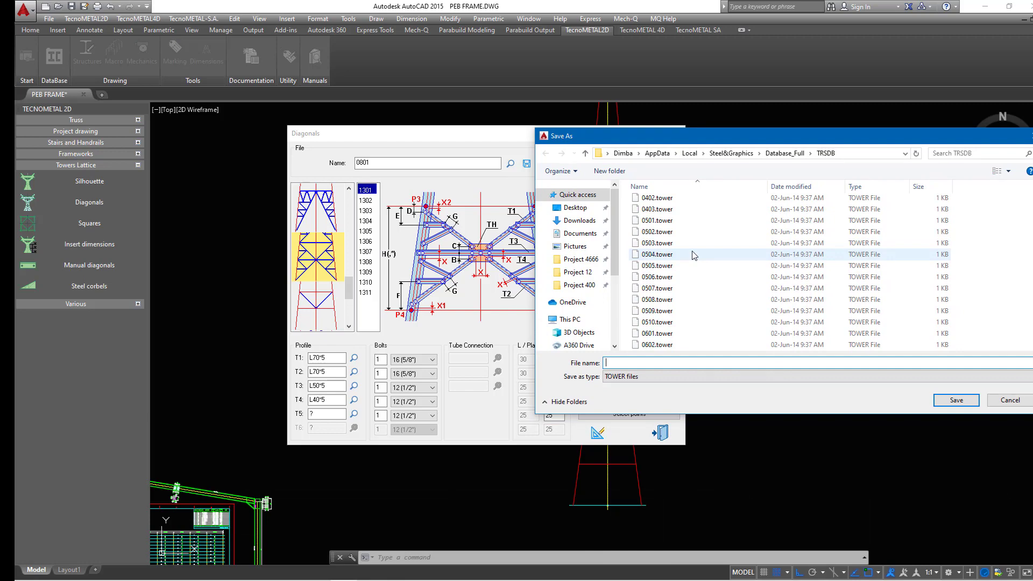
scroll(692, 251, "down", 2)
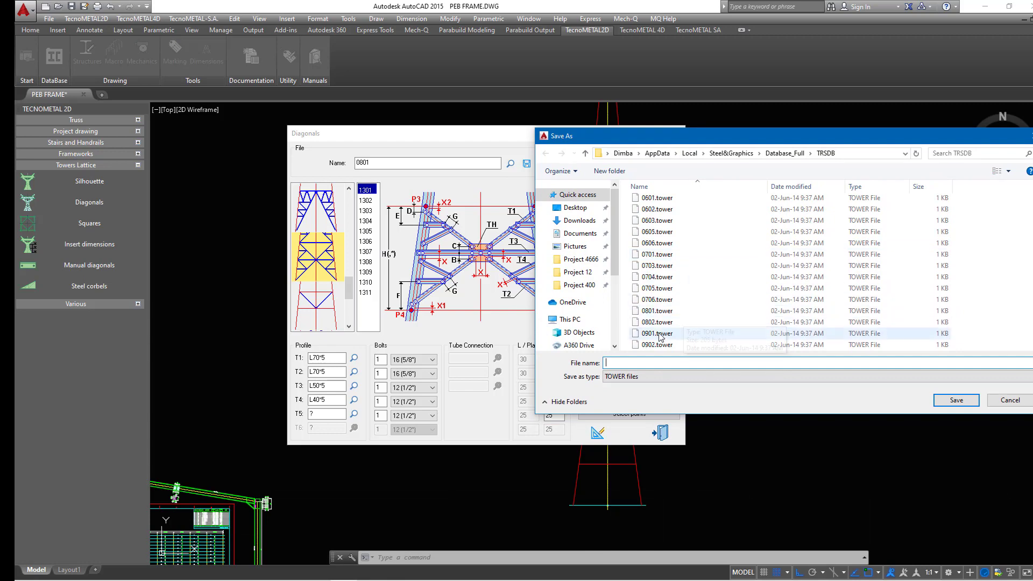
left_click(656, 311)
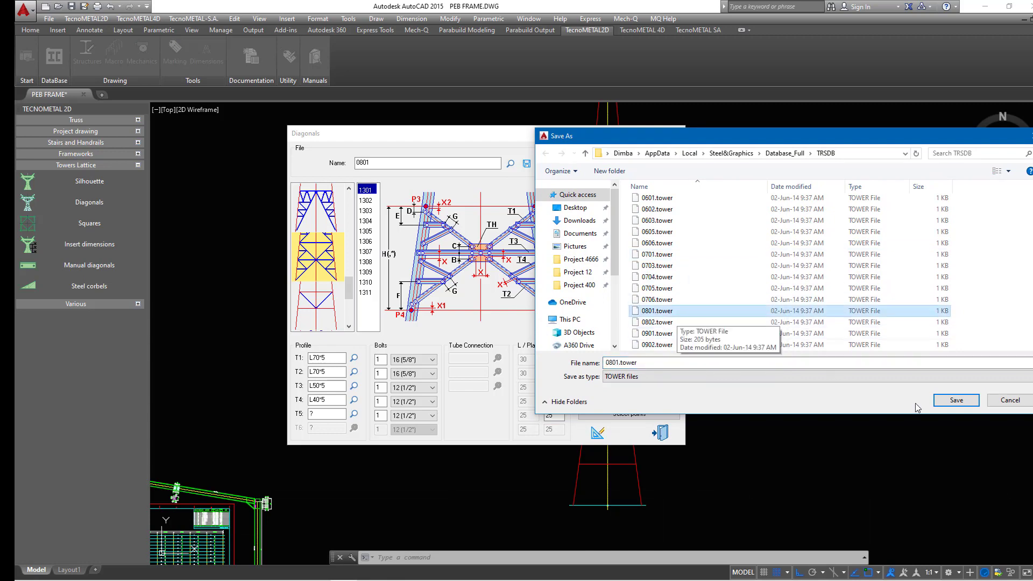
left_click(951, 400)
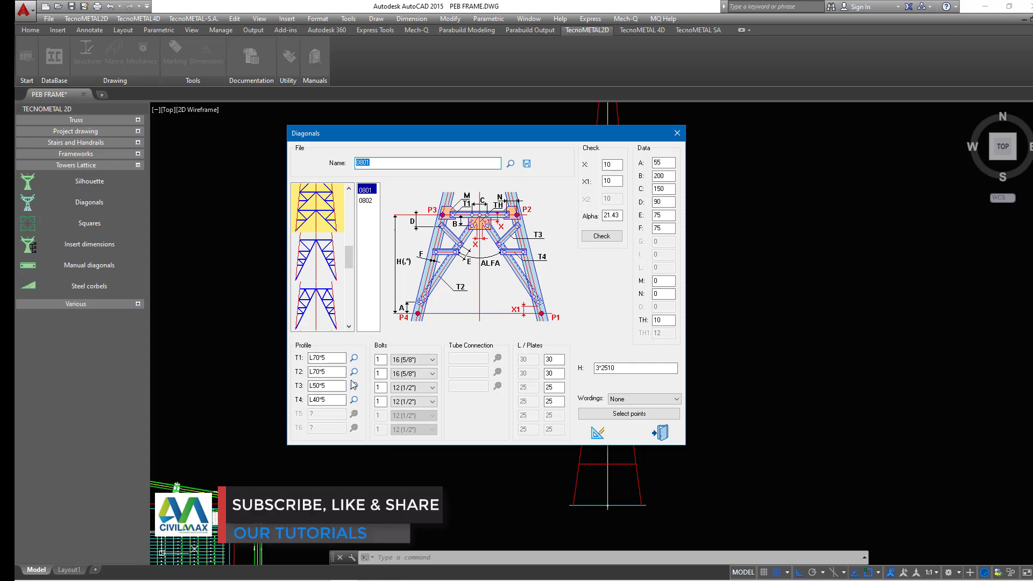
Define the tower's bottom panel for the diagonals by picking its four corners P1 to P4 on the silhouette.
left_click(626, 415)
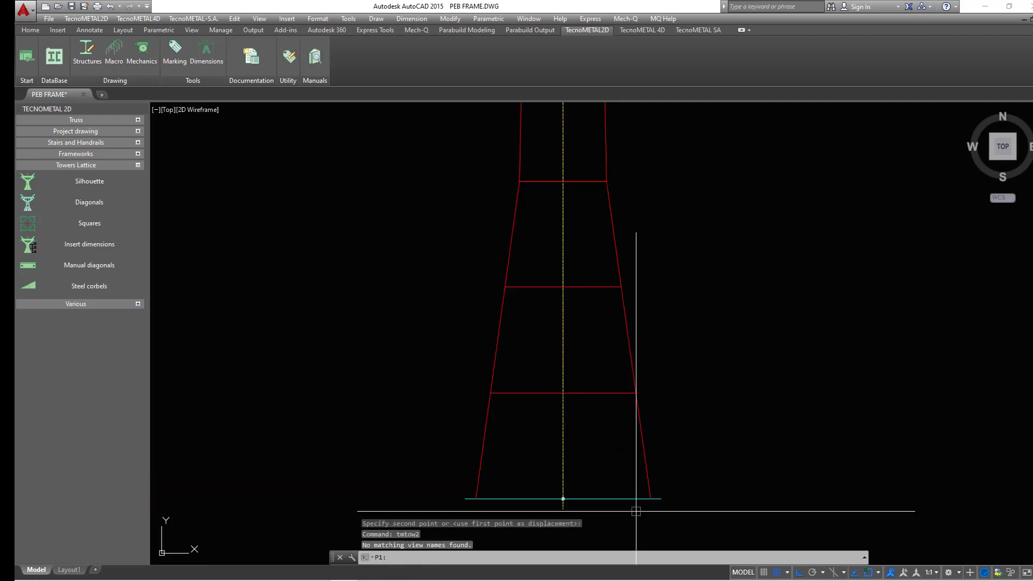
scroll(636, 511, "up", 6)
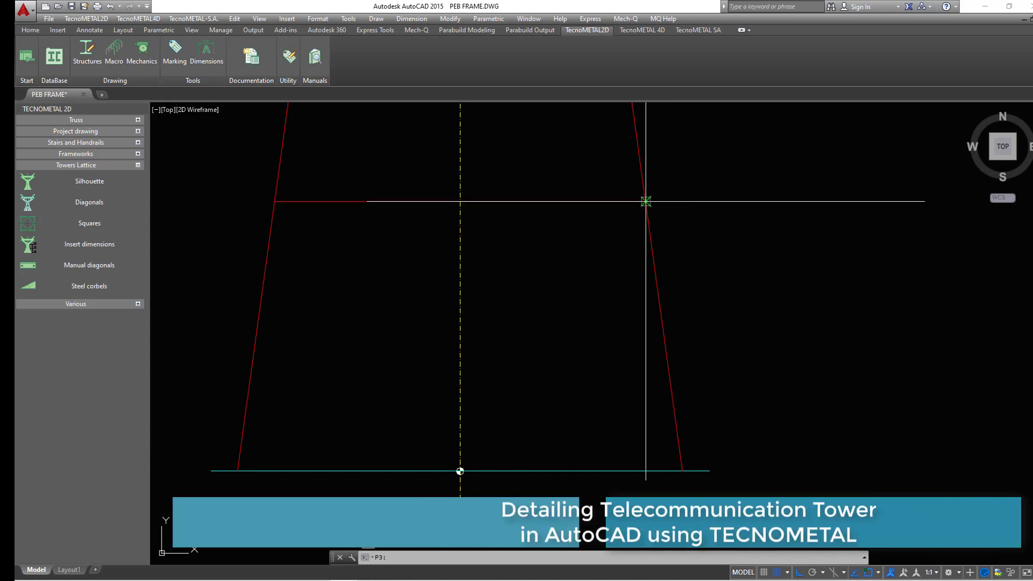
left_click(646, 201)
scroll(531, 219, "down", 4)
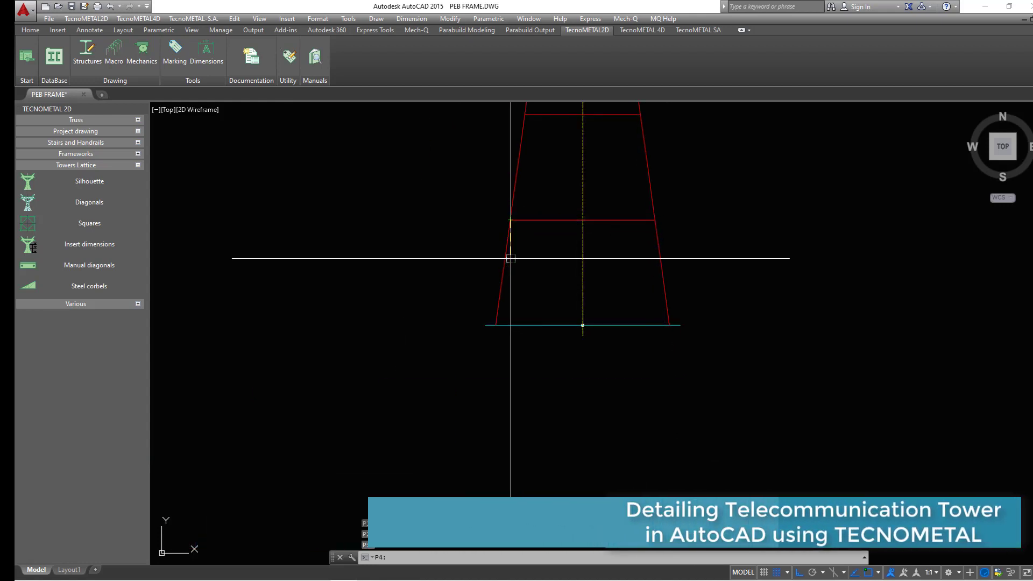
scroll(497, 318, "up", 6)
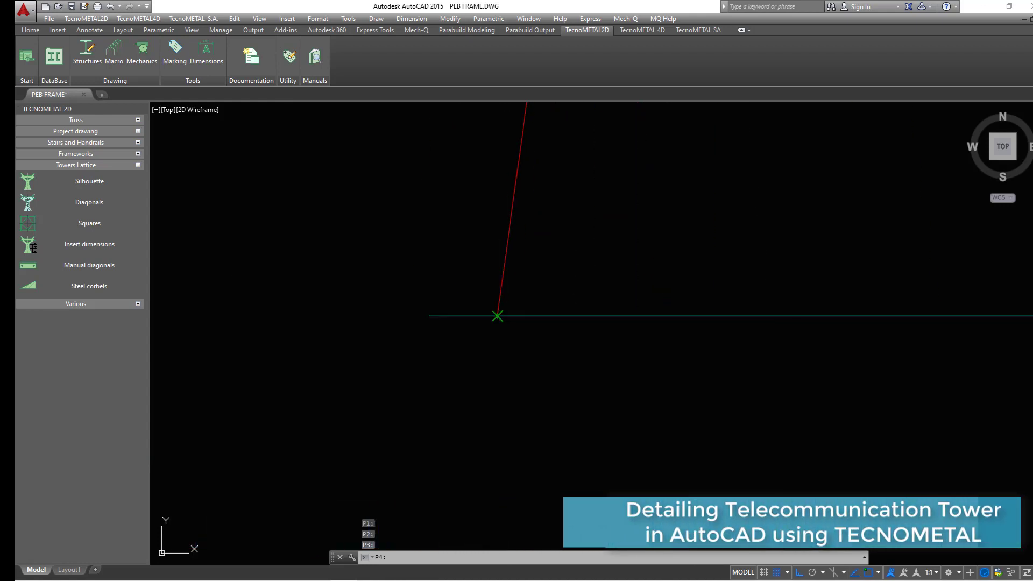
left_click(497, 316)
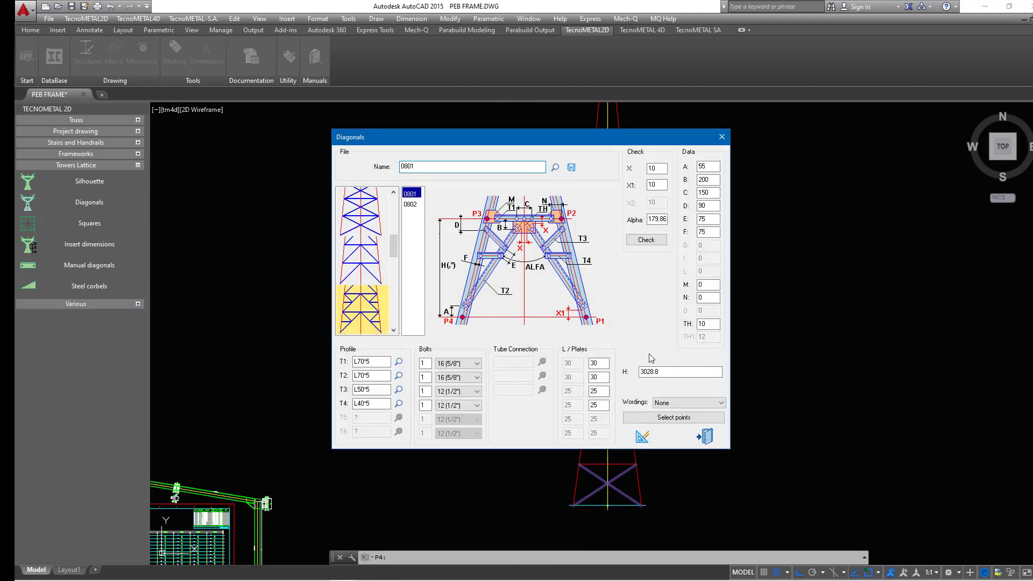
Check the 0801 geometry and draw the bottom panel's bracing with profiles L70*5, L50*5 and L40*5, without wordings.
left_click(647, 238)
left_click(642, 438)
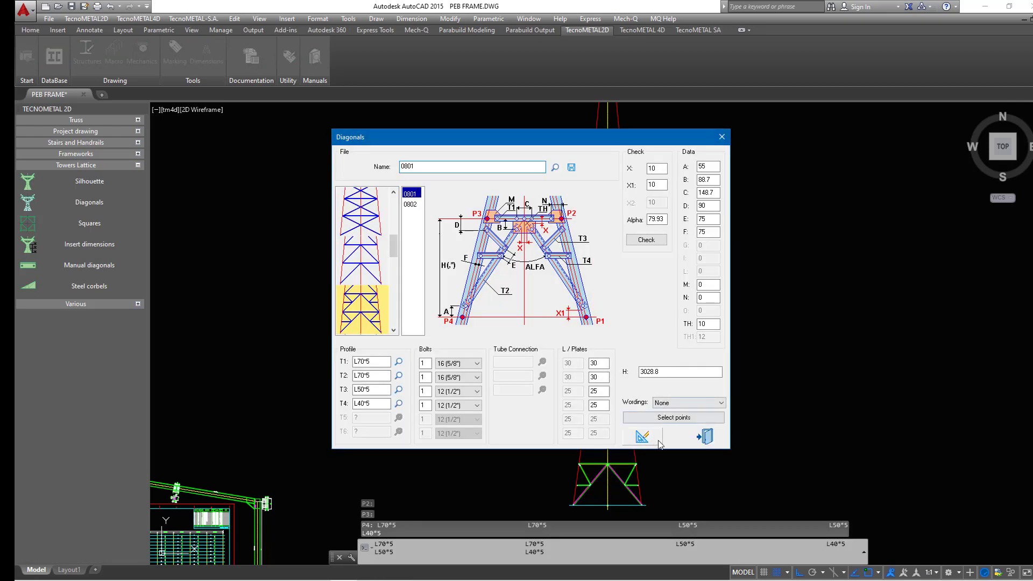
left_click(722, 139)
Examine the bottom panel's bracing, including the horizontal, the diagonals, the central gusset plate and the bolted ends.
scroll(618, 392, "down", 2)
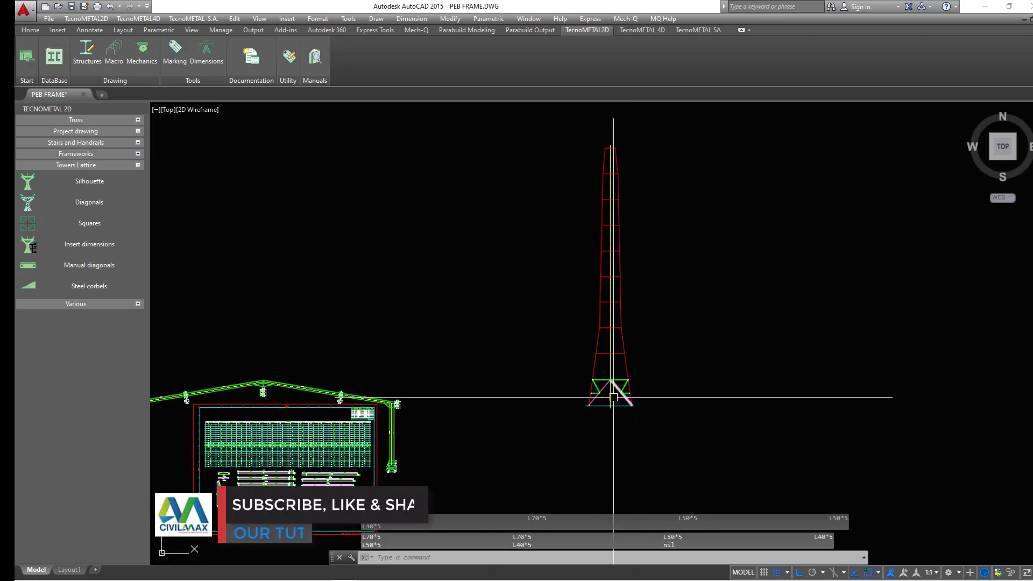
scroll(623, 351, "up", 6)
scroll(646, 295, "up", 1)
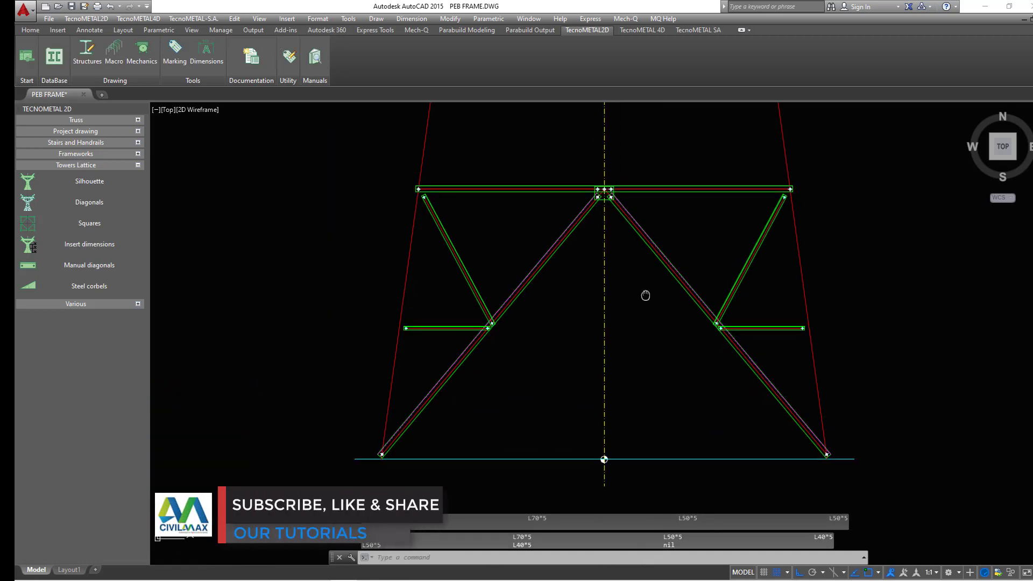
scroll(595, 194, "up", 3)
scroll(595, 194, "down", 3)
scroll(295, 194, "up", 3)
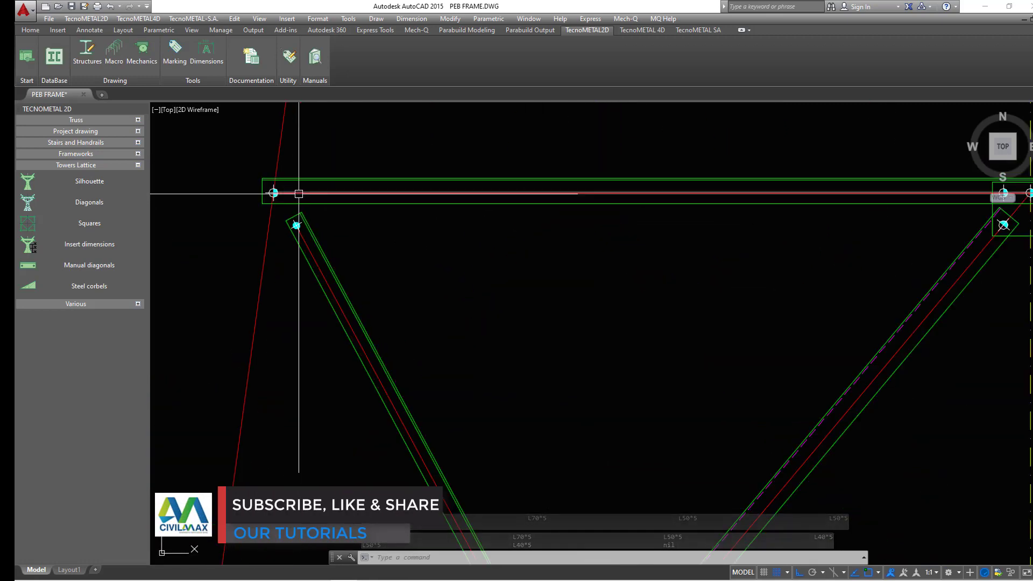
scroll(299, 194, "down", 5)
scroll(443, 251, "up", 3)
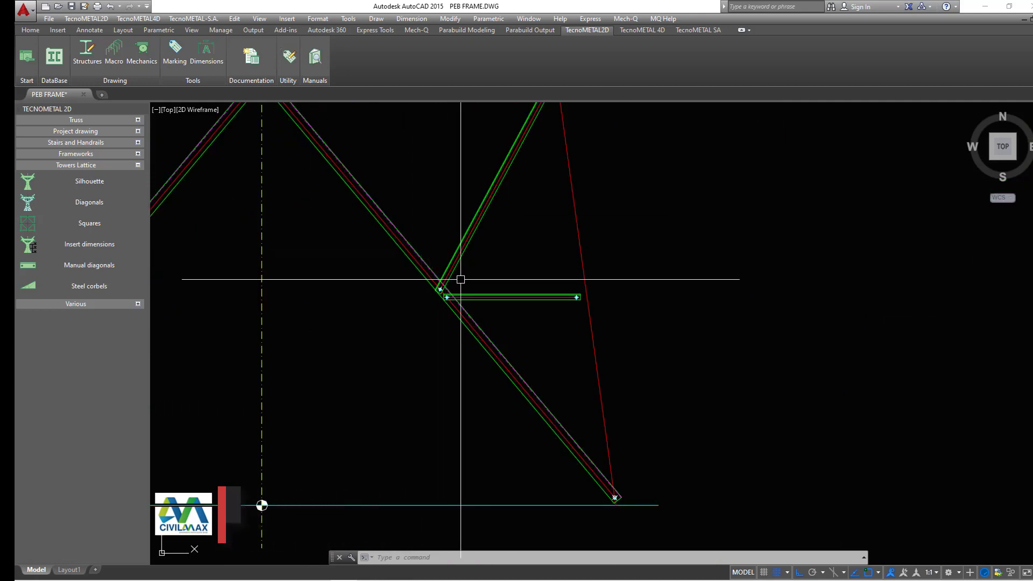
scroll(461, 281, "down", 3)
scroll(535, 293, "down", 2)
scroll(521, 275, "up", 4)
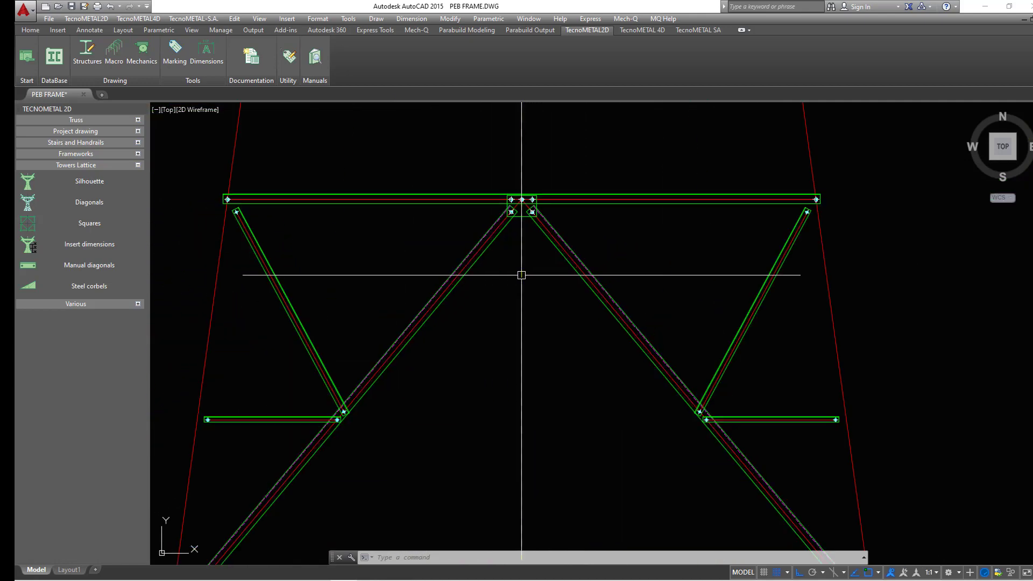
scroll(520, 275, "down", 3)
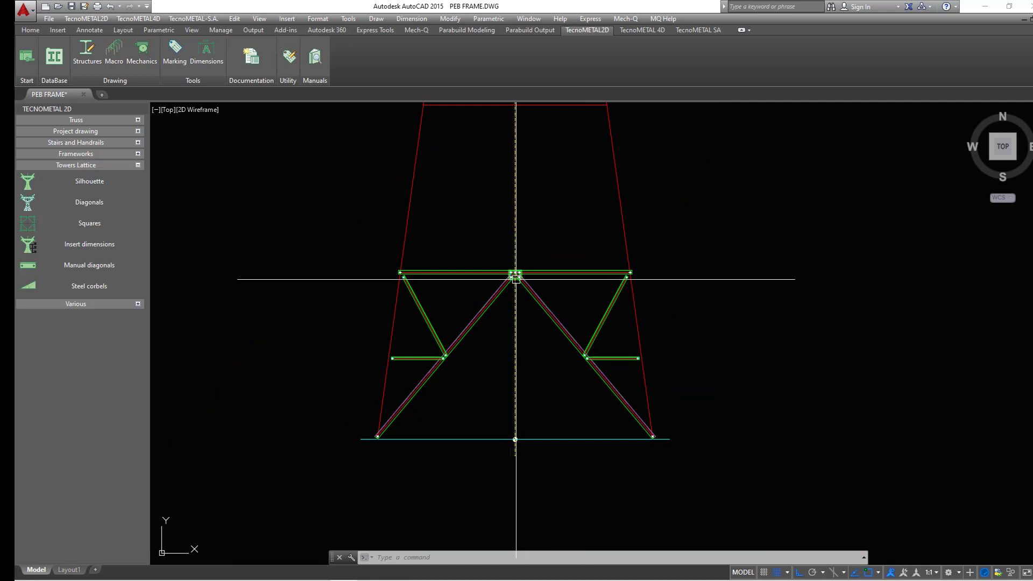
middle_click_drag(511, 282, 513, 301)
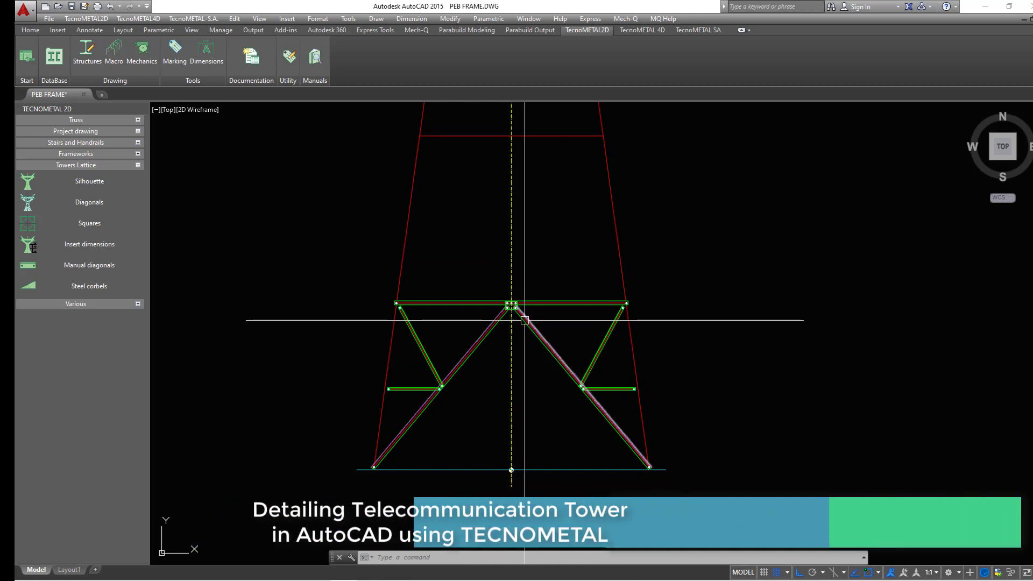
middle_click_drag(511, 314, 527, 367)
scroll(515, 352, "up", 2)
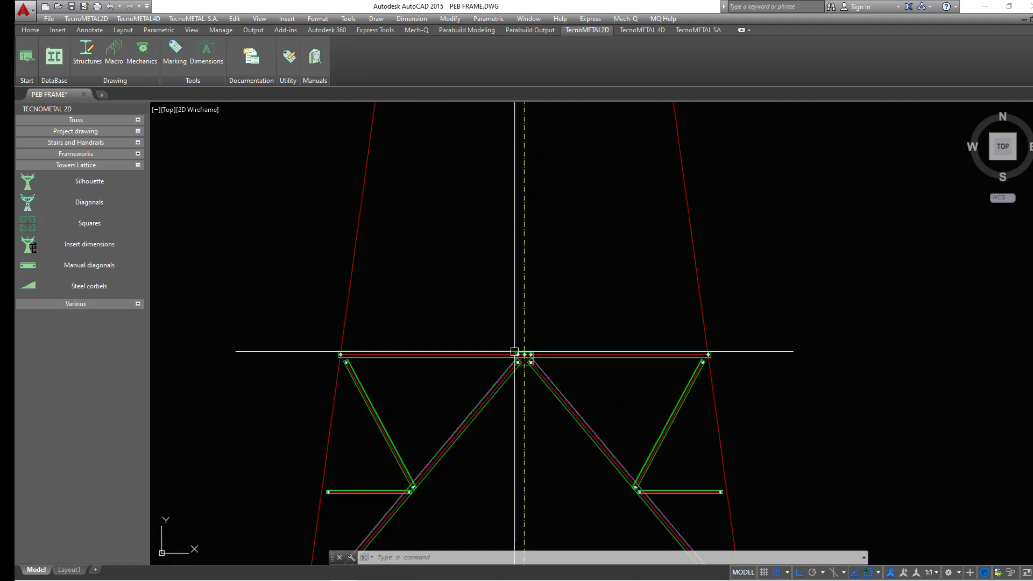
scroll(514, 352, "up", 2)
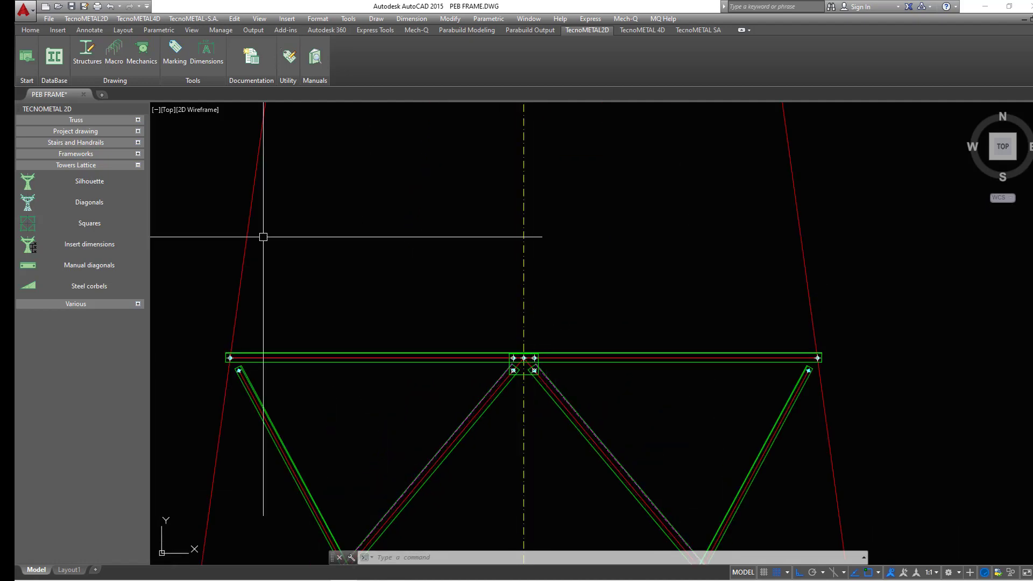
Start the second panel's diagonals with configuration 0801 and pick P1 and P2 on the silhouette's right leg, from the first horizontal's bolt centre upward.
left_click(89, 202)
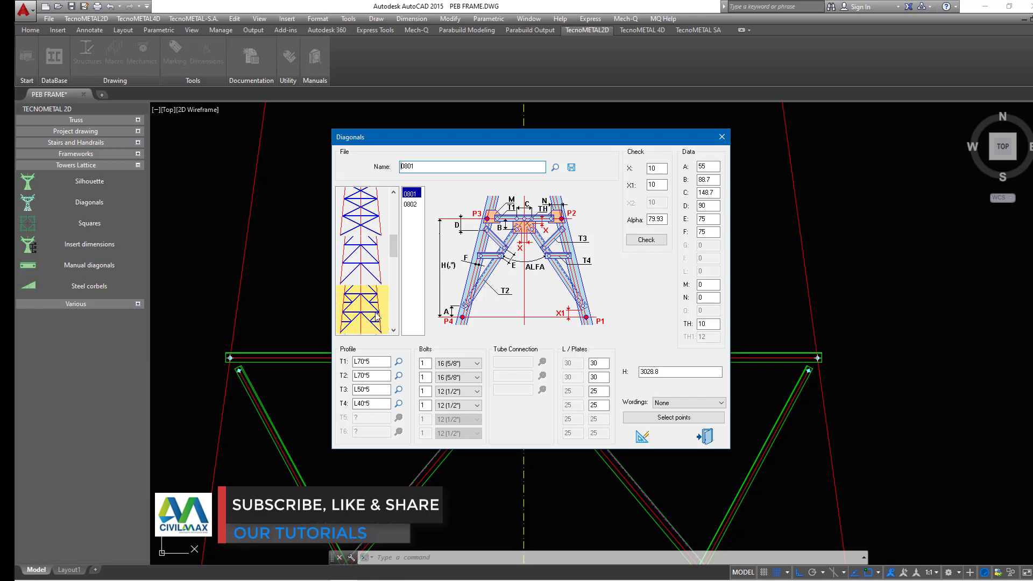
left_click(673, 418)
scroll(822, 363, "up", 5)
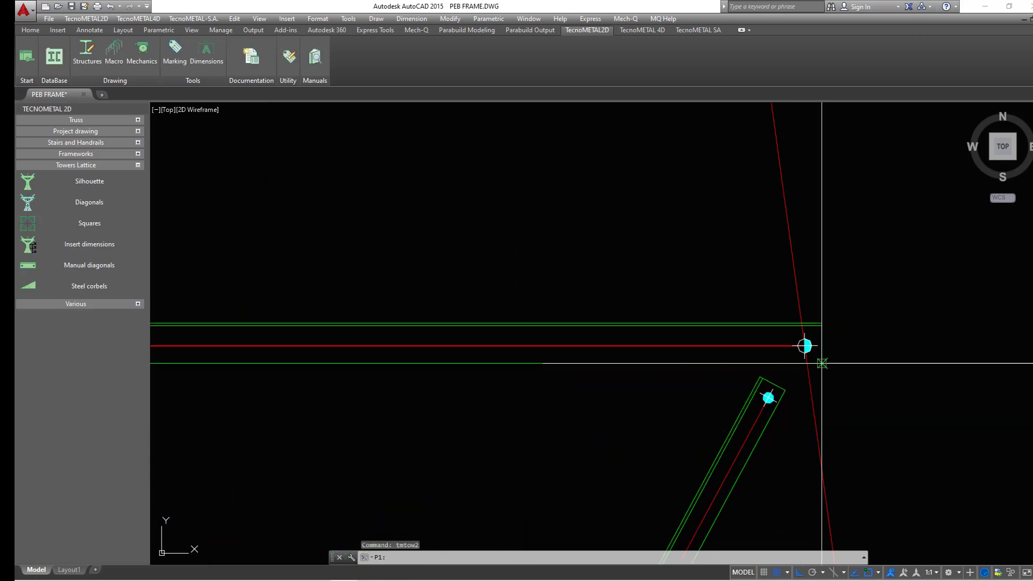
scroll(777, 322, "up", 8)
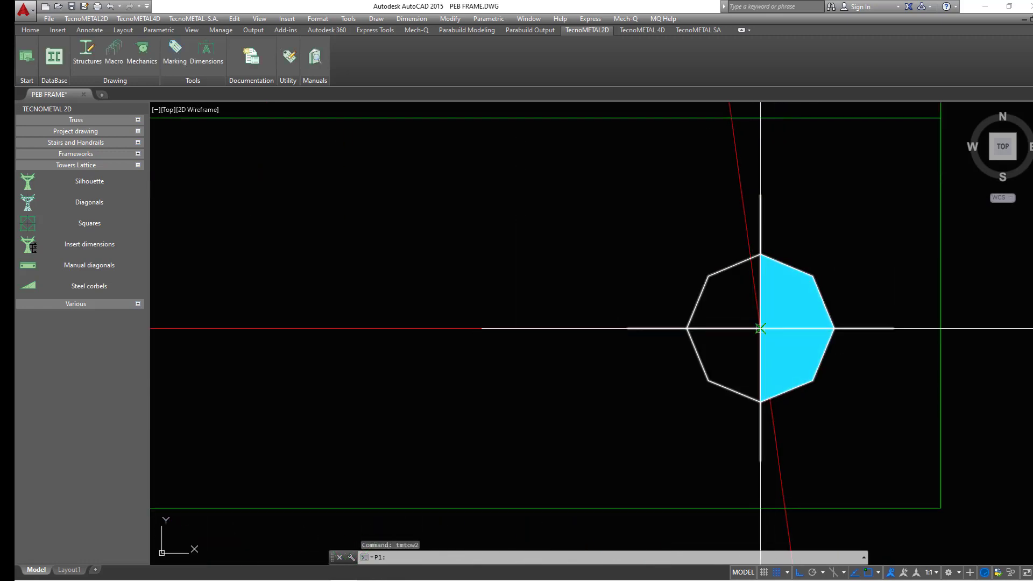
left_click(760, 328)
scroll(757, 355, "down", 10)
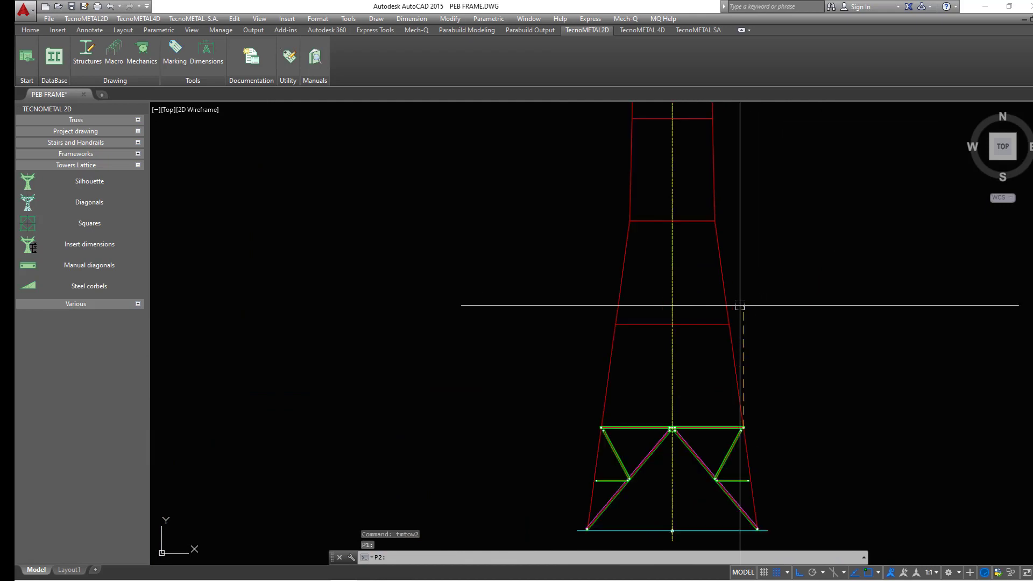
scroll(739, 305, "up", 6)
left_click(700, 368)
scroll(700, 368, "down", 6)
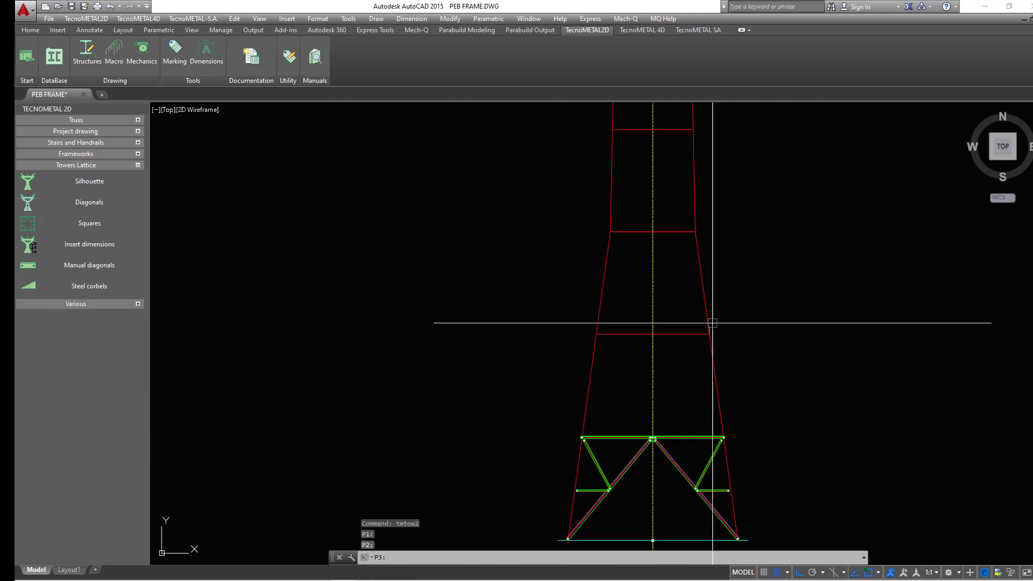
Pick P3 and P4 on the silhouette's left leg to complete the second panel's four corners.
scroll(587, 338, "up", 6)
left_click(557, 339)
scroll(572, 322, "down", 6)
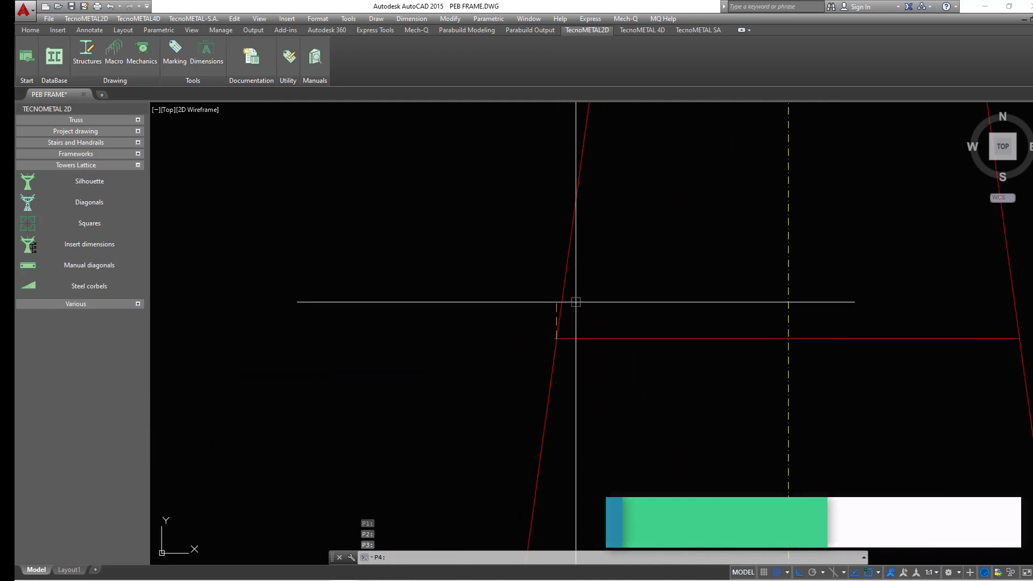
scroll(565, 366, "up", 8)
scroll(540, 412, "up", 3)
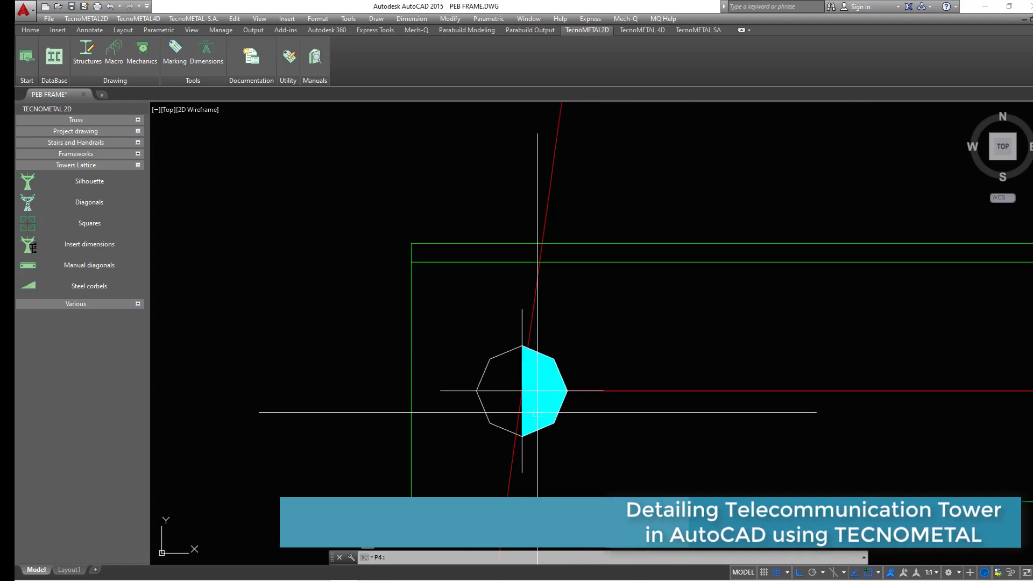
left_click(540, 412)
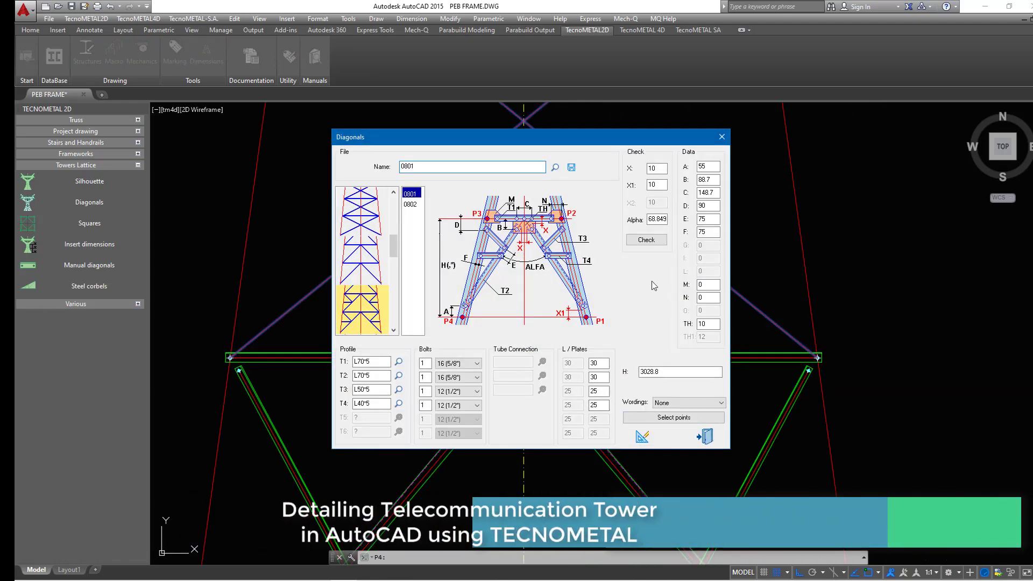
Check the 0801 geometry for the second panel and draw its bracing with profiles L70*5, L50*5 and L40*5, without wordings.
left_click(647, 240)
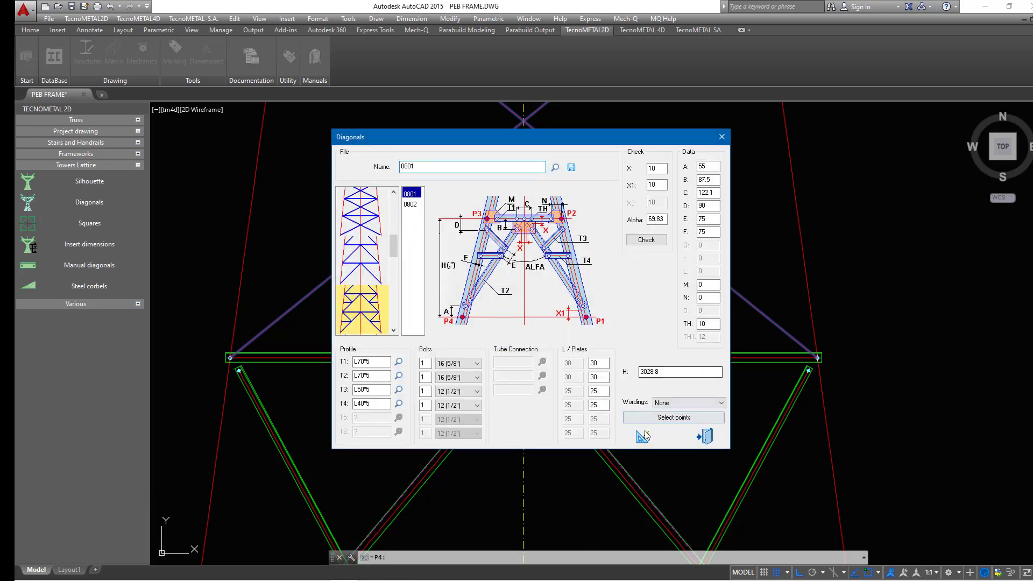
left_click(640, 432)
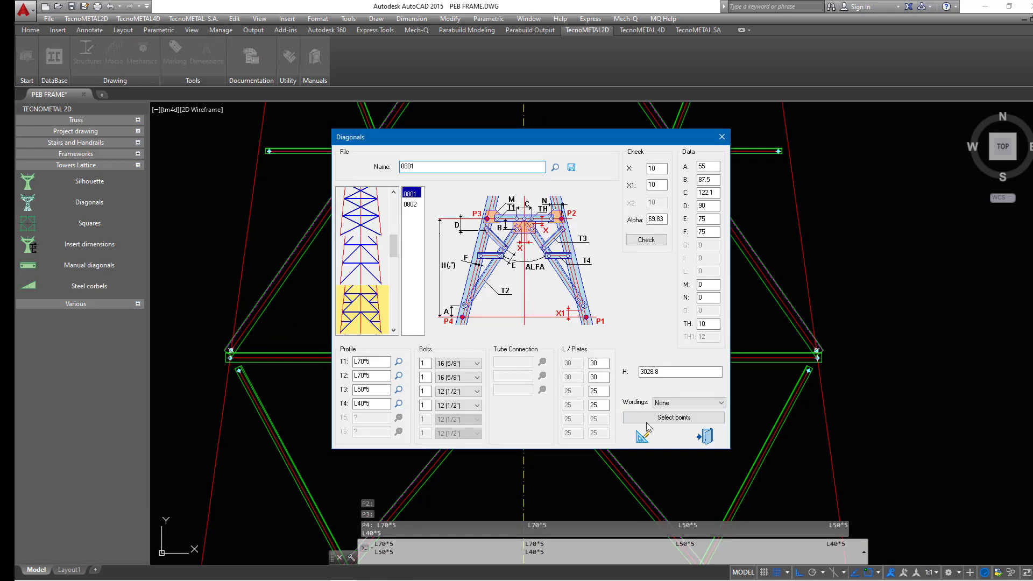
left_click(721, 137)
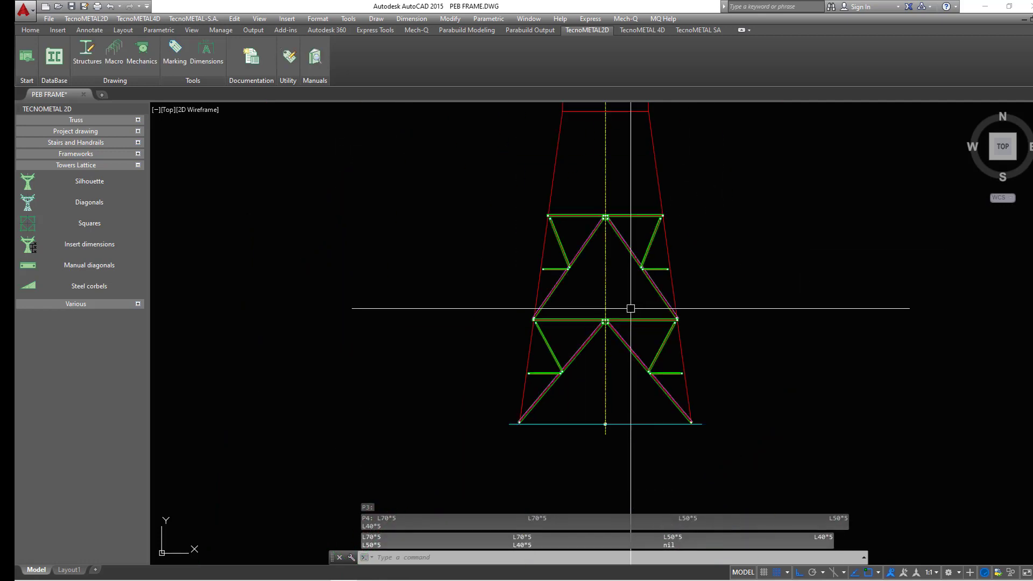
scroll(641, 276, "up", 3)
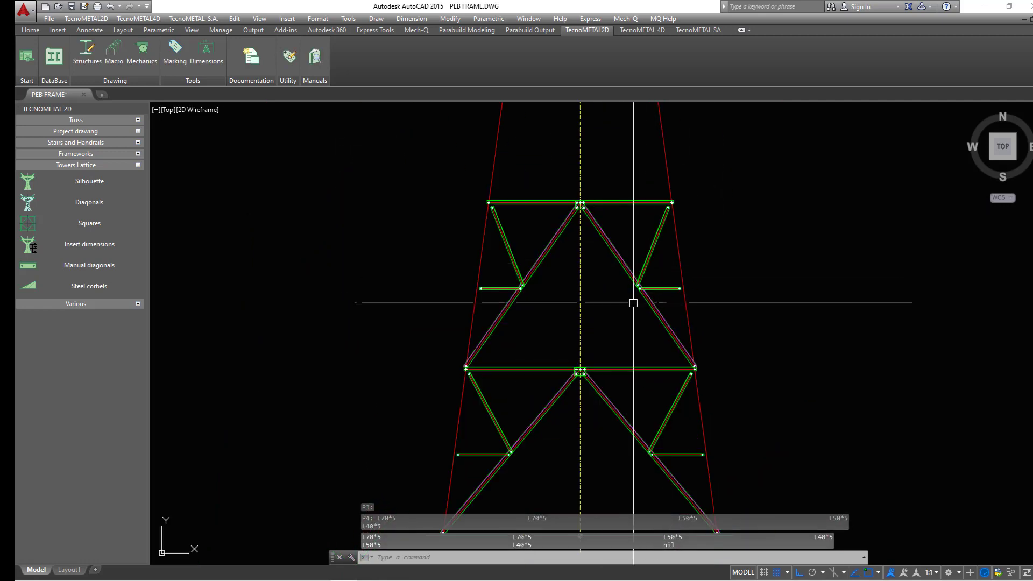
scroll(677, 309, "up", 2)
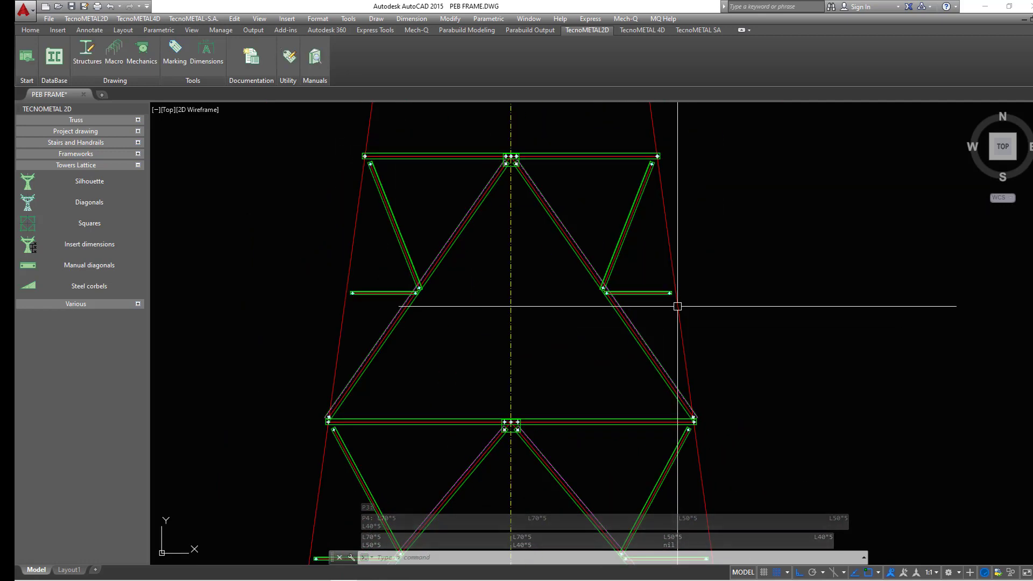
Start the third panel's diagonals with configuration 0801 and pick P1 and P2 on the right leg, from the second panel's top bolt to the silhouette bend.
scroll(648, 304, "down", 2)
scroll(608, 269, "down", 3)
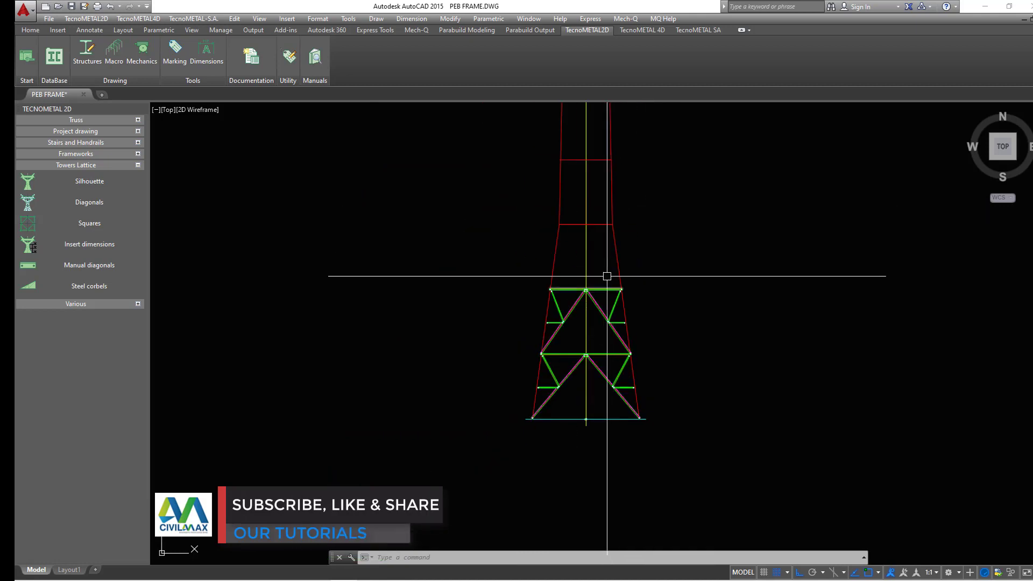
scroll(606, 279, "up", 1)
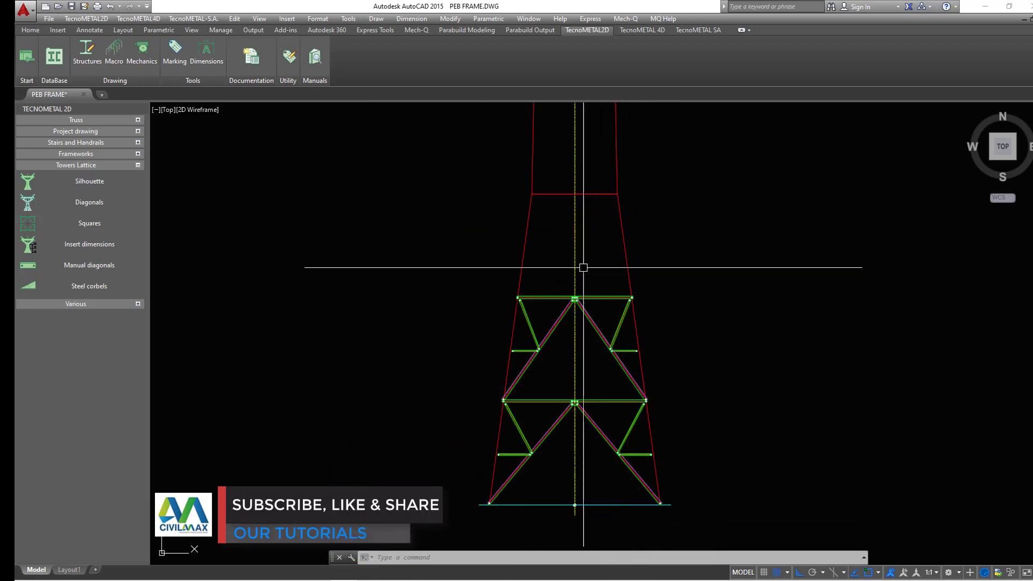
left_click(94, 204)
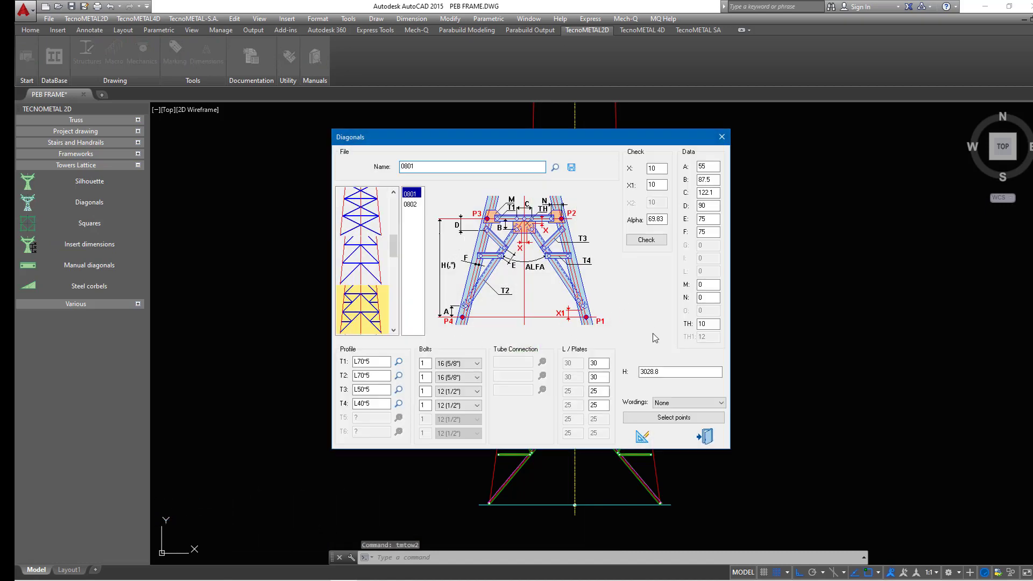
left_click(668, 418)
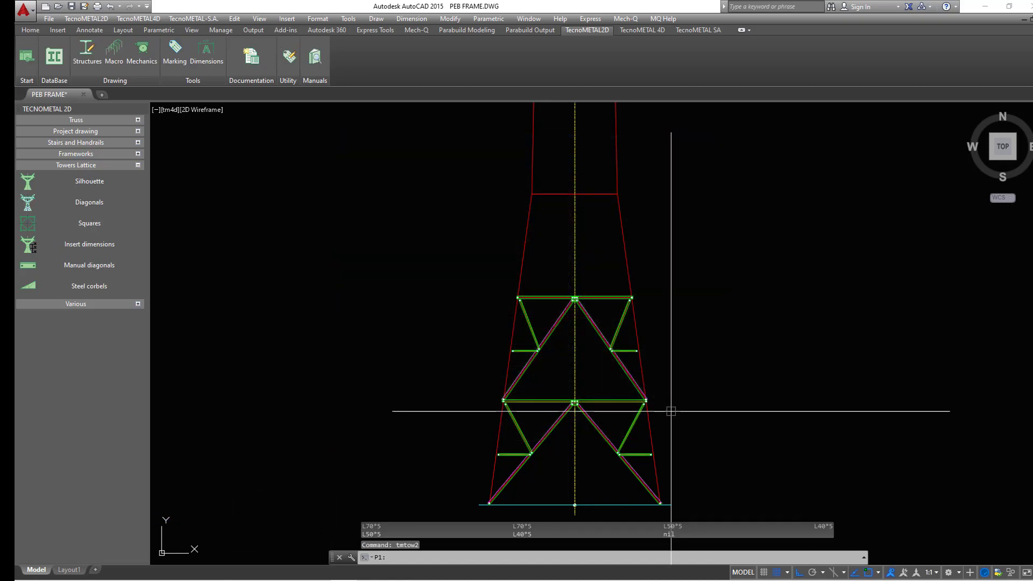
scroll(661, 318, "up", 10)
scroll(733, 313, "up", 6)
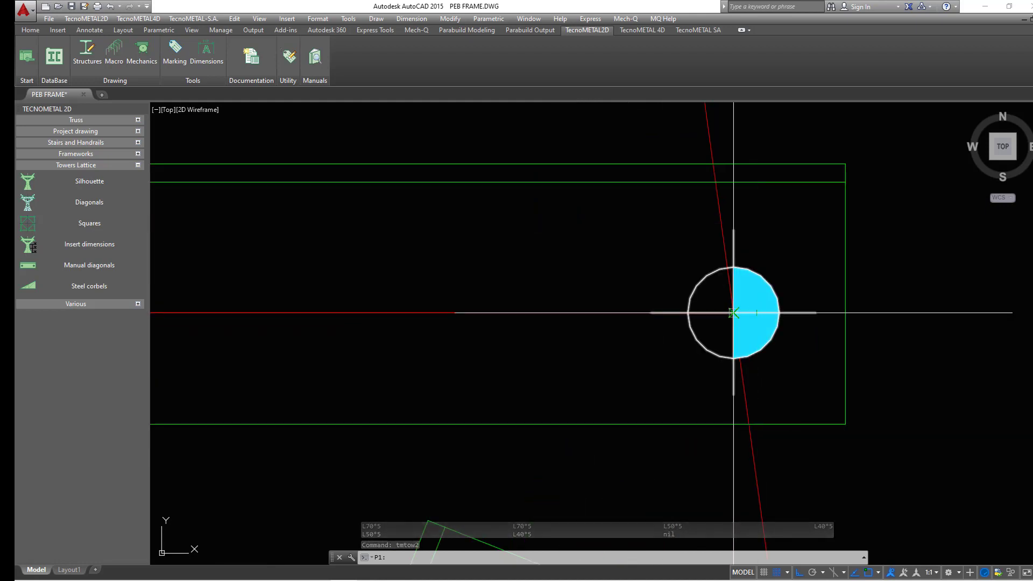
left_click(733, 312)
scroll(721, 323, "down", 15)
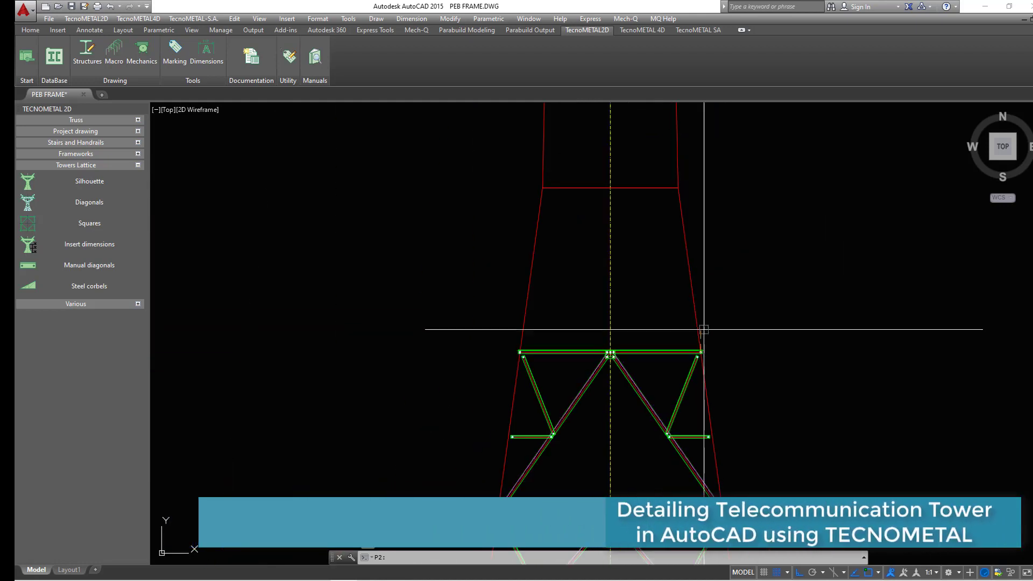
scroll(667, 188, "up", 4)
left_click(694, 186)
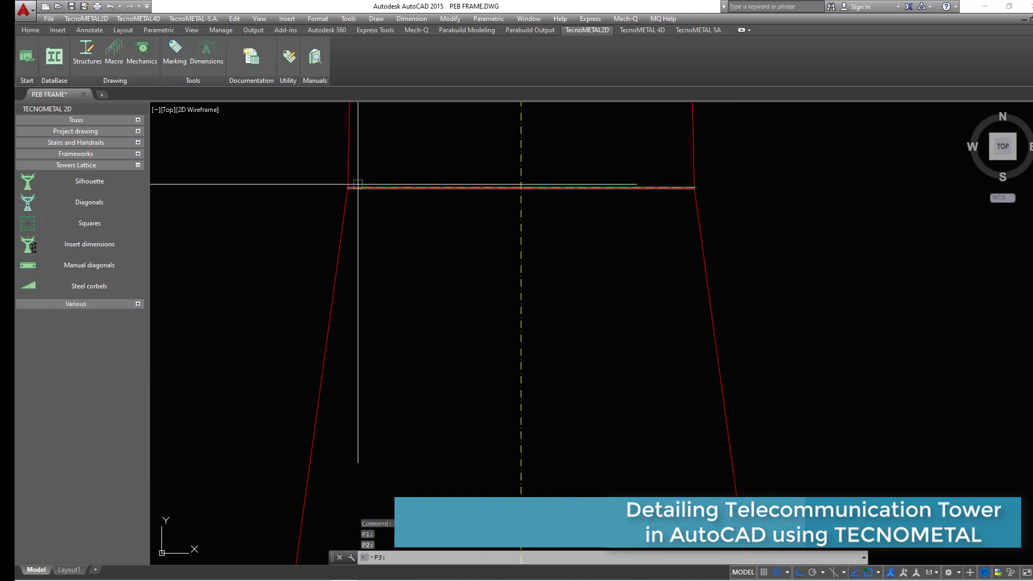
Pick P3 at the left leg's bend and P4 at the left bolt centre of the second panel's top horizontal.
left_click(347, 186)
scroll(449, 182, "down", 6)
scroll(418, 283, "up", 8)
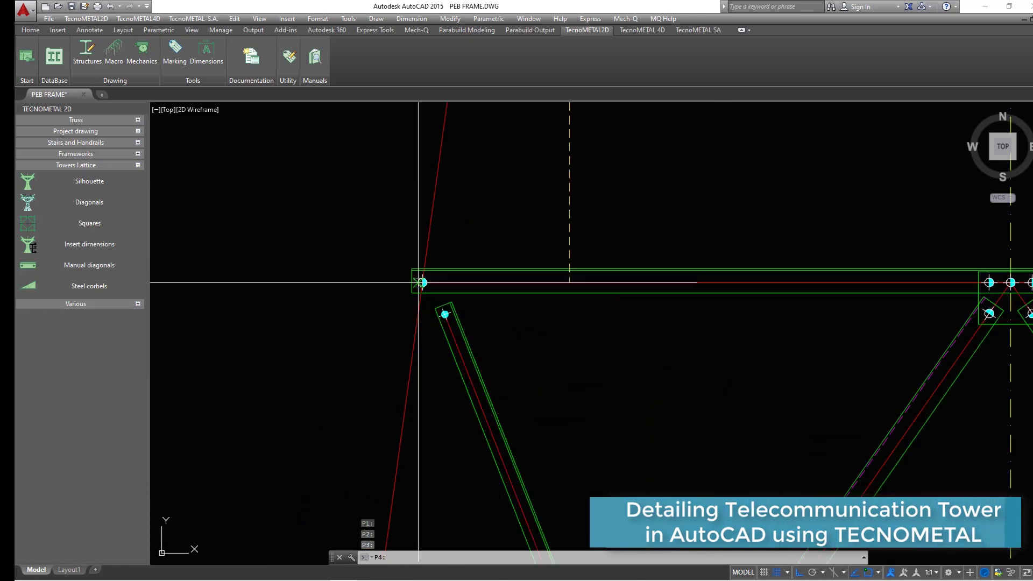
scroll(419, 283, "up", 8)
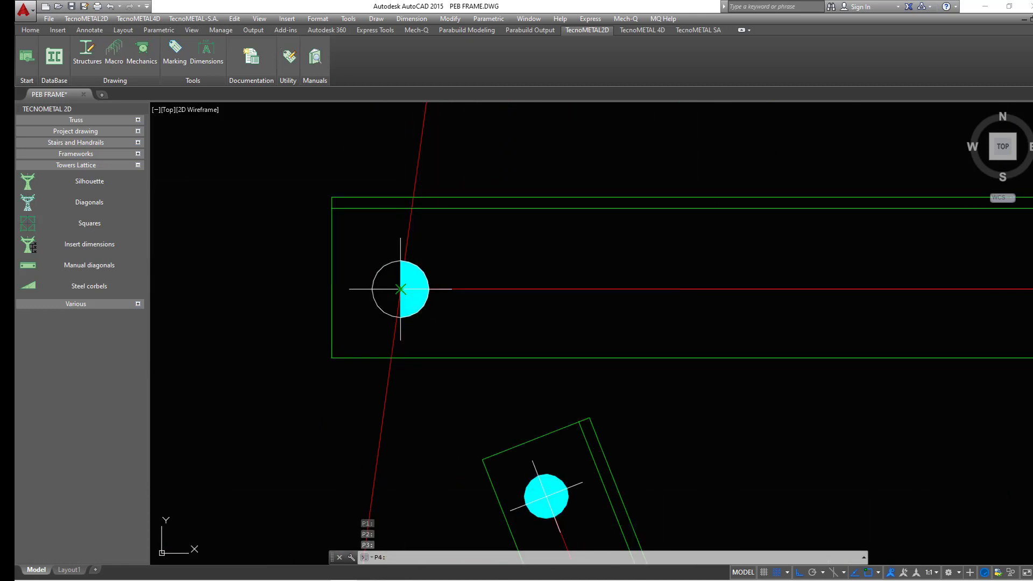
left_click(401, 289)
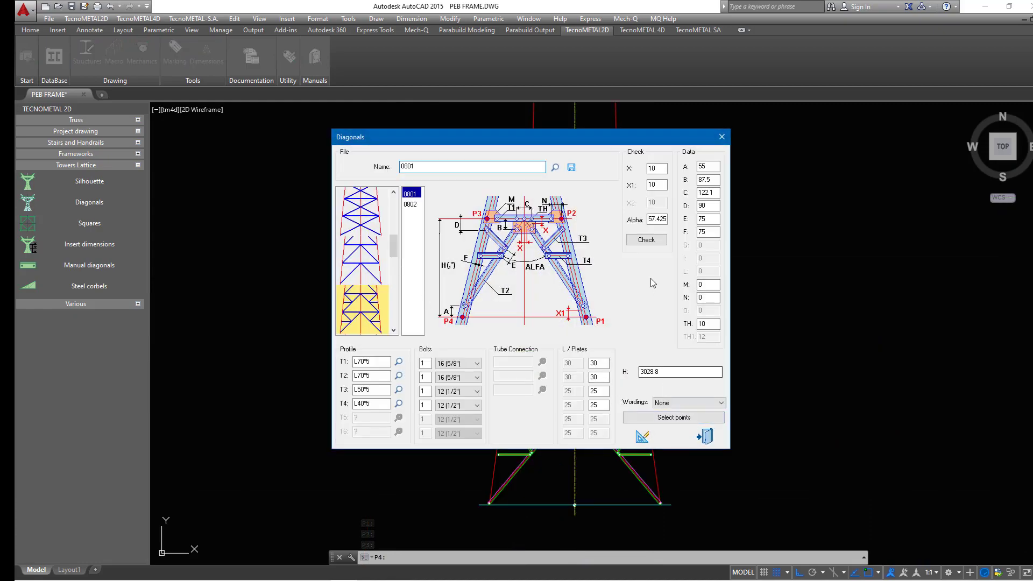
Check the 0801 geometry for the third panel and draw its L70*5, L50*5 and L40*5 bracing, without wordings.
left_click(647, 243)
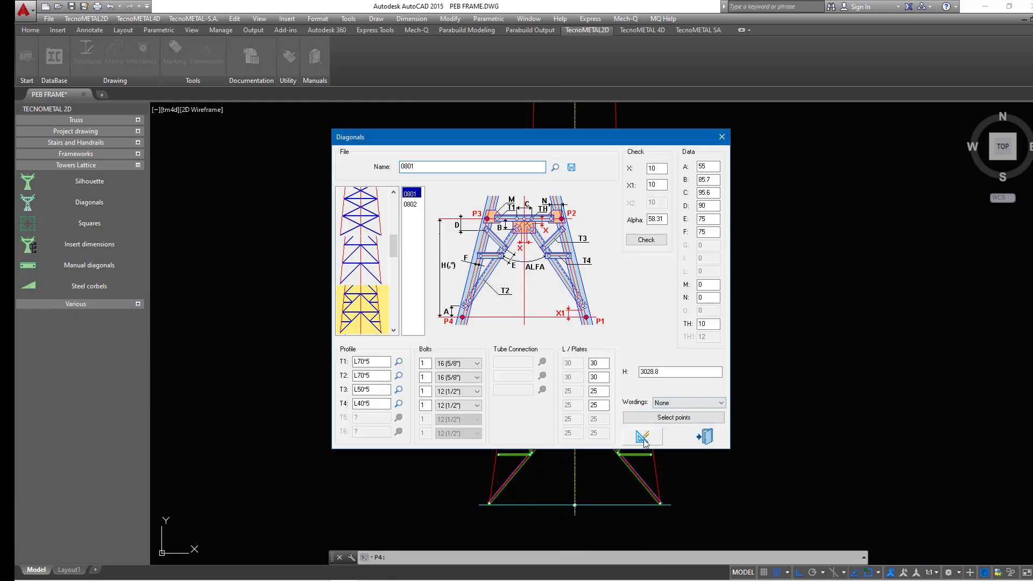
left_click(643, 438)
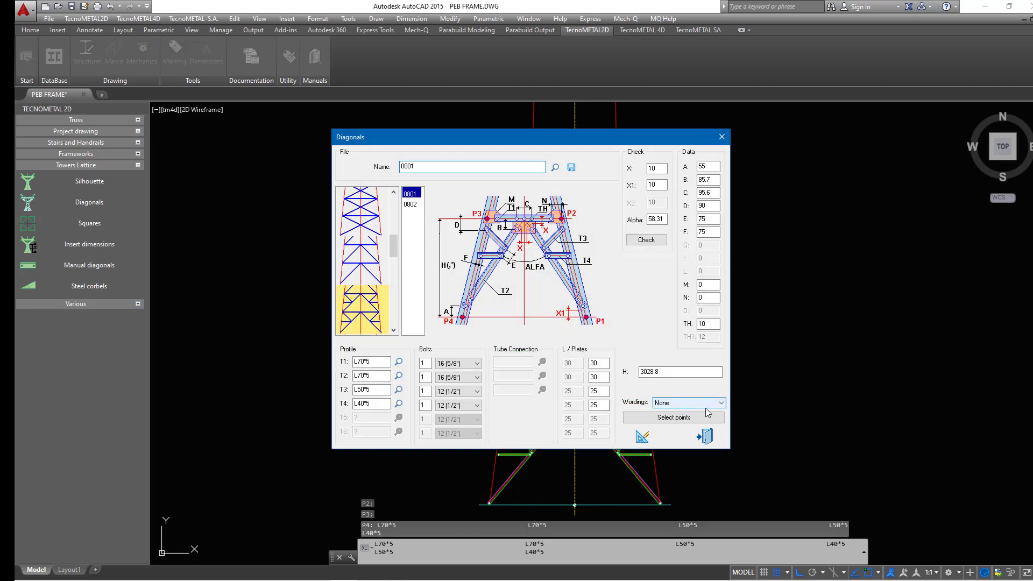
left_click(722, 137)
scroll(603, 226, "down", 3)
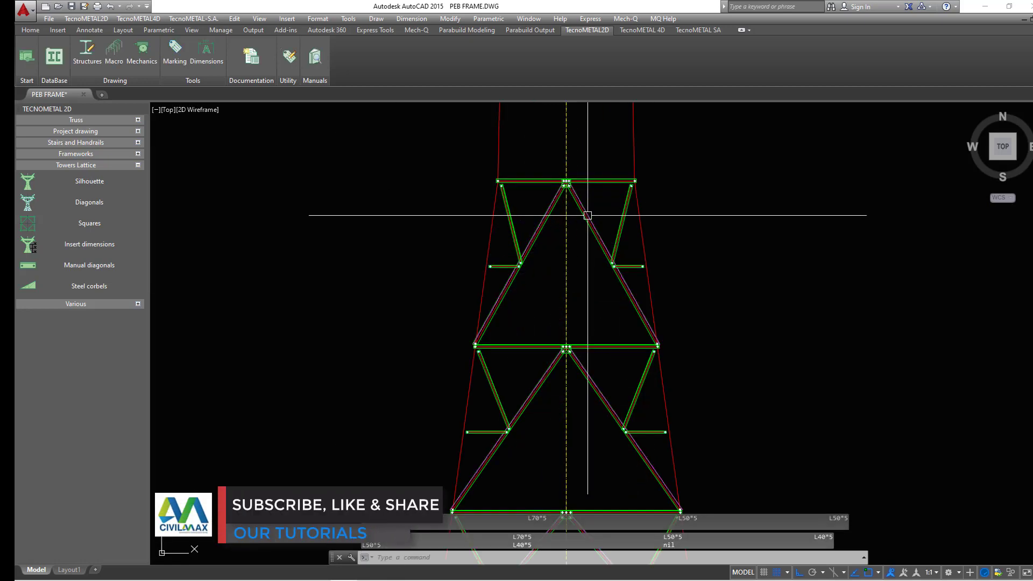
scroll(590, 278, "up", 7)
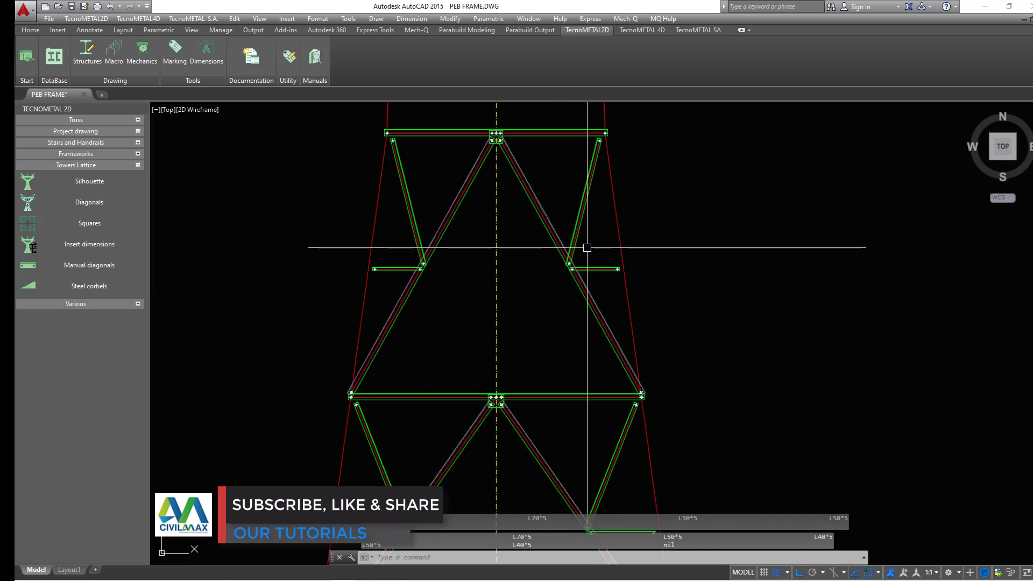
Start the Diagonals command for the fourth panel, directly above the silhouette bend.
scroll(595, 270, "down", 5)
scroll(585, 258, "up", 2)
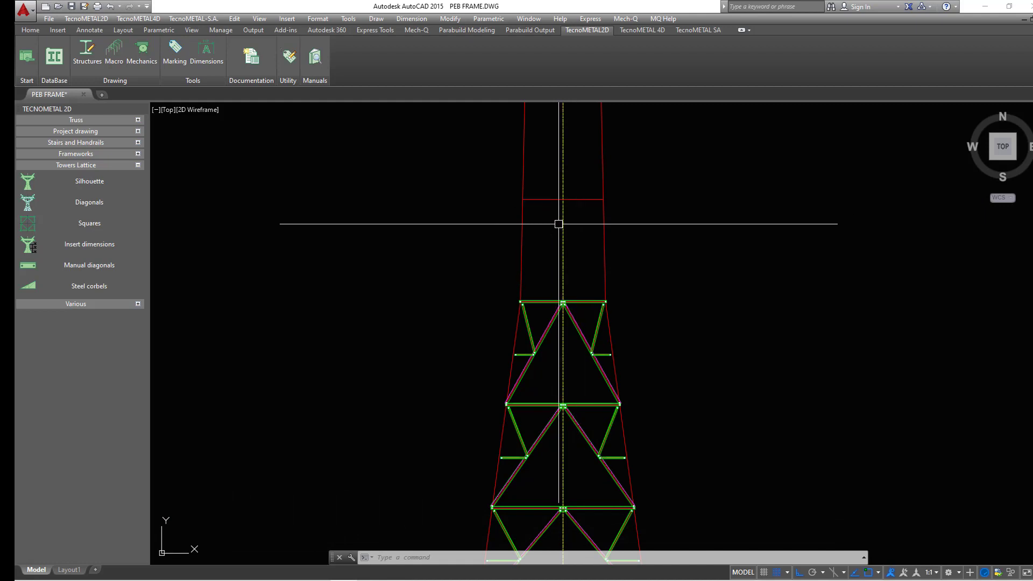
scroll(558, 224, "up", 2)
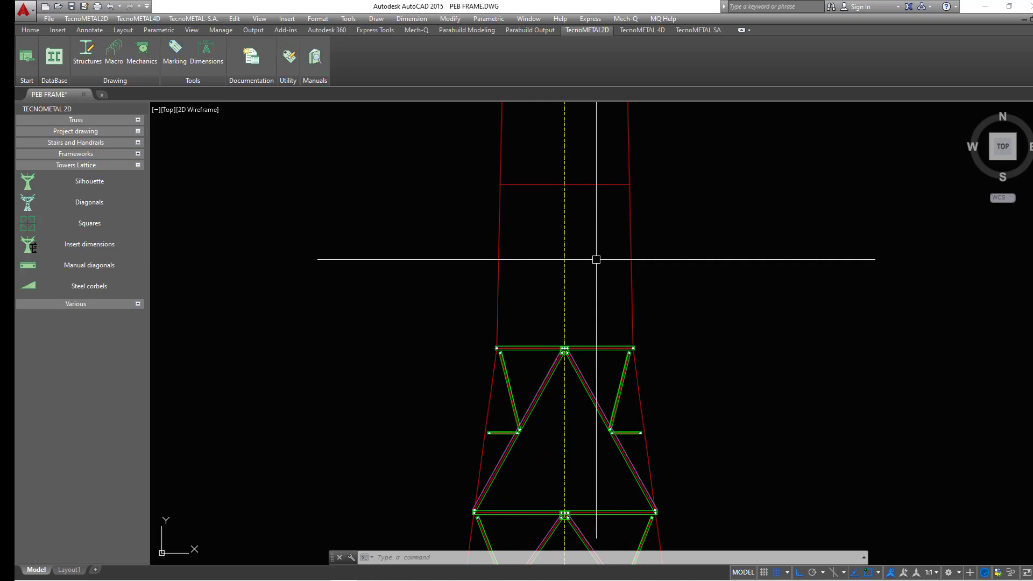
scroll(588, 263, "up", 2)
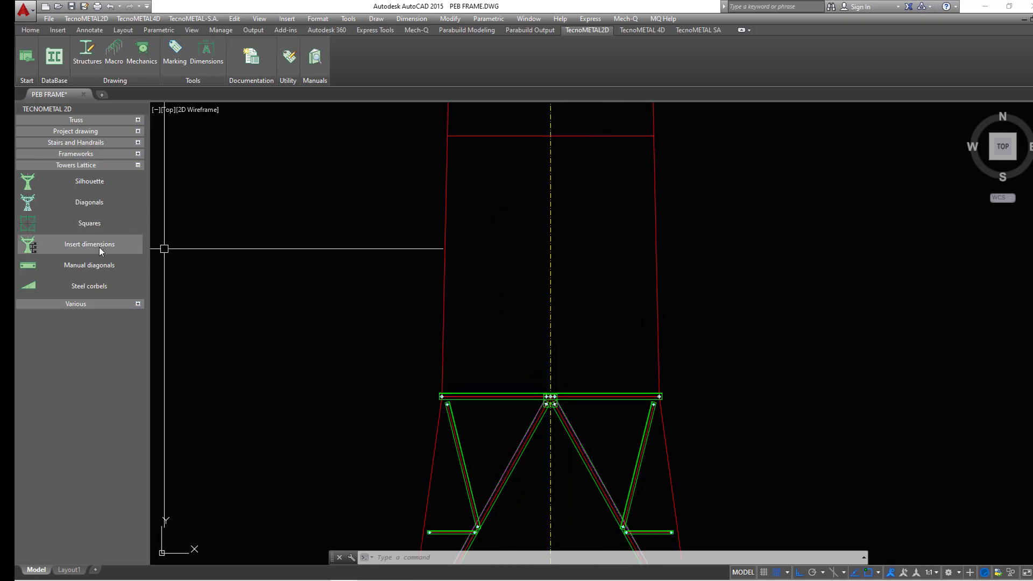
left_click(103, 208)
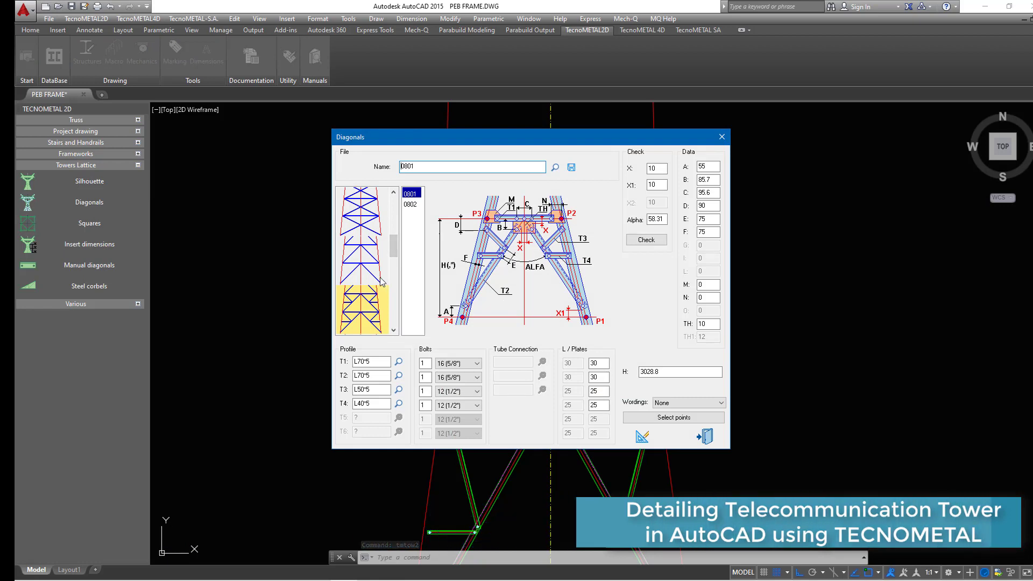
Browse the library of tower bracing types for a pattern that suits the fourth panel.
scroll(381, 280, "down", 2)
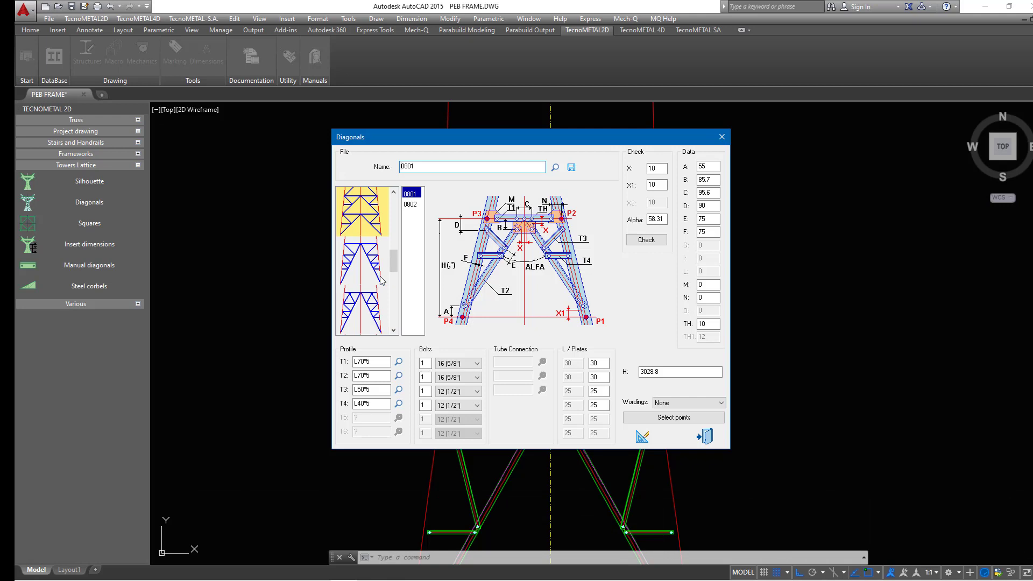
scroll(376, 280, "up", 2)
scroll(371, 280, "up", 2)
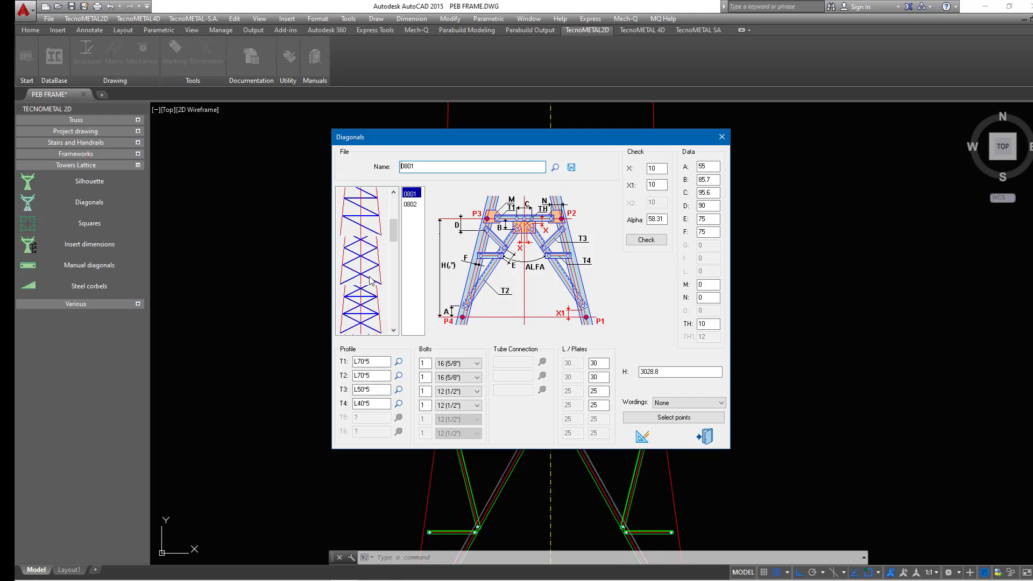
scroll(370, 280, "up", 3)
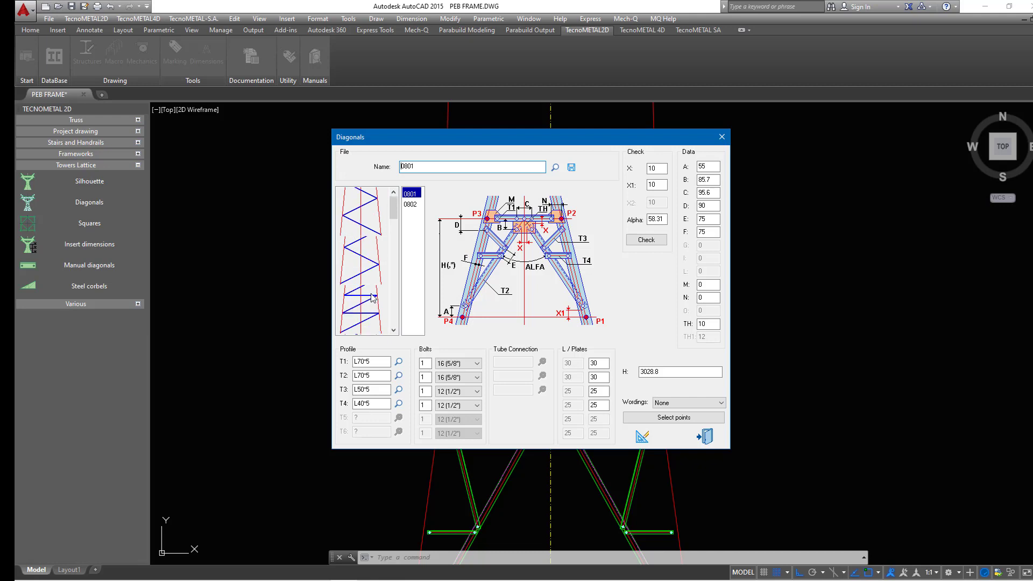
scroll(372, 297, "down", 2)
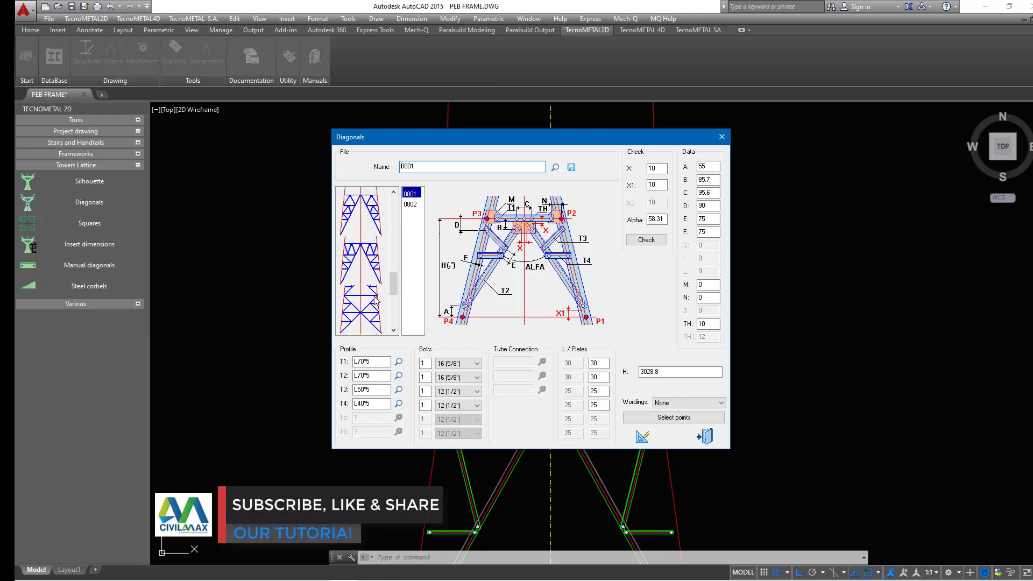
scroll(377, 308, "down", 3)
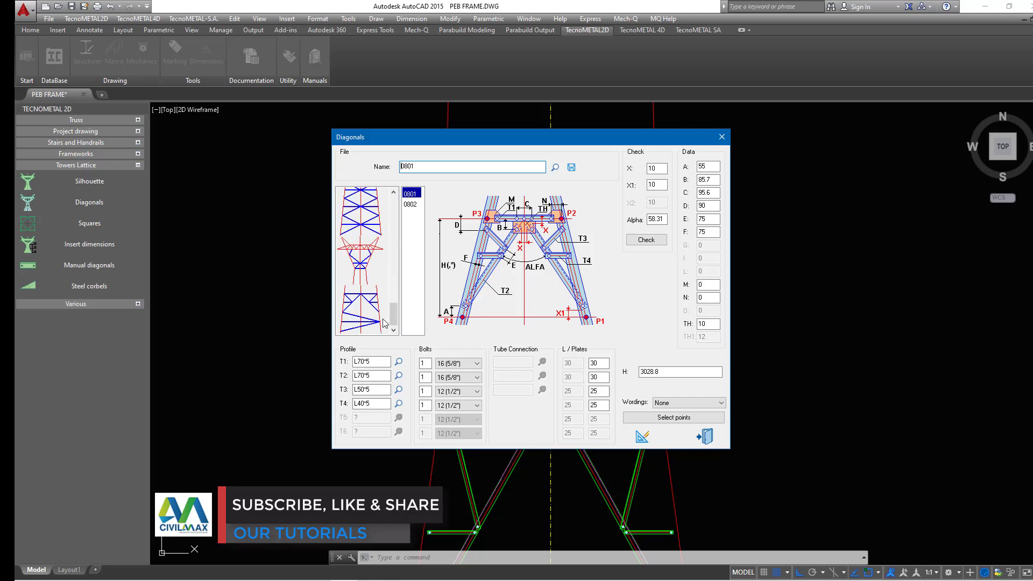
scroll(378, 316, "up", 2)
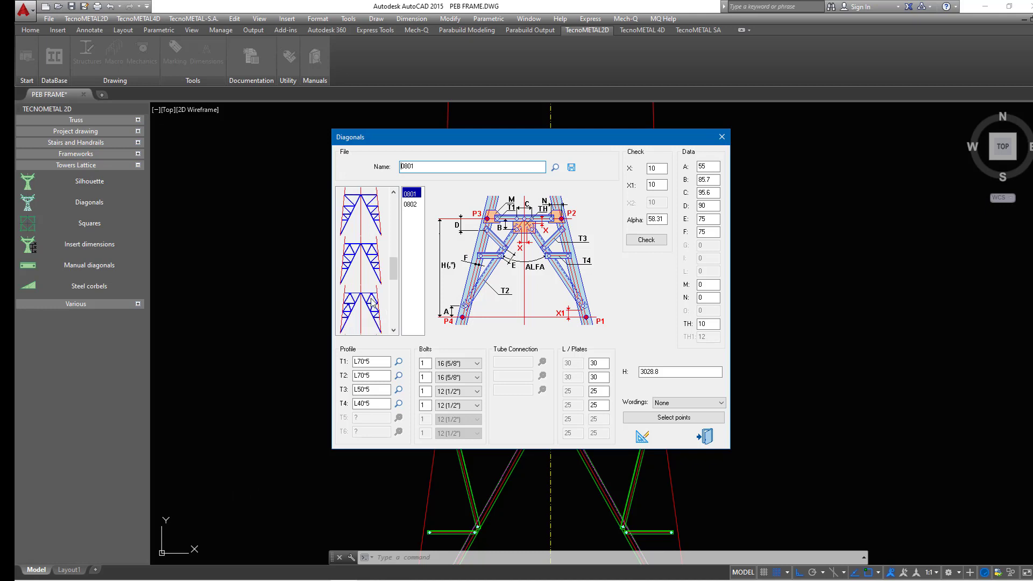
scroll(372, 303, "up", 1)
scroll(373, 303, "up", 1)
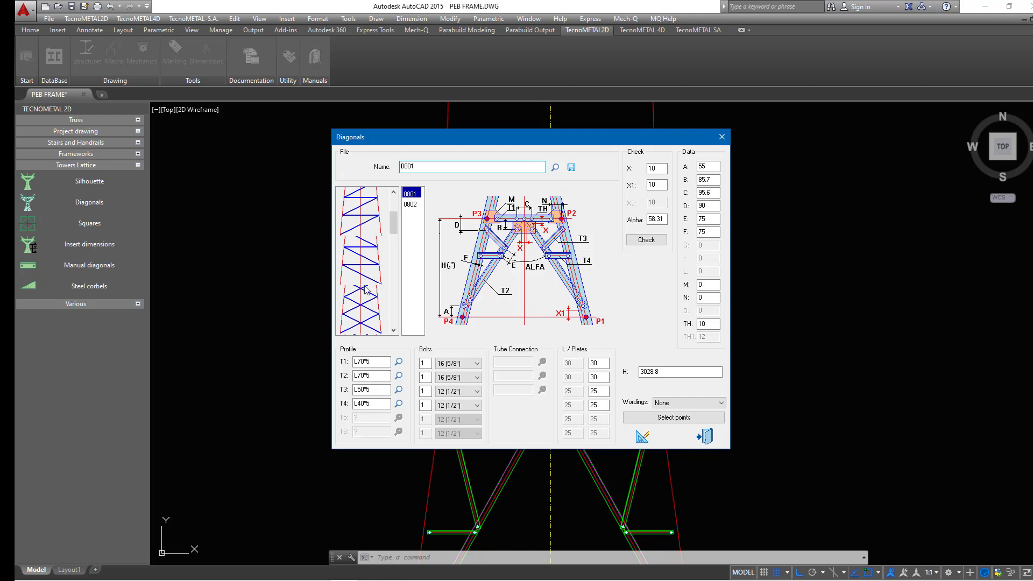
scroll(371, 281, "down", 3)
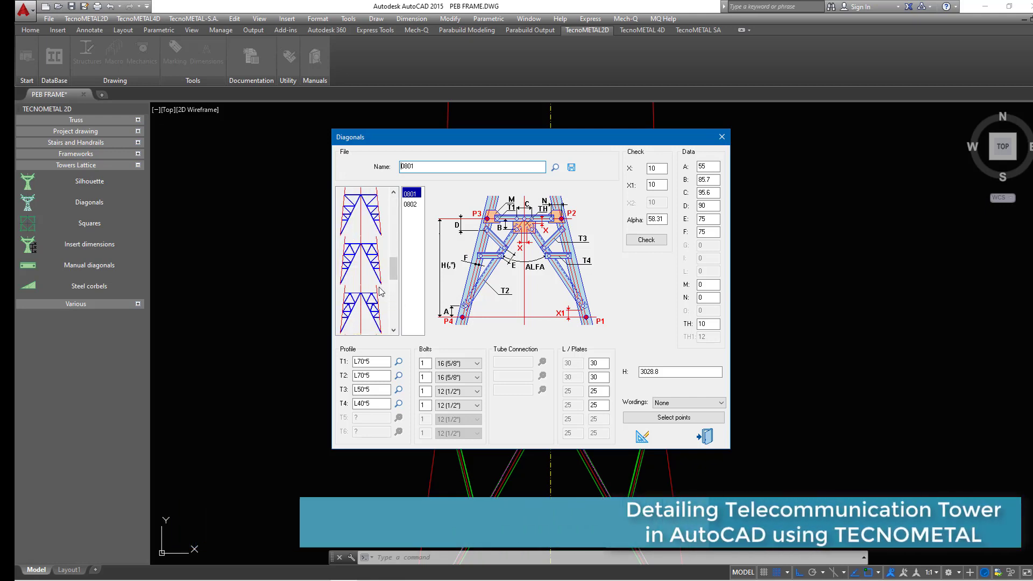
scroll(381, 316, "down", 1)
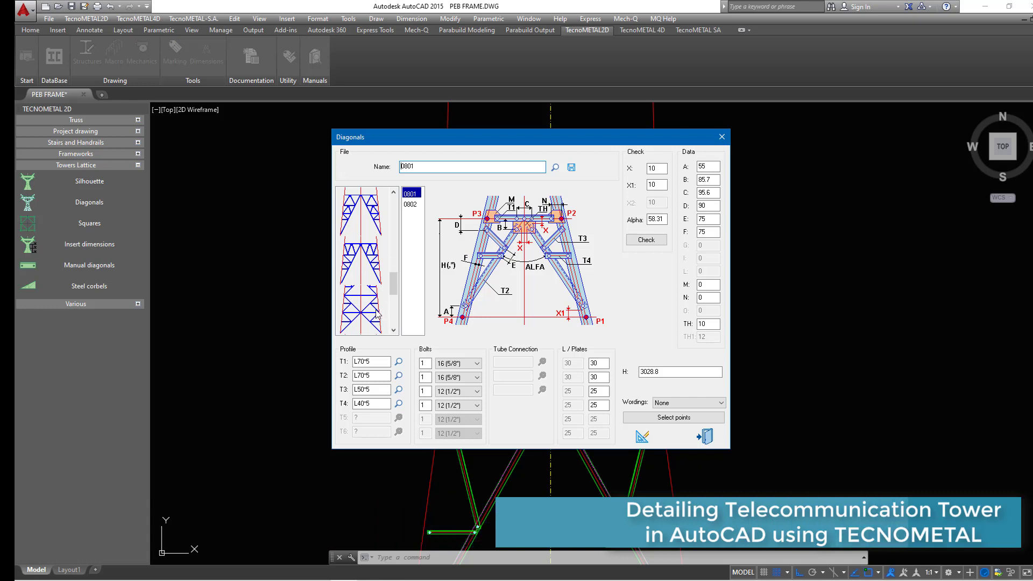
Preview bracing configurations 1201, 1101 and 0801, and choose type 0701 for the fourth panel.
left_click(363, 264)
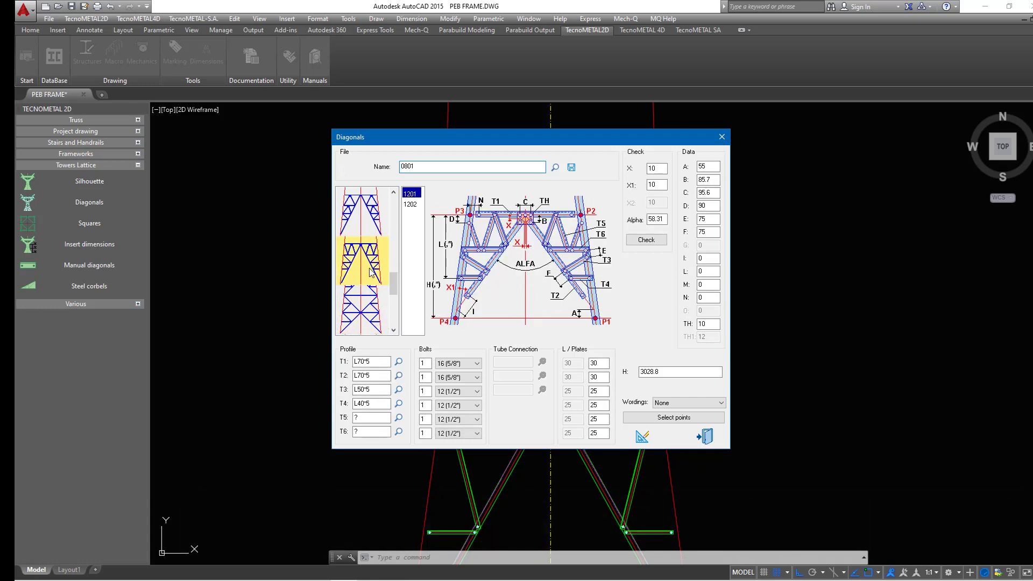
scroll(370, 272, "up", 1)
left_click(367, 308)
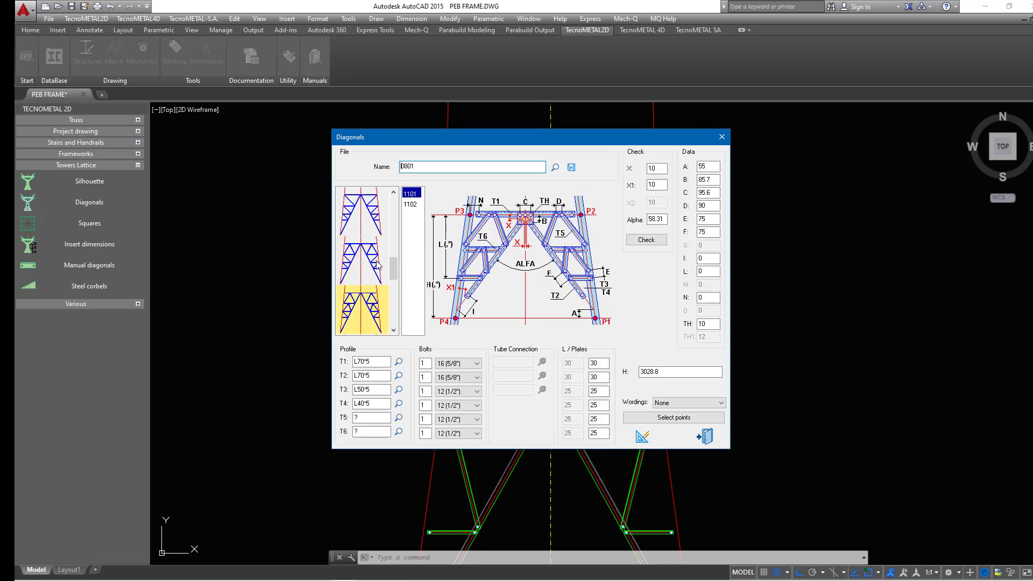
scroll(374, 263, "up", 1)
left_click(362, 269)
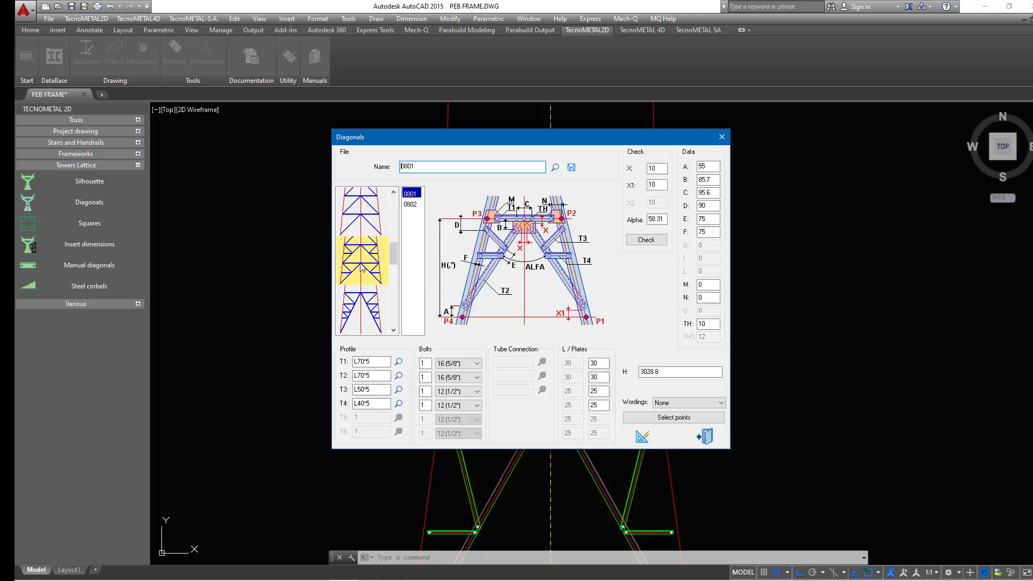
scroll(369, 286, "up", 1)
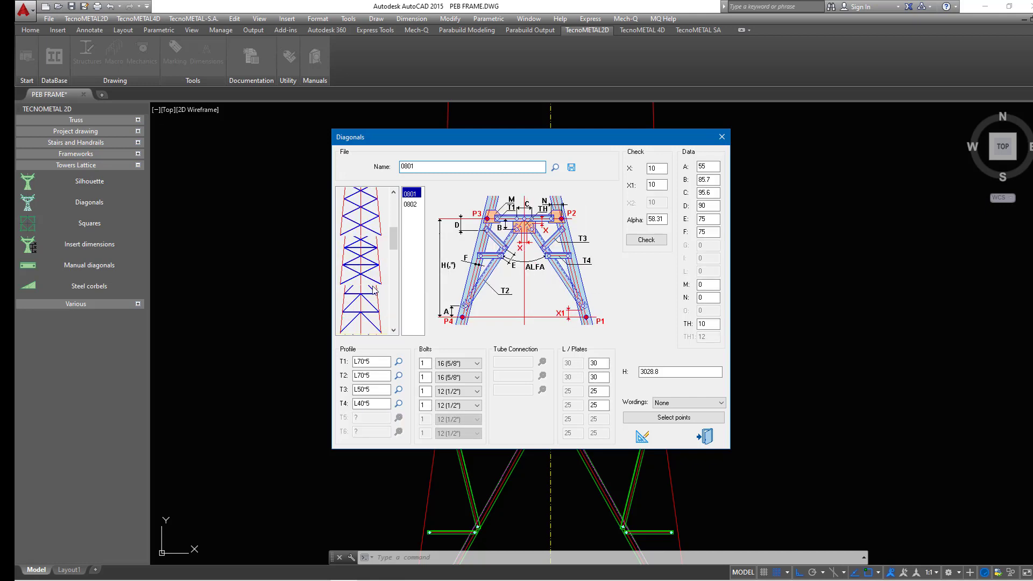
left_click(365, 316)
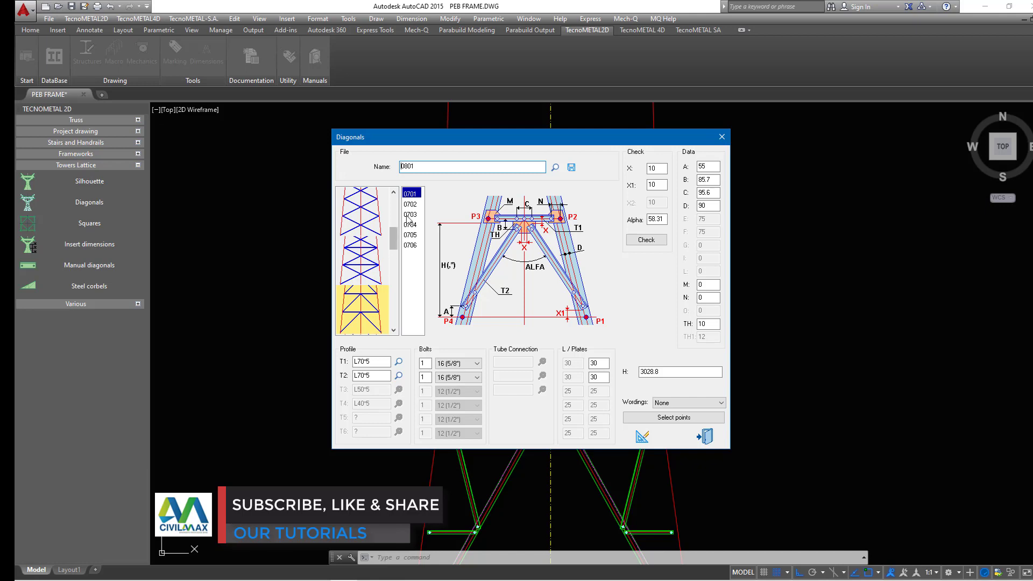
Choose the 0701.tower file in the TRSDB database folder to bring its values into the diagonal settings.
left_click(572, 167)
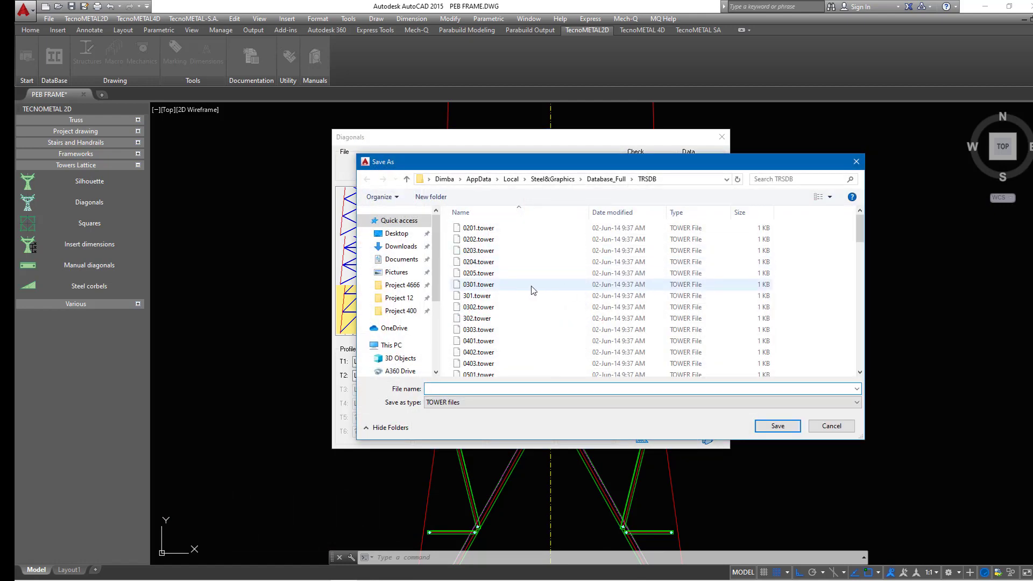
scroll(509, 285, "down", 3)
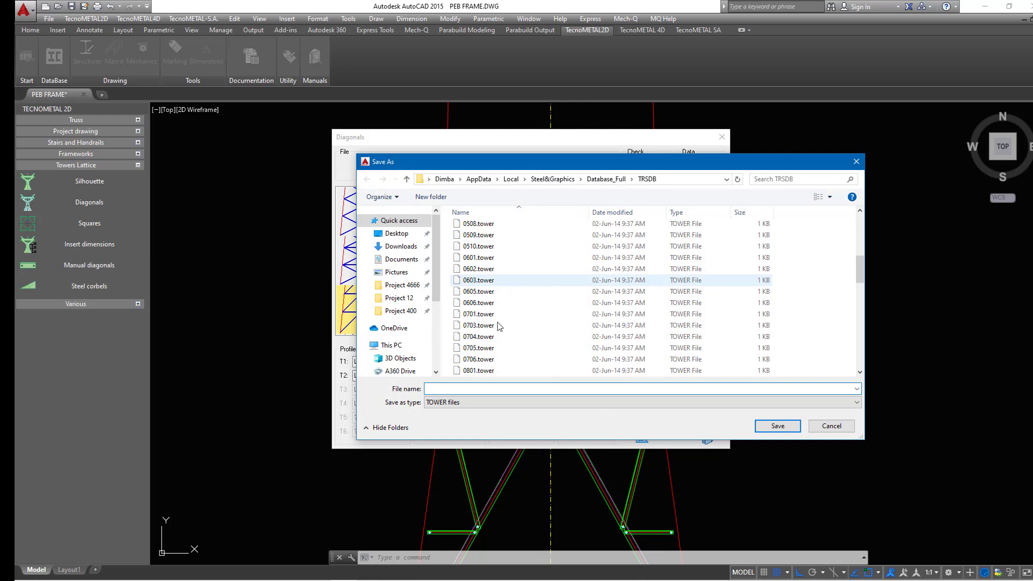
scroll(501, 327, "down", 2)
left_click(479, 314)
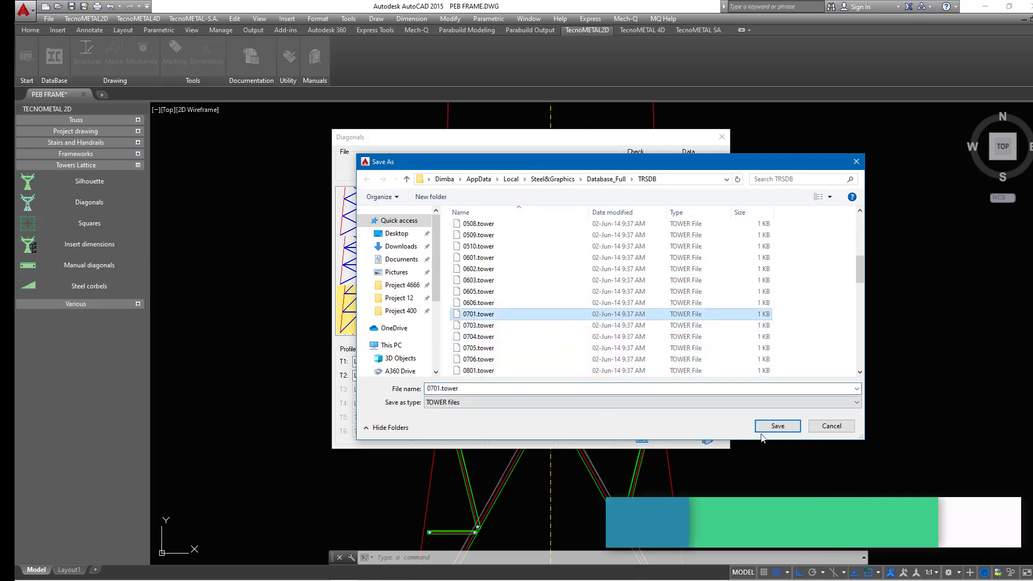
left_click(777, 427)
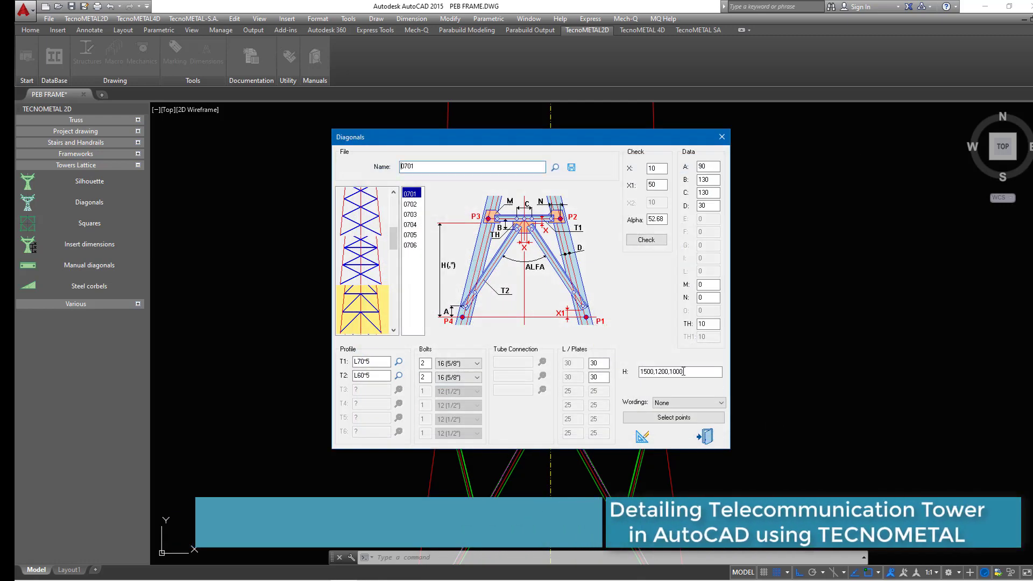
Pick P1 at the right bolt centre of the third panel's top horizontal and P2 where the right leg meets the next silhouette line.
left_click(674, 418)
scroll(648, 397, "up", 2)
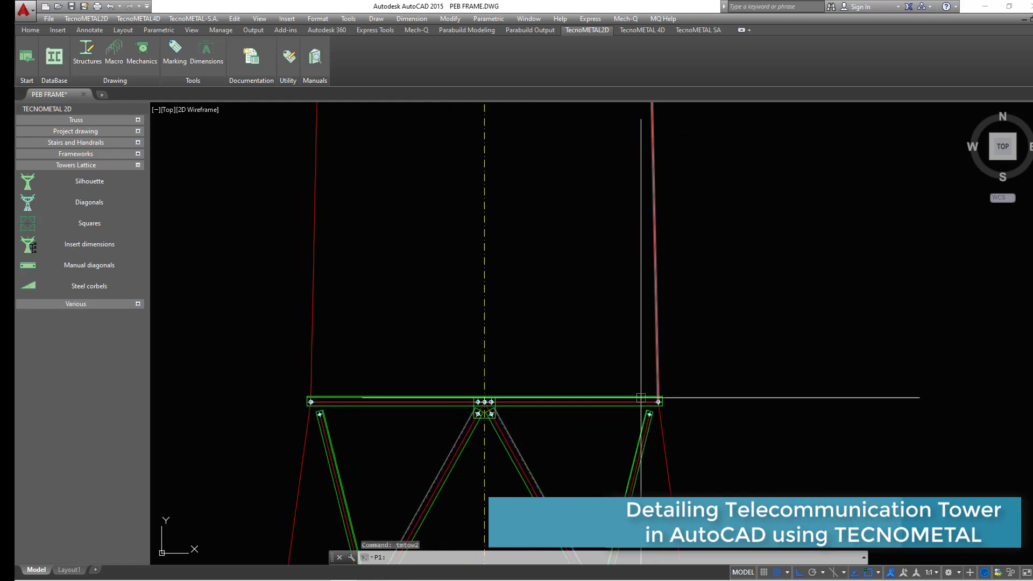
scroll(672, 412, "down", 4)
scroll(664, 406, "up", 8)
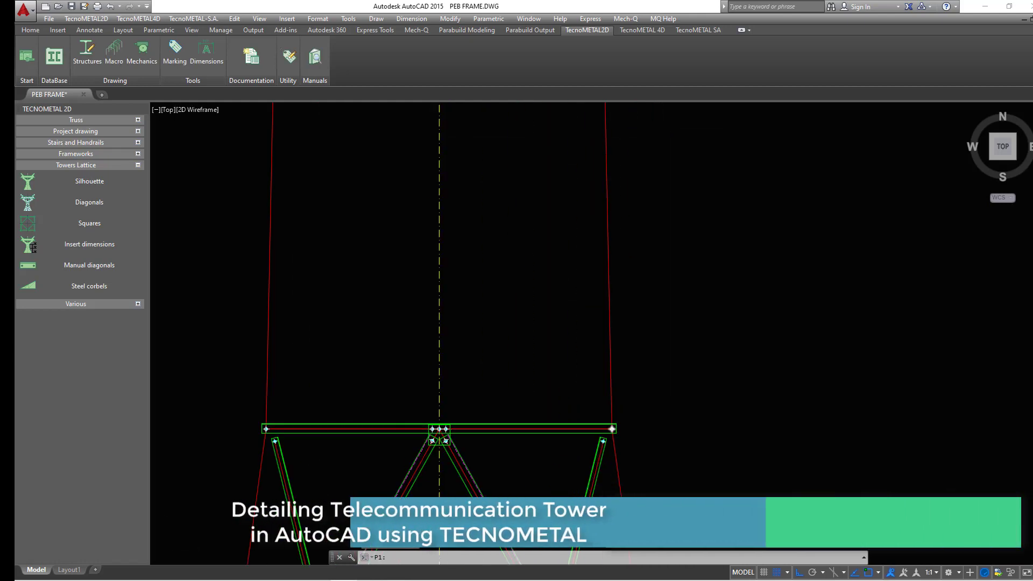
left_click(679, 404)
scroll(656, 425, "down", 8)
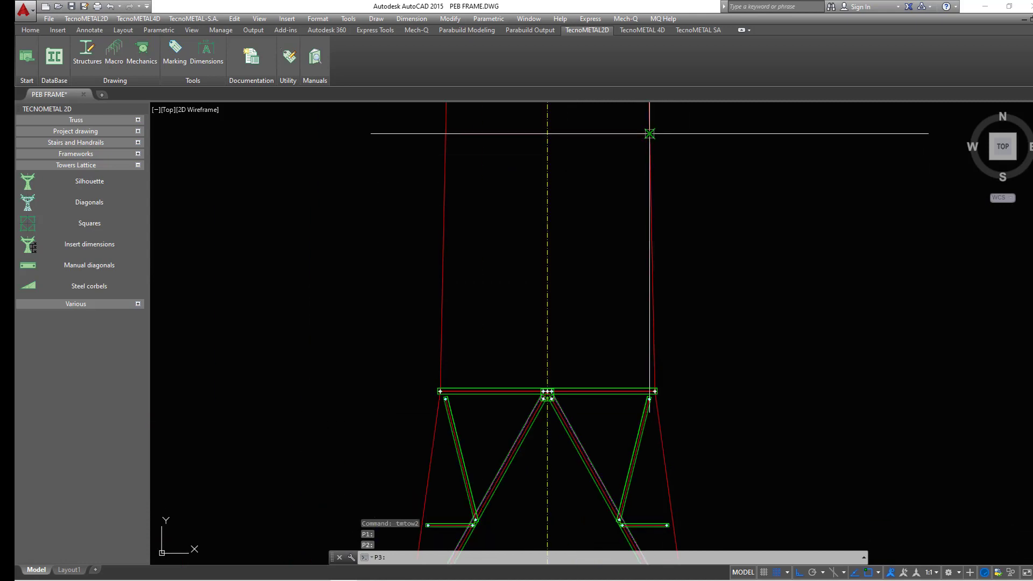
Pick P3 on the left leg at the next silhouette line and P4 at the left bolt centre of the third panel's top horizontal.
left_click(446, 133)
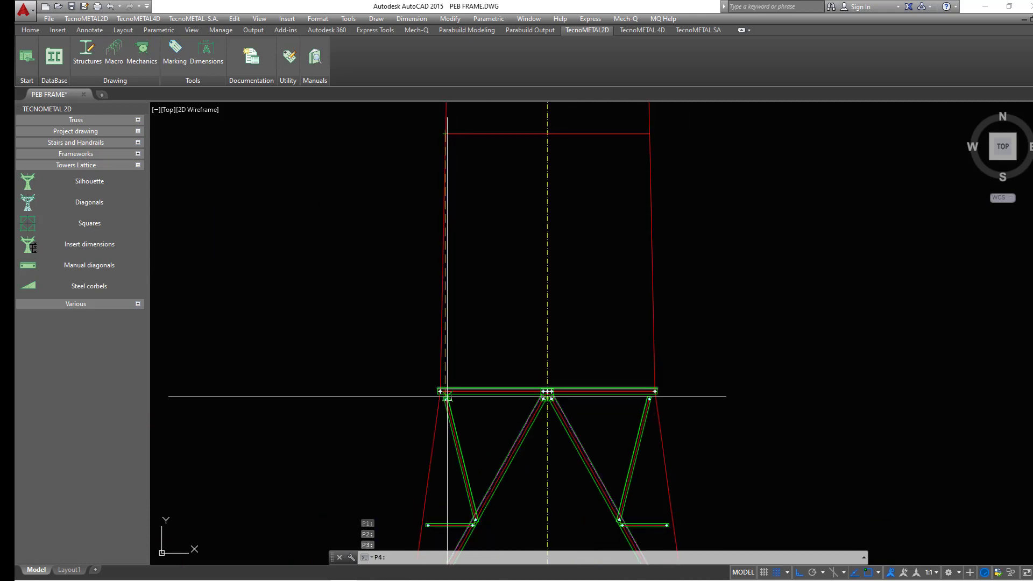
scroll(444, 397, "up", 7)
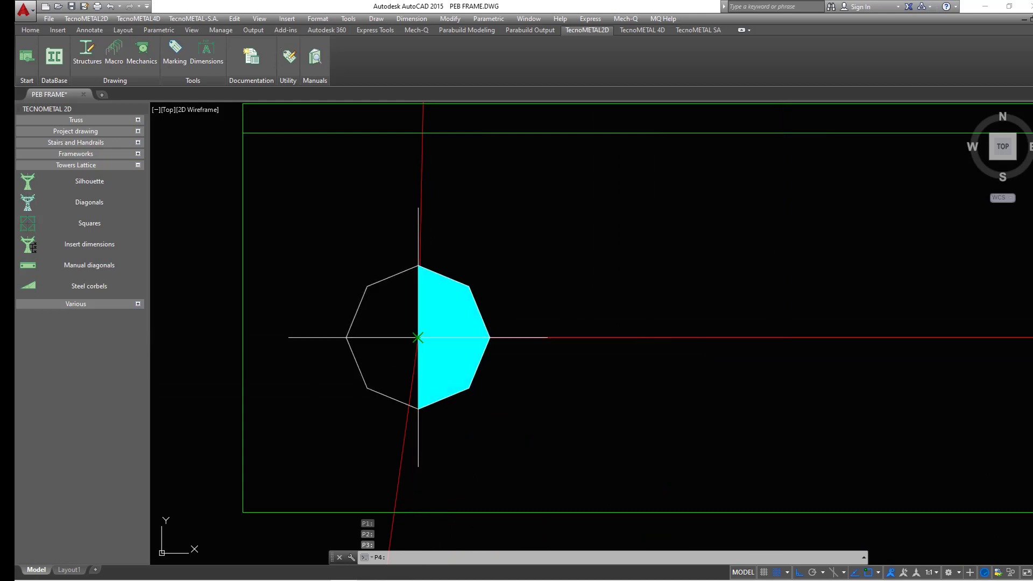
left_click(418, 337)
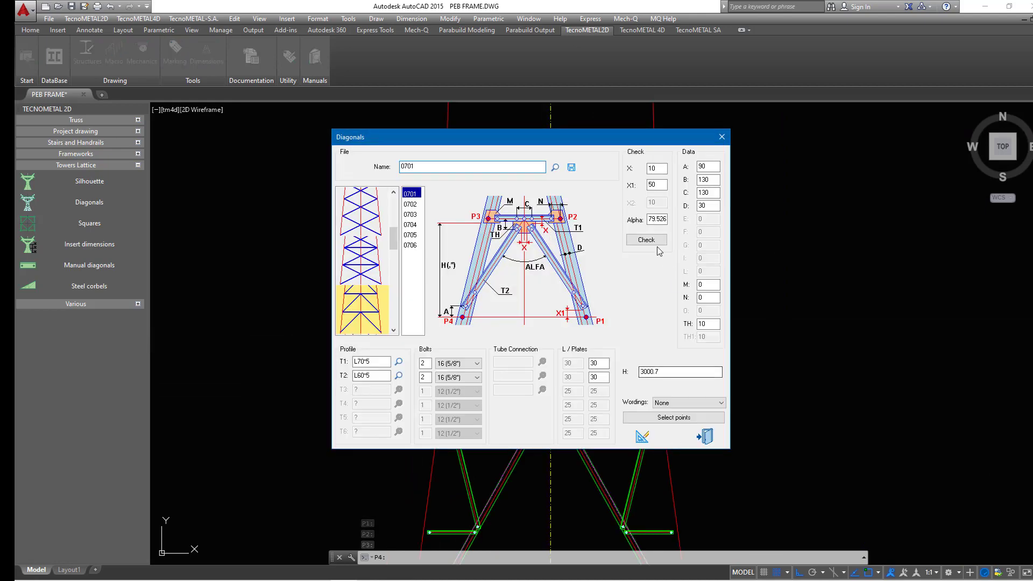
Check the 0701 geometry for the fourth panel and draw its bracing with profiles L70*5 and L60*5, without wordings.
left_click(657, 242)
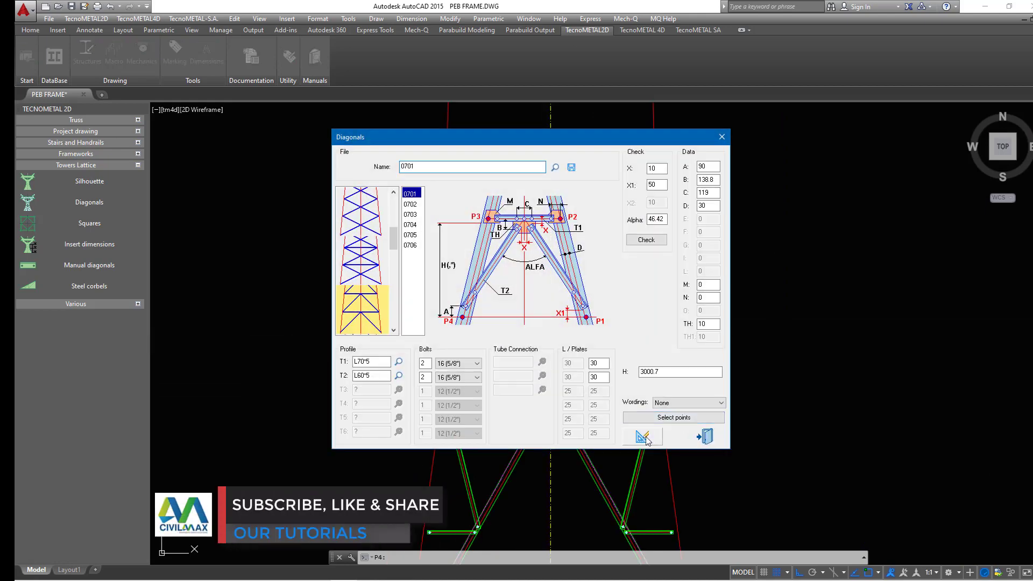
left_click(646, 438)
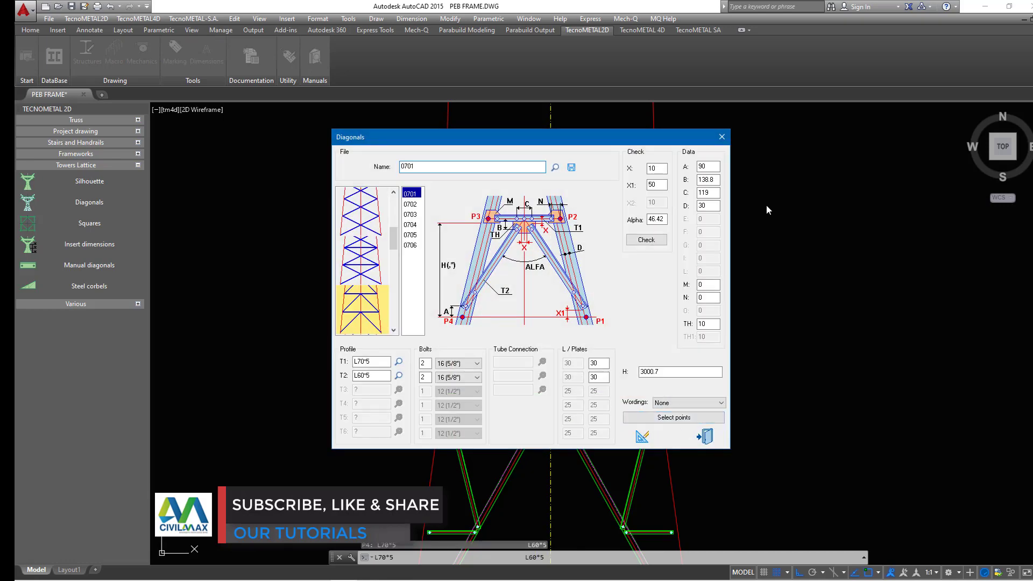
left_click(722, 137)
scroll(586, 263, "down", 2)
scroll(570, 257, "up", 4)
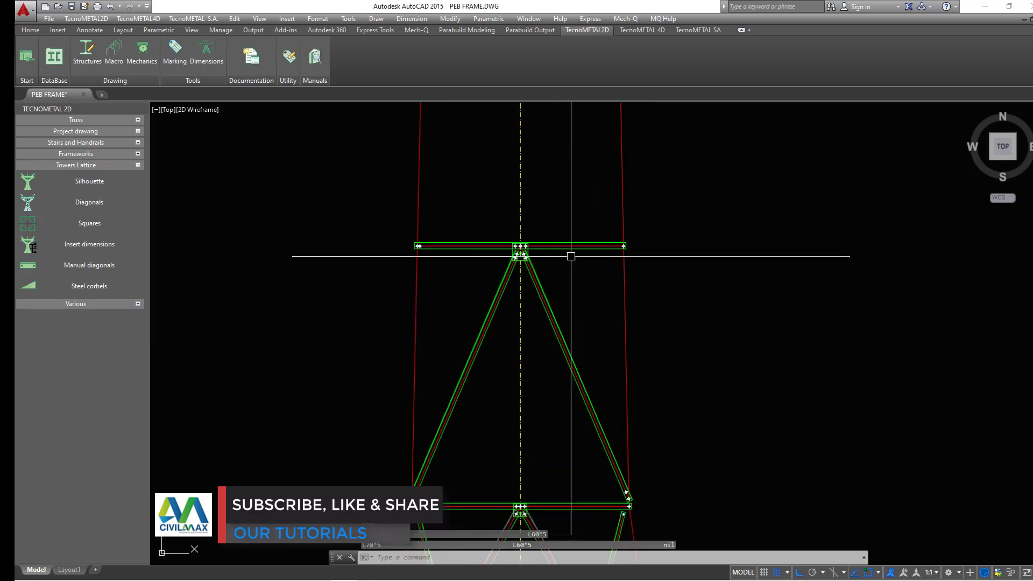
scroll(543, 255, "up", 6)
scroll(536, 252, "down", 6)
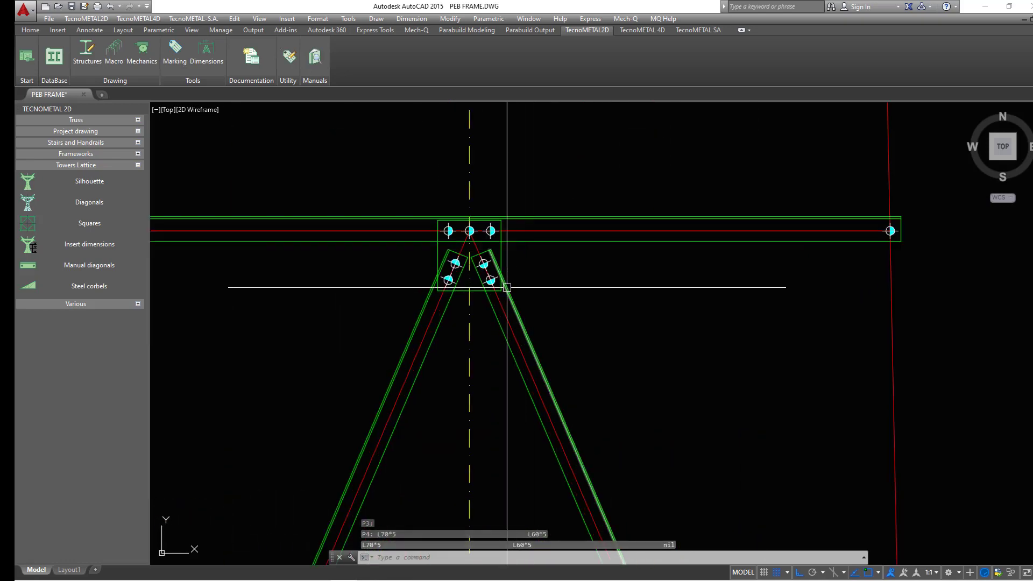
Set the height H to 2*3000.7 in the 0701 settings and draw the diagonals to extend the bracing through the fifth panel.
scroll(530, 257, "up", 2)
scroll(530, 256, "up", 2)
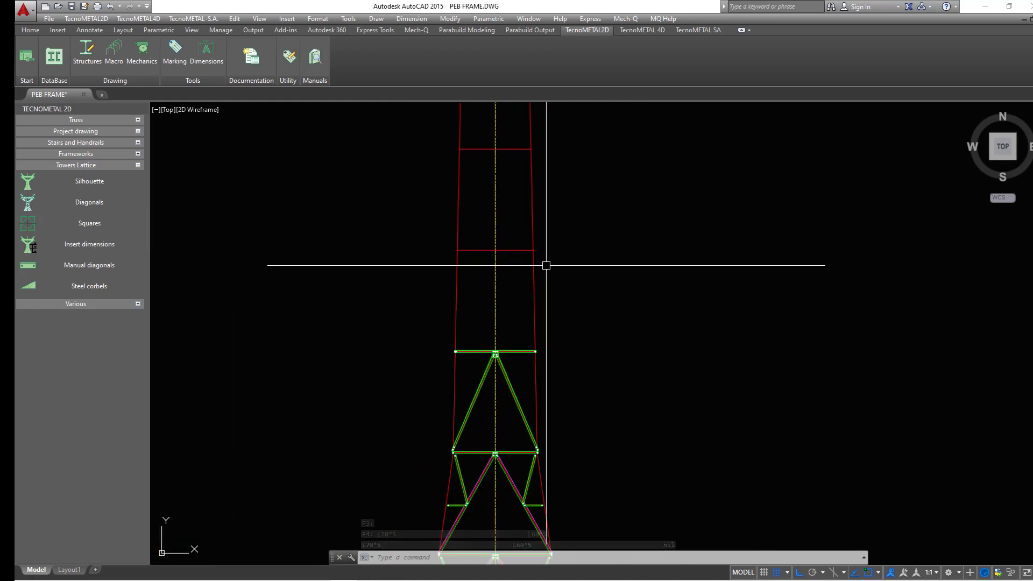
left_click(95, 205)
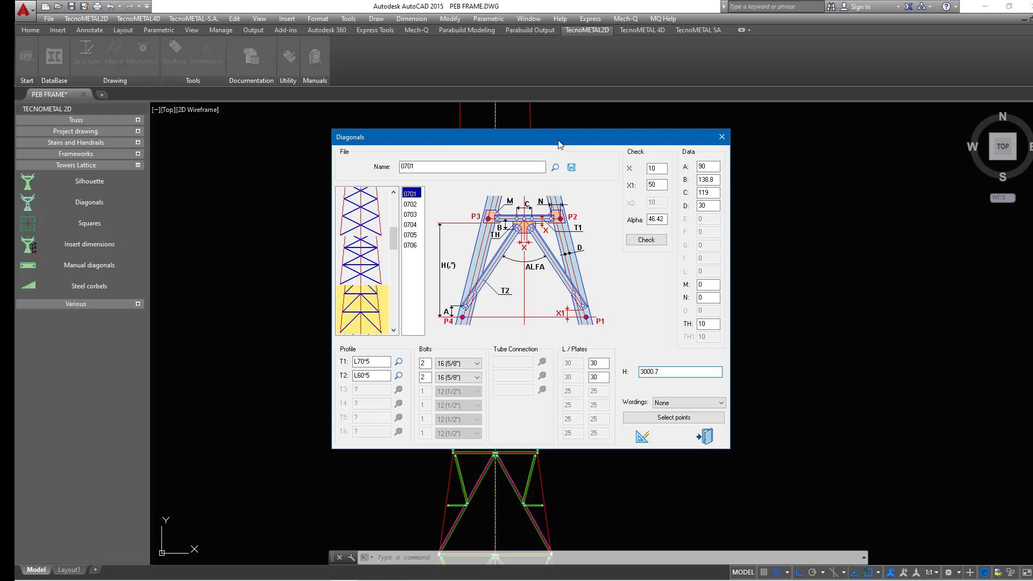
left_click_drag(559, 143, 512, 217)
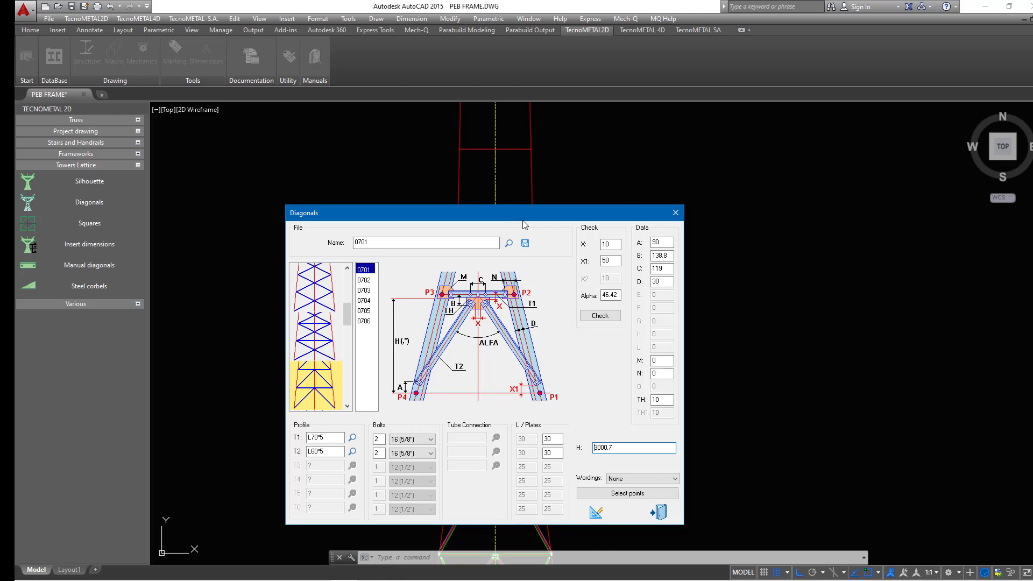
type("2*")
left_click(597, 513)
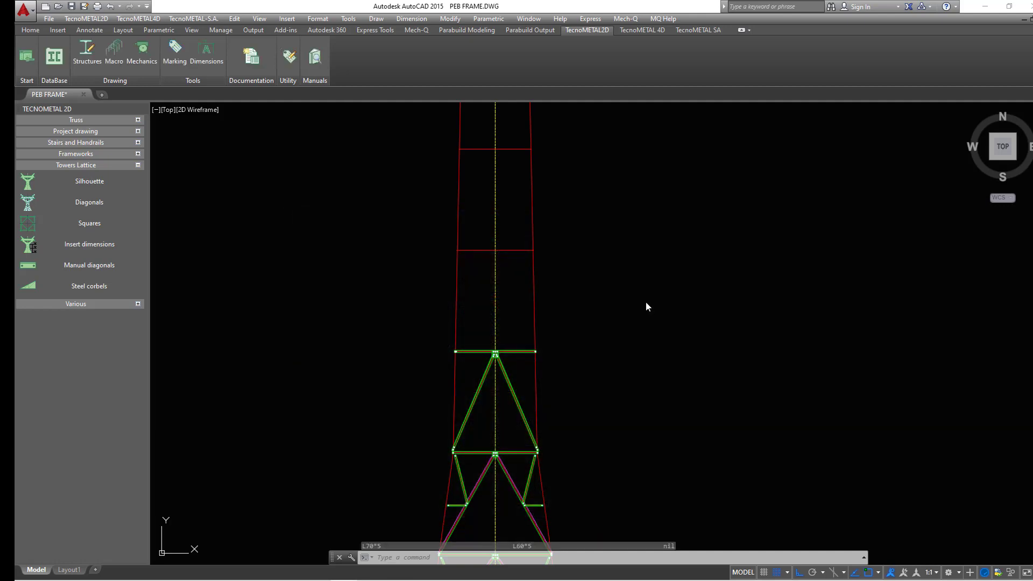
key("Return")
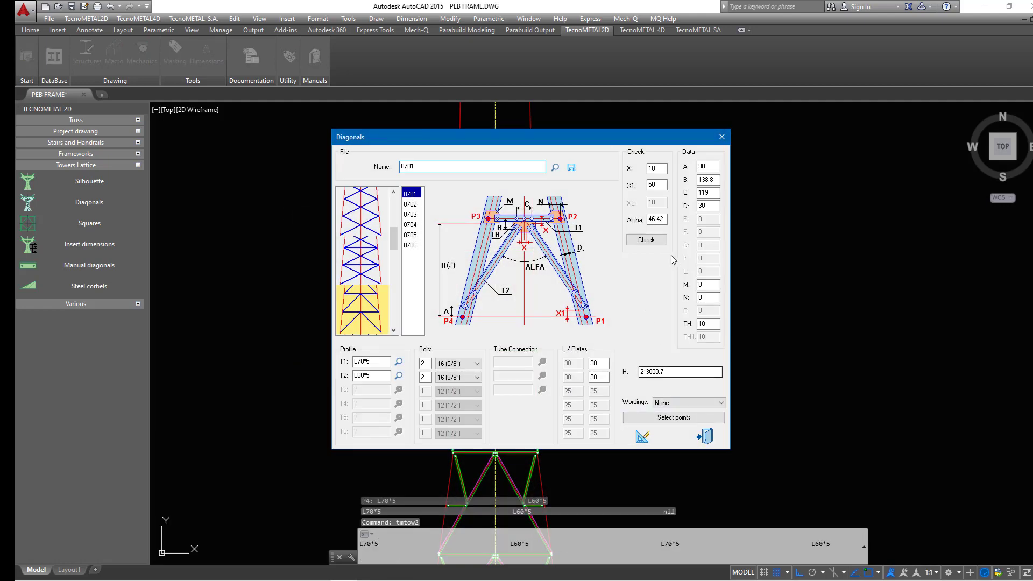
left_click(647, 240)
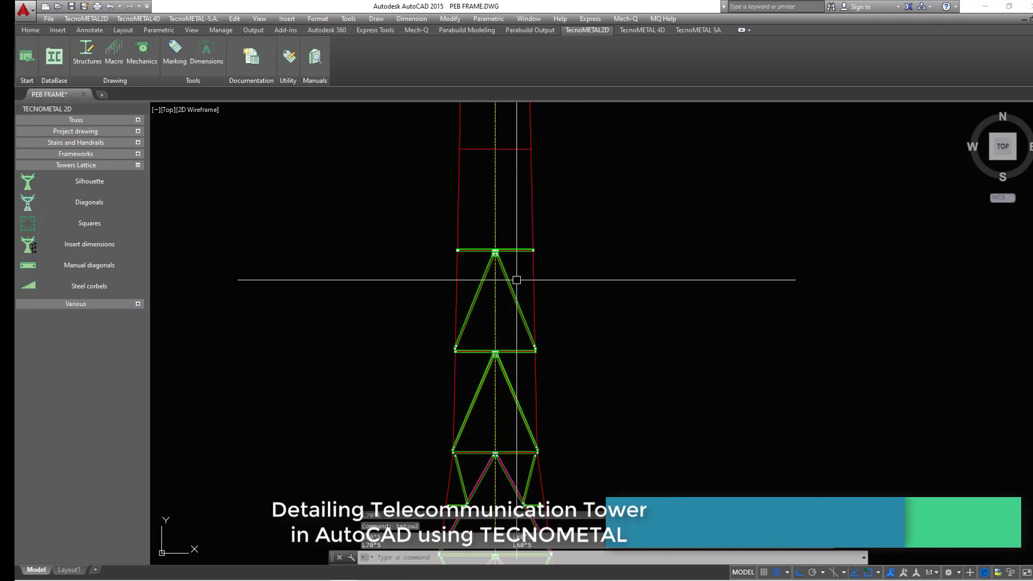
Start point selection for the sixth panel, with P1 at the right bolt centre of the fifth panel's top horizontal and P2 where the right leg meets the next silhouette line.
scroll(518, 264, "up", 4)
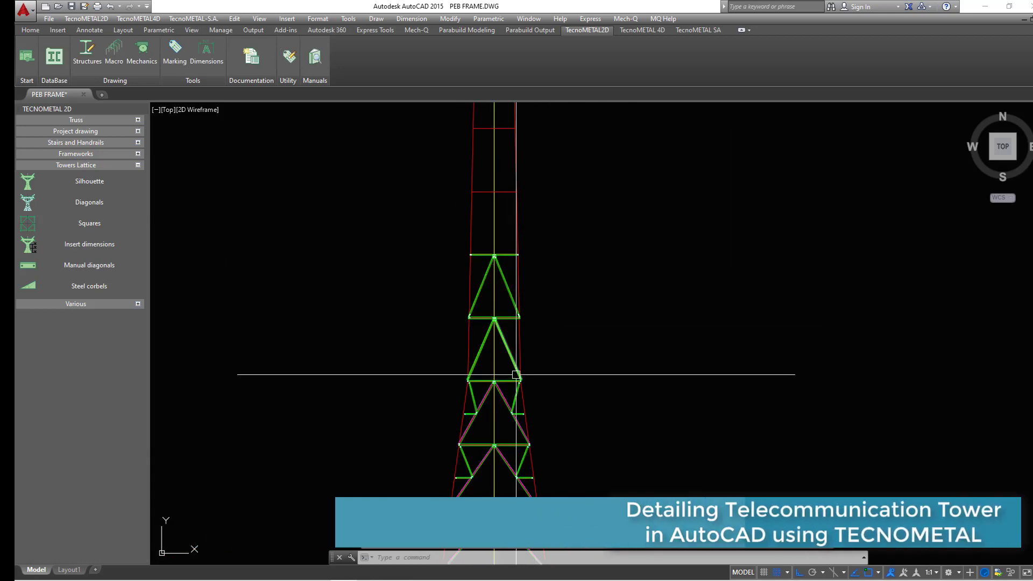
scroll(495, 188, "up", 6)
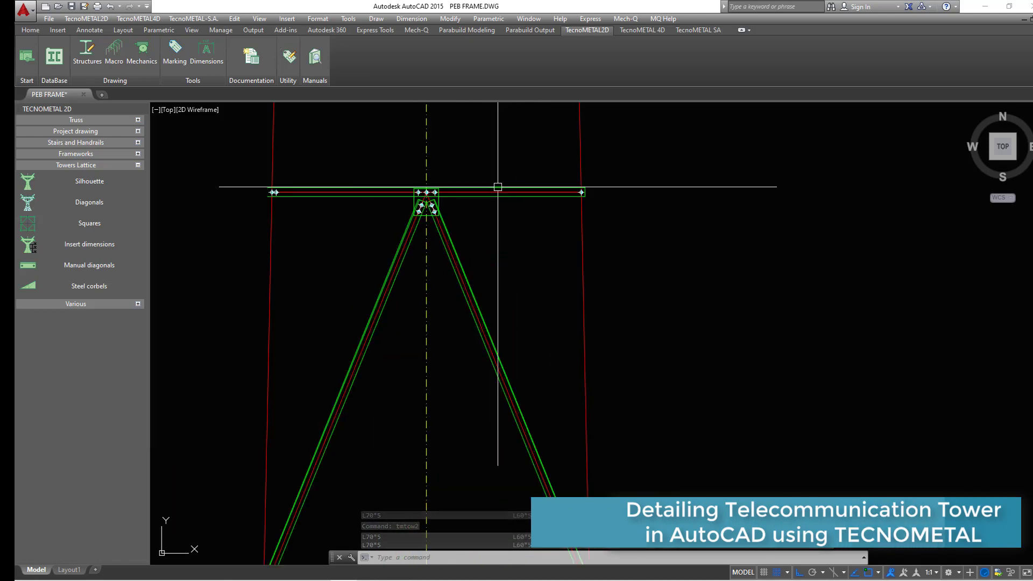
left_click(94, 204)
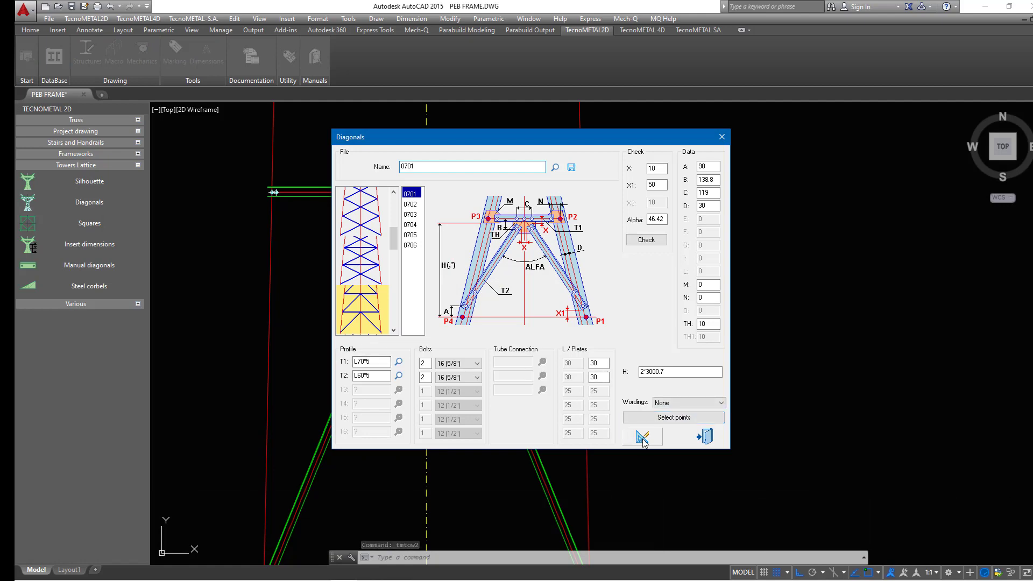
left_click(665, 424)
scroll(529, 336, "up", 6)
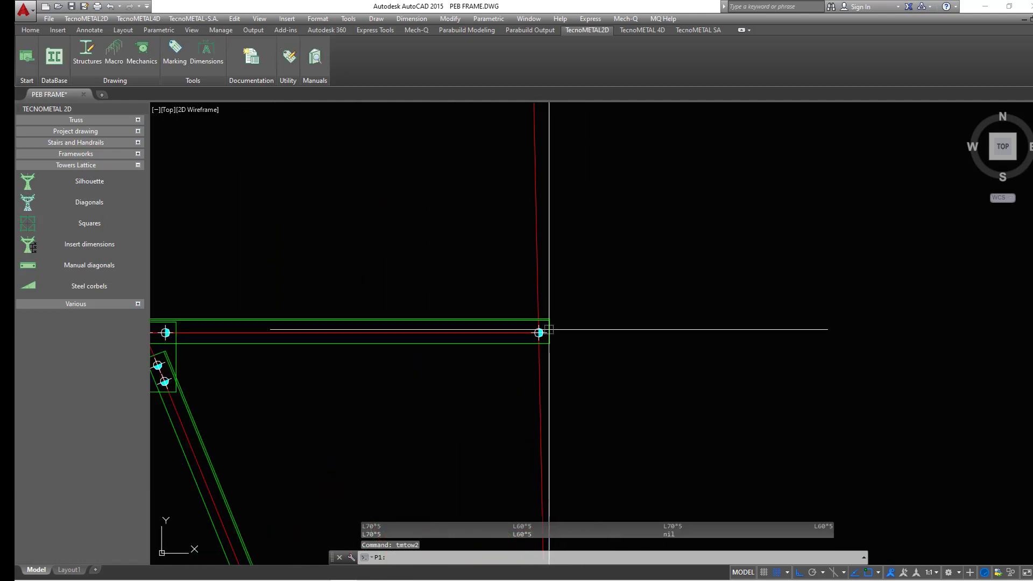
left_click(488, 357)
scroll(549, 365, "down", 4)
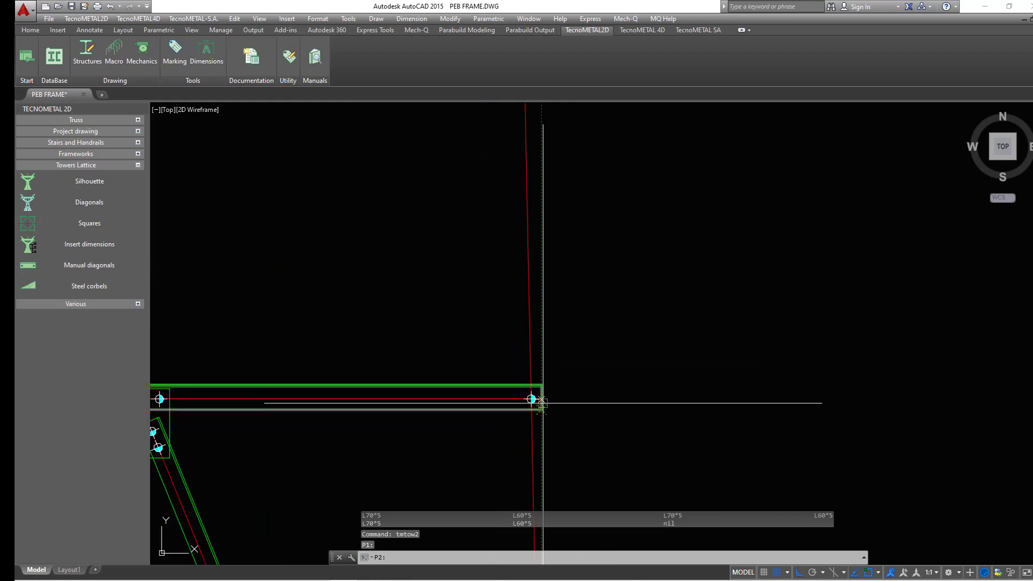
scroll(546, 242, "down", 4)
scroll(525, 223, "up", 8)
left_click(521, 217)
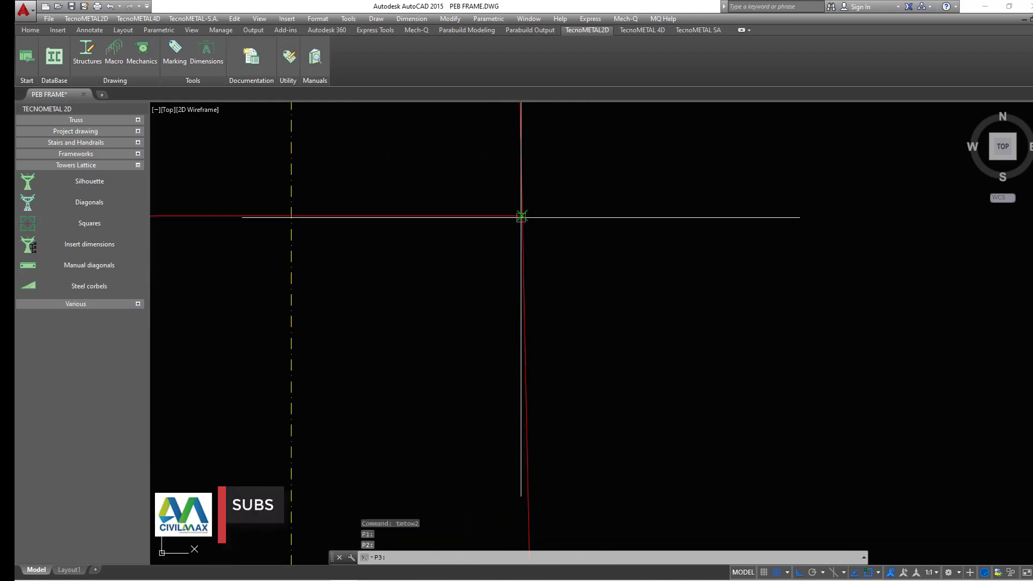
Pick P3 where the left leg meets the next silhouette line and P4 at the outer left bolt centre of the fifth panel's top horizontal.
scroll(494, 233, "down", 8)
scroll(511, 232, "up", 8)
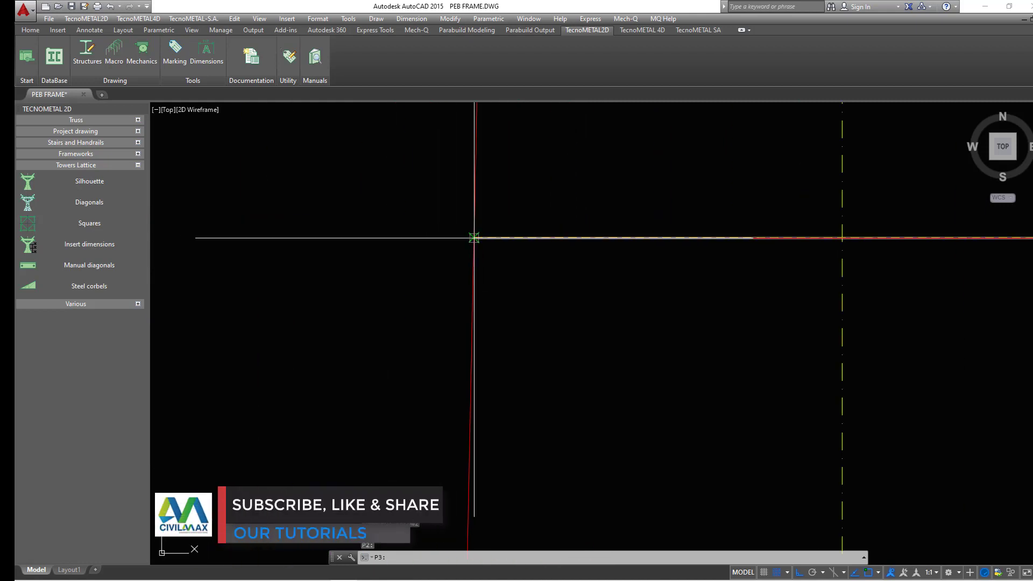
left_click(473, 237)
scroll(479, 220, "down", 6)
scroll(478, 481, "up", 9)
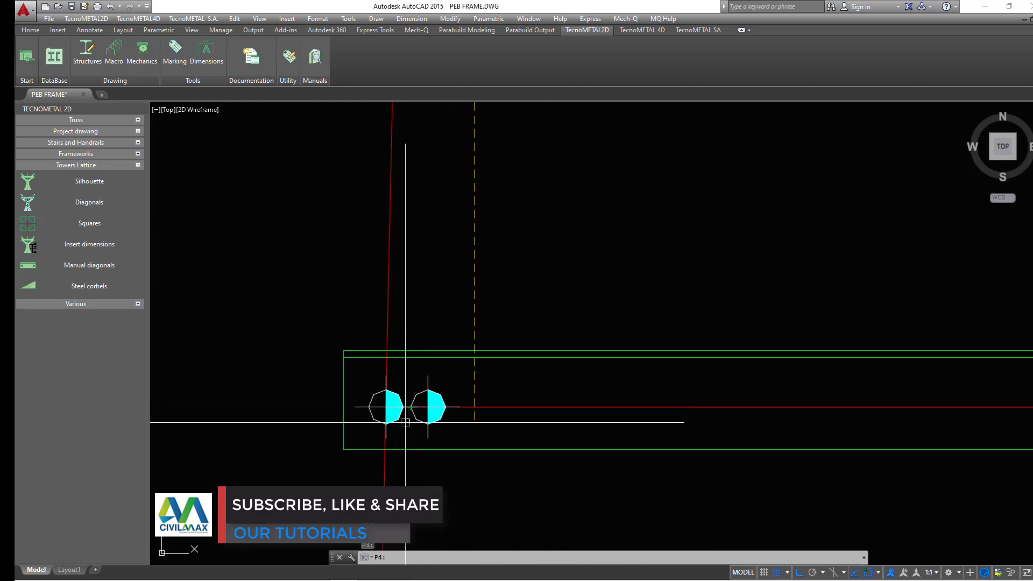
left_click(386, 408)
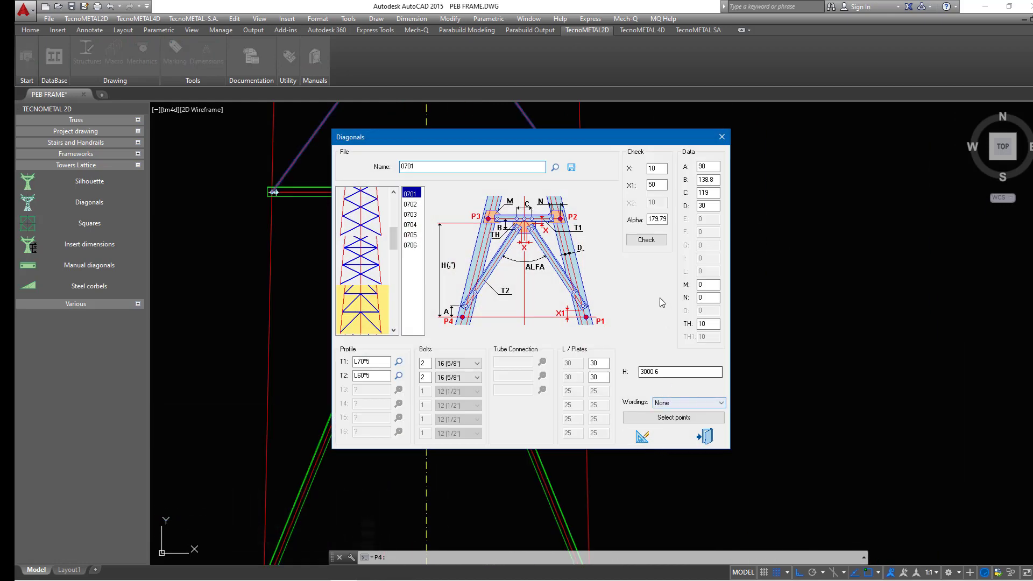
Check the 0701 geometry for the sixth panel and draw its bracing with profiles L70*5 and L60*5, without wordings.
left_click(640, 241)
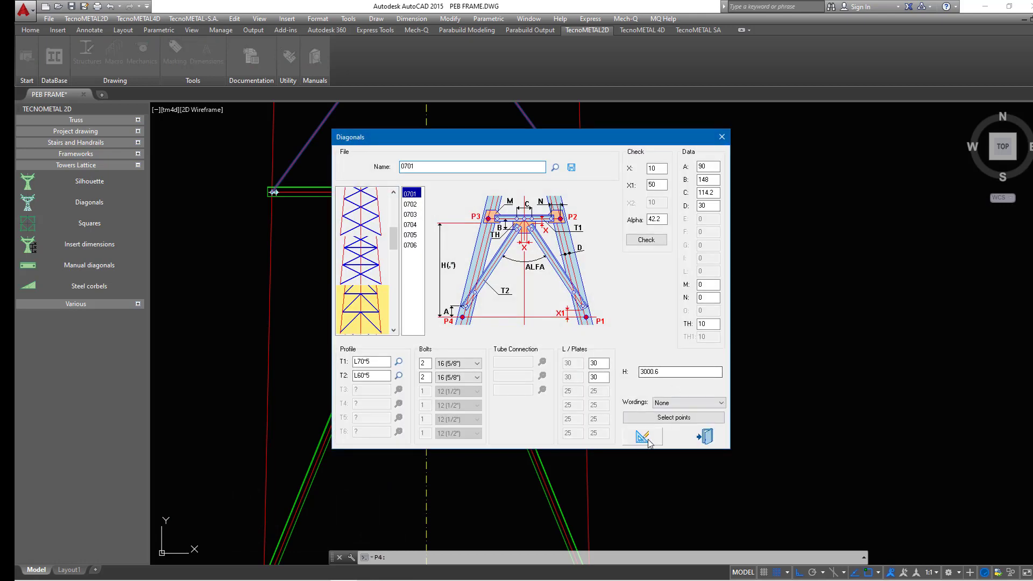
left_click(644, 437)
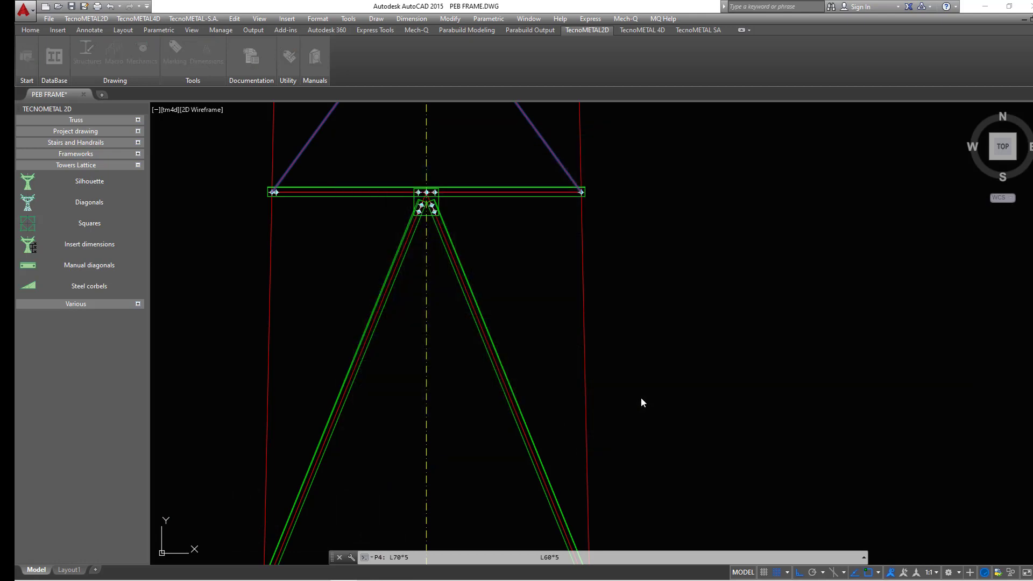
left_click(722, 137)
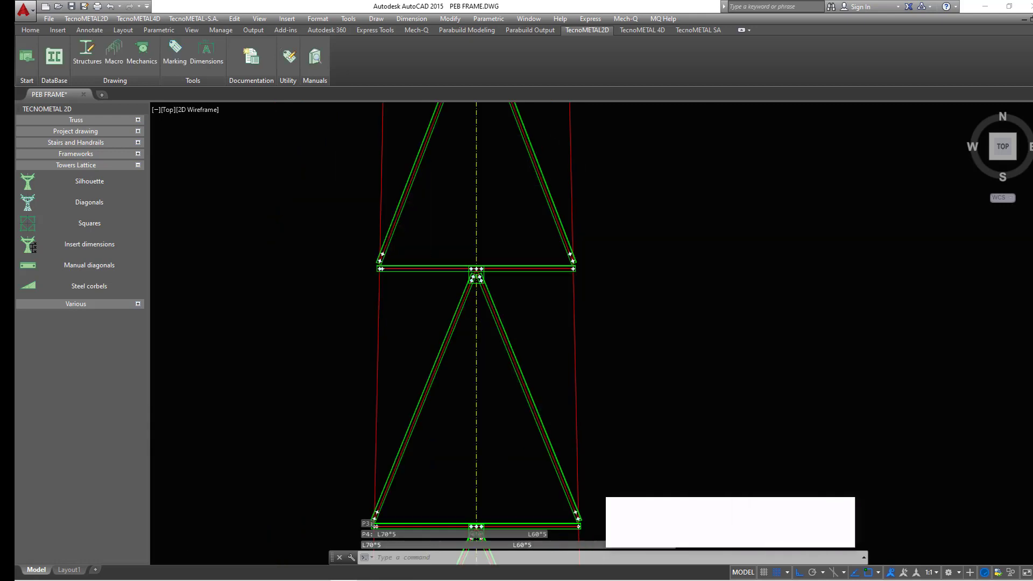
Start point selection for the seventh panel's diagonals and pick P1 at the outer right bolt centre of the sixth panel's top horizontal.
scroll(570, 369, "down", 5)
scroll(544, 330, "up", 10)
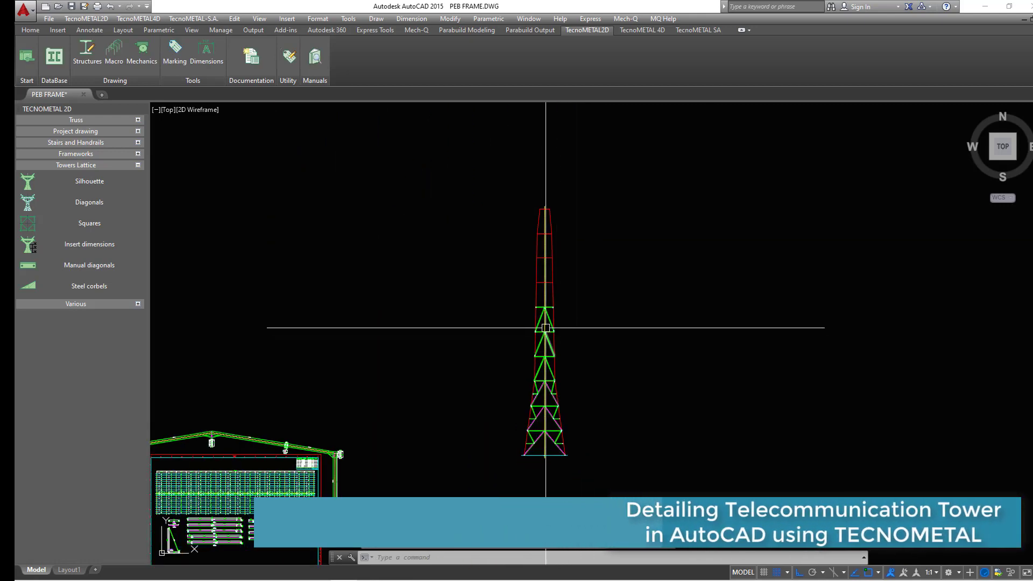
scroll(568, 286, "down", 5)
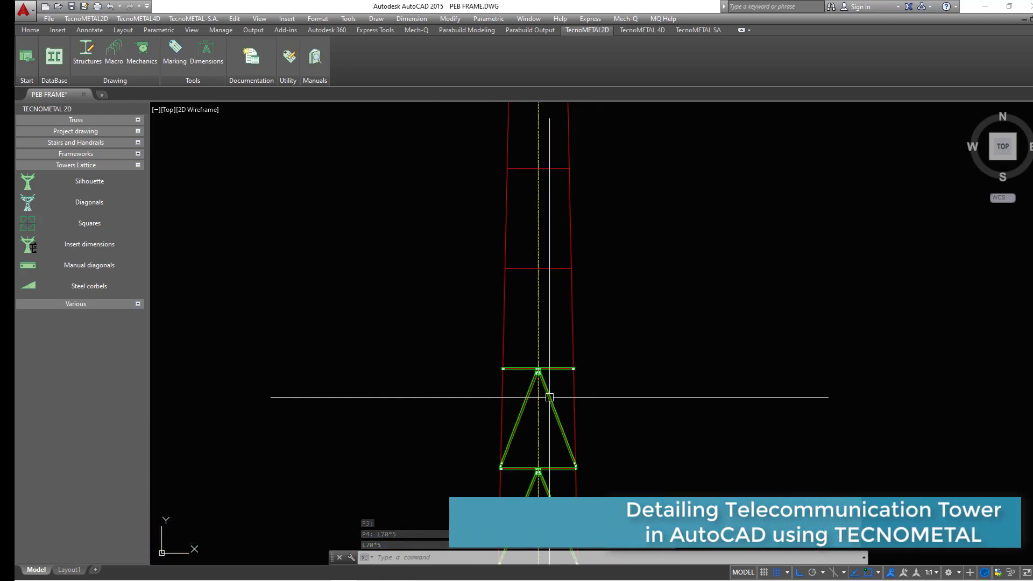
scroll(560, 388, "up", 5)
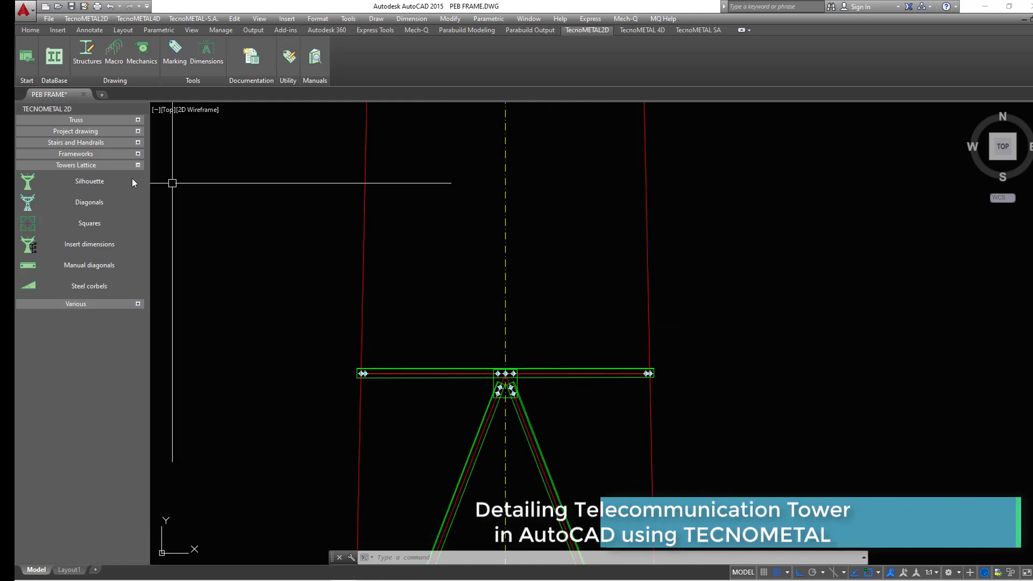
left_click(91, 205)
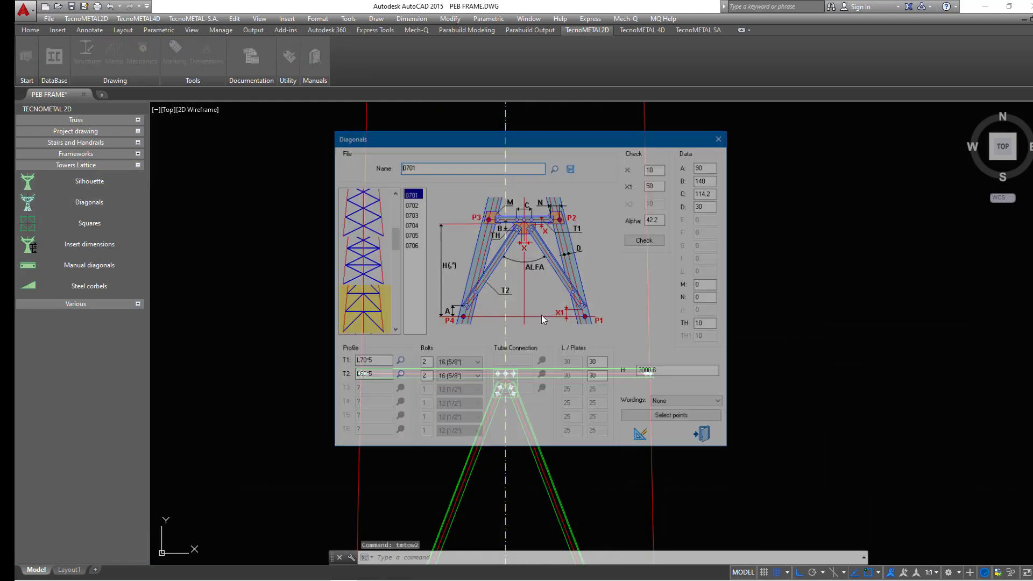
left_click(674, 417)
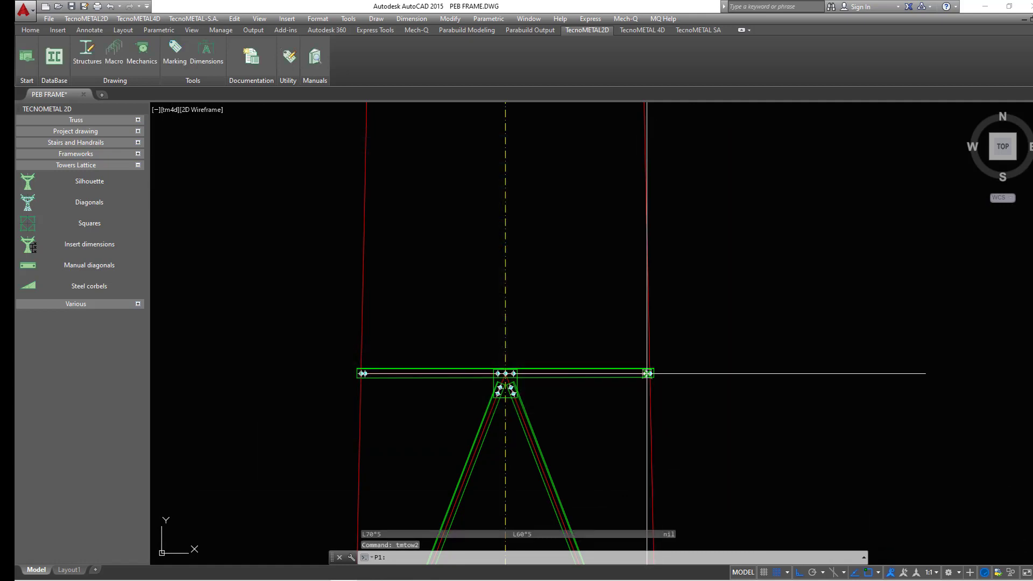
scroll(861, 406, "up", 6)
left_click(860, 406)
scroll(861, 405, "down", 12)
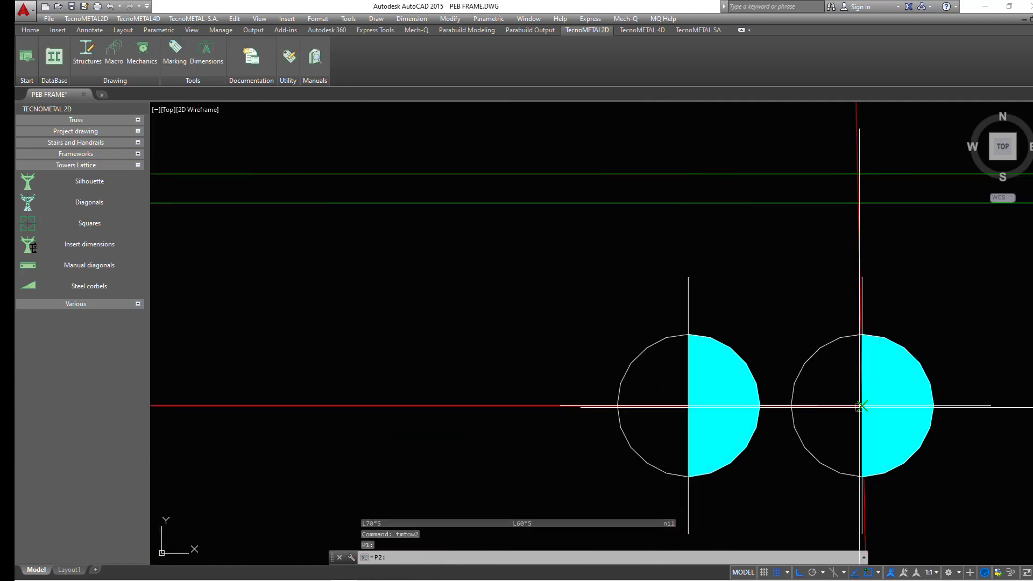
Pick P2 and P3 where the right and left legs meet the next silhouette line, and P4 at the sixth panel's outer left bolt centre.
scroll(694, 280, "up", 4)
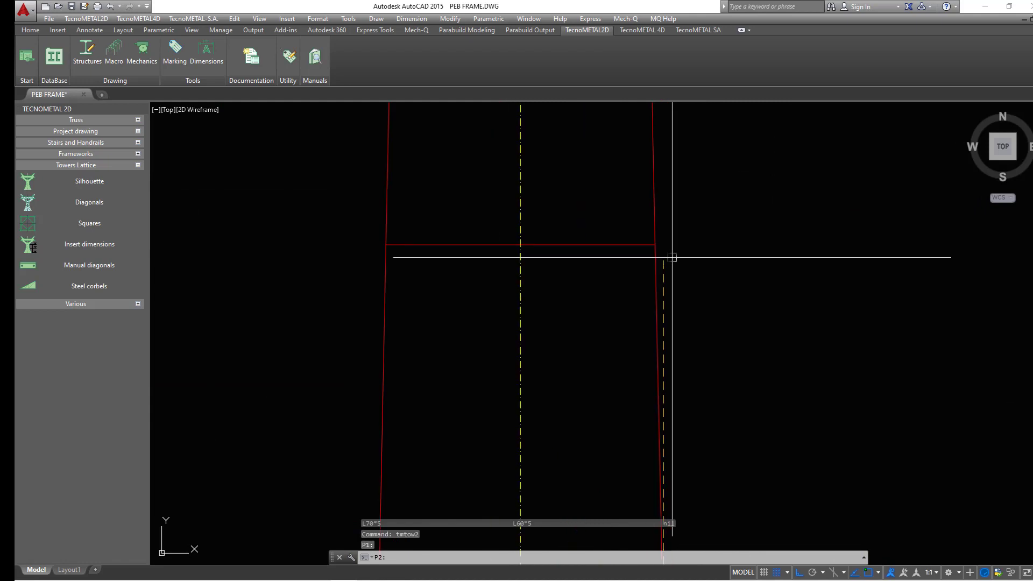
left_click(657, 243)
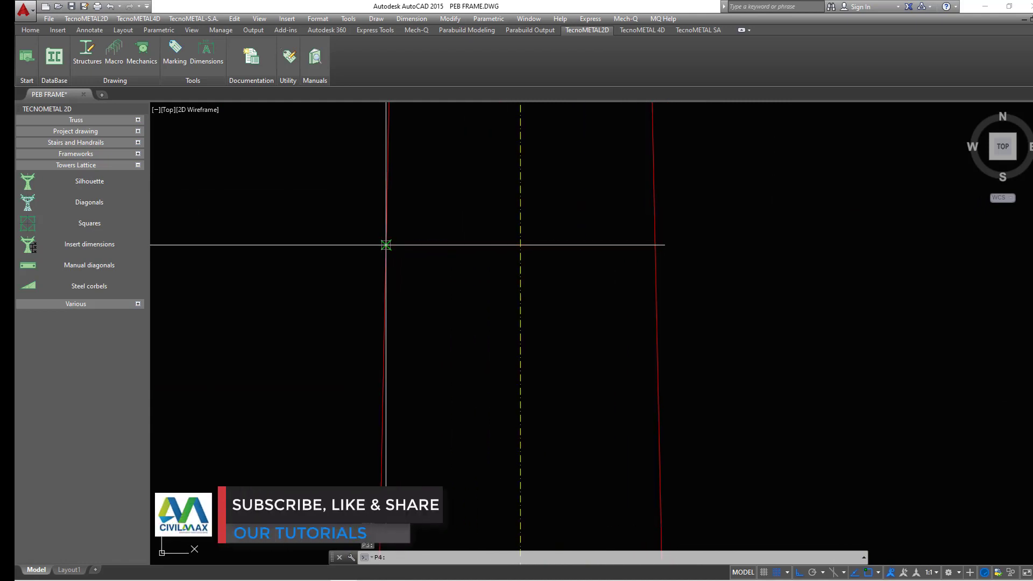
scroll(398, 269, "down", 5)
scroll(415, 311, "up", 8)
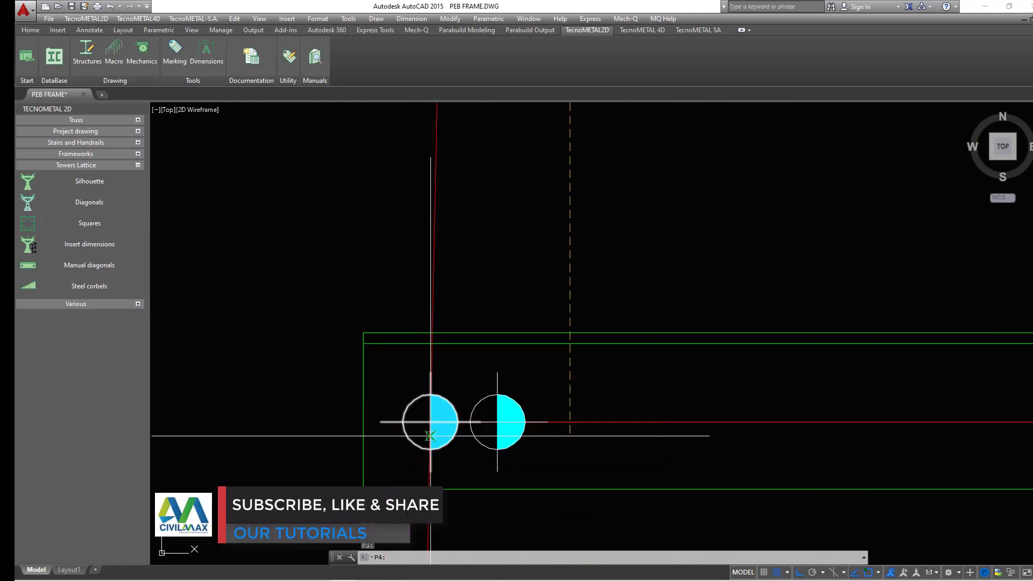
left_click(430, 421)
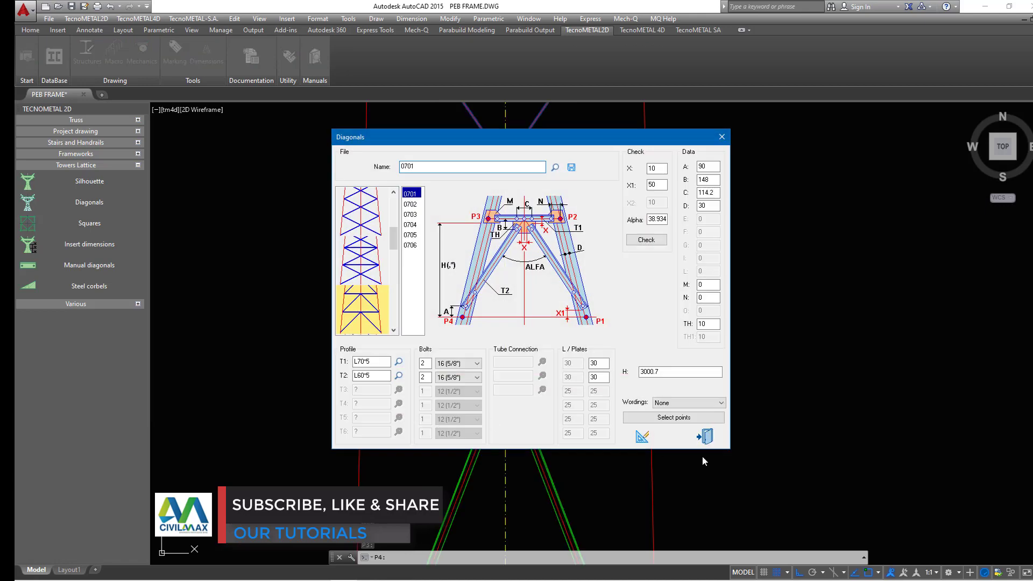
Check the 0701 geometry for the seventh panel and draw its bracing with profiles L70*5 and L60*5, without wordings.
left_click(647, 239)
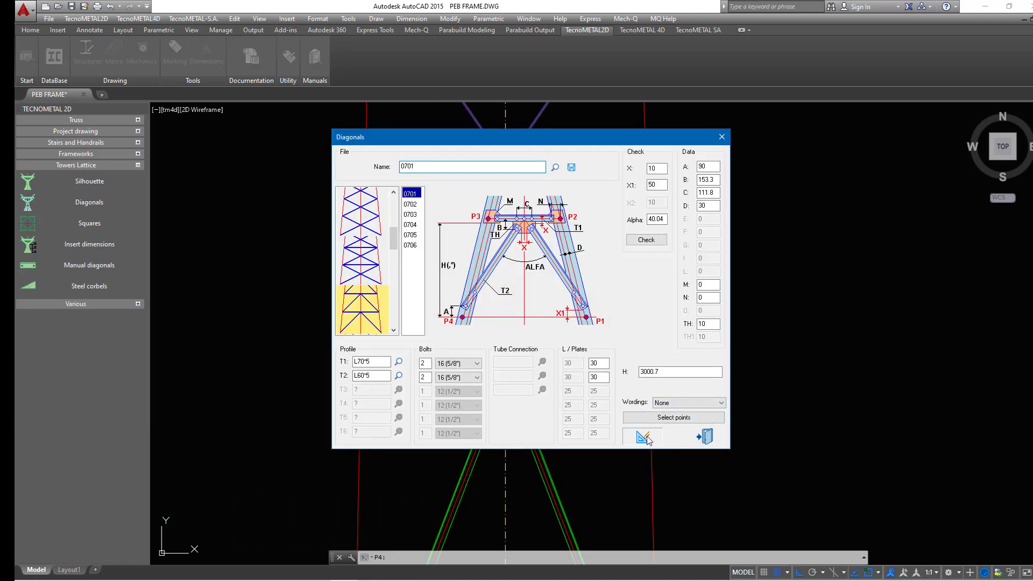
left_click(644, 437)
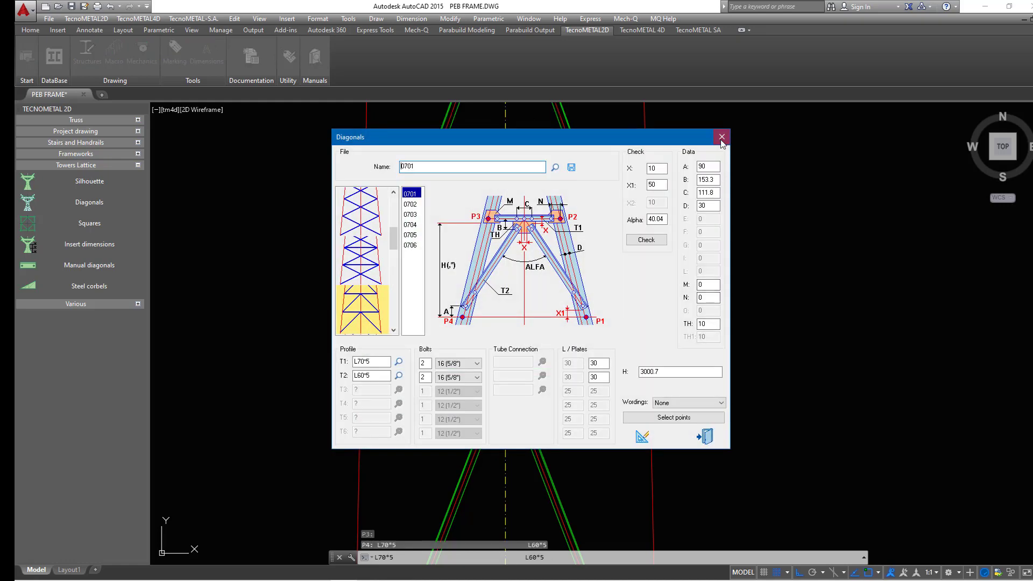
left_click(722, 138)
Start point selection for the eighth panel's diagonals and pick P1 at the outer right bolt centre of the seventh panel's top horizontal.
scroll(510, 347, "down", 6)
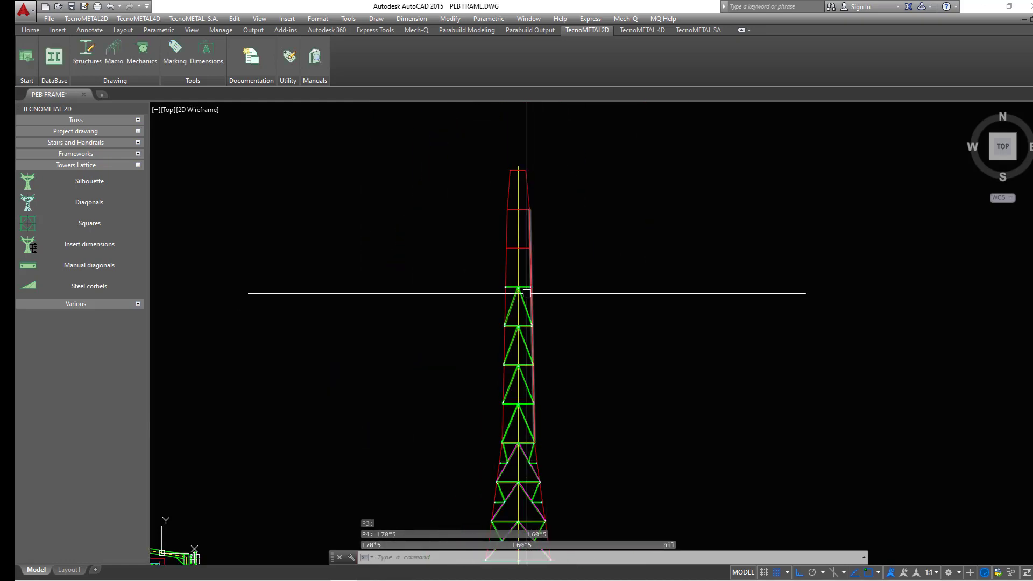
scroll(540, 382, "up", 5)
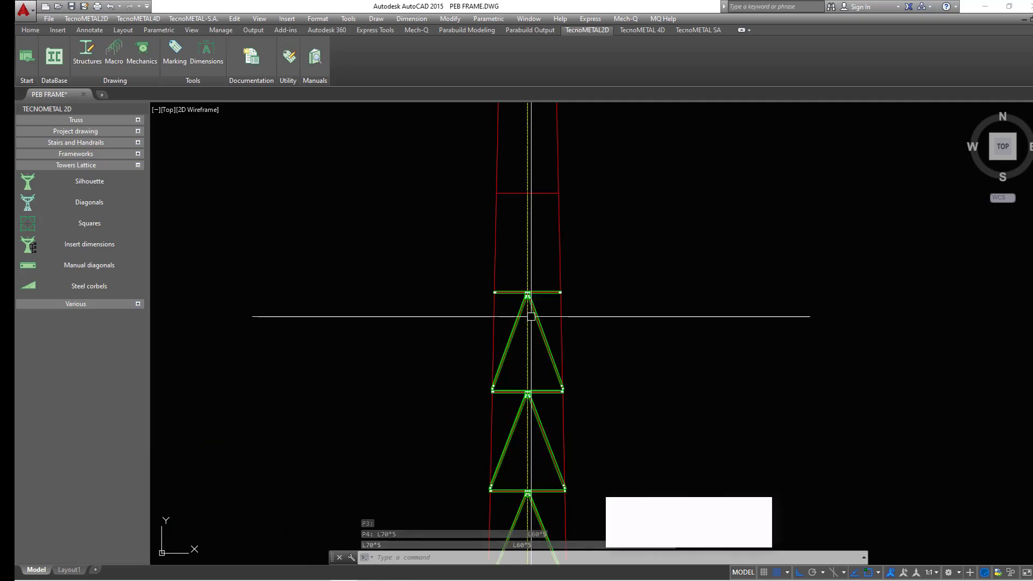
scroll(552, 288, "up", 2)
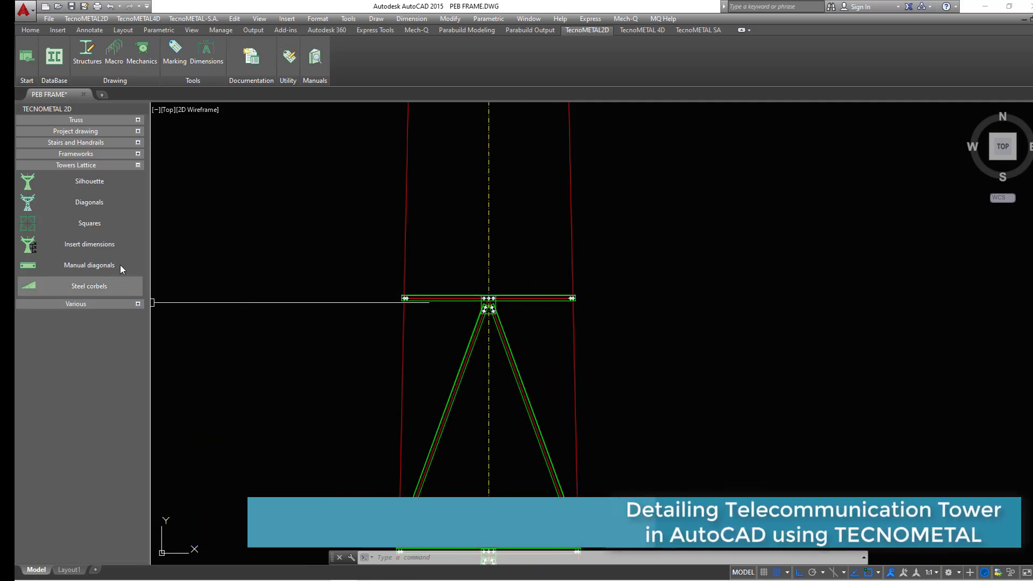
left_click(89, 202)
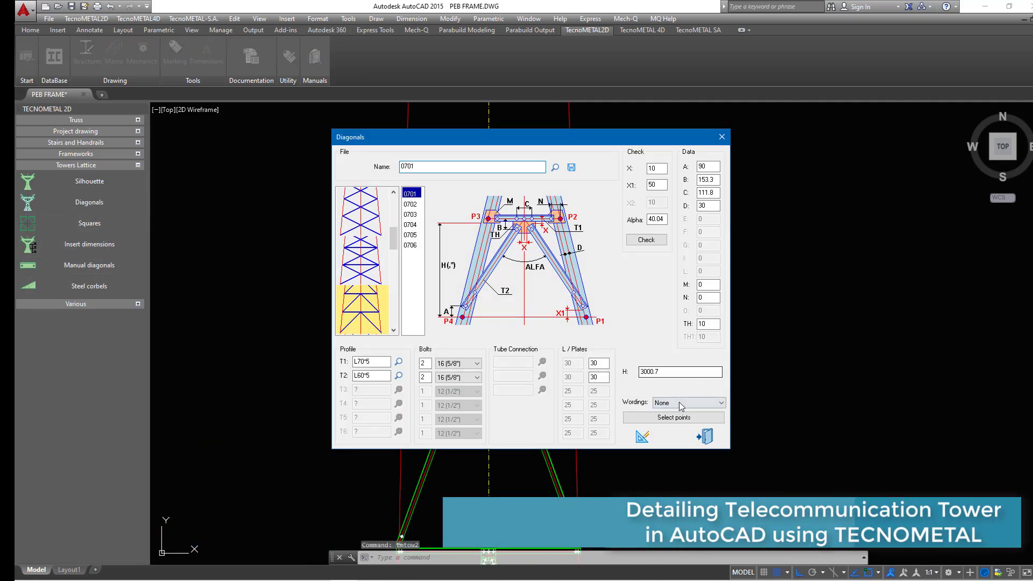
left_click_drag(531, 142, 852, 222)
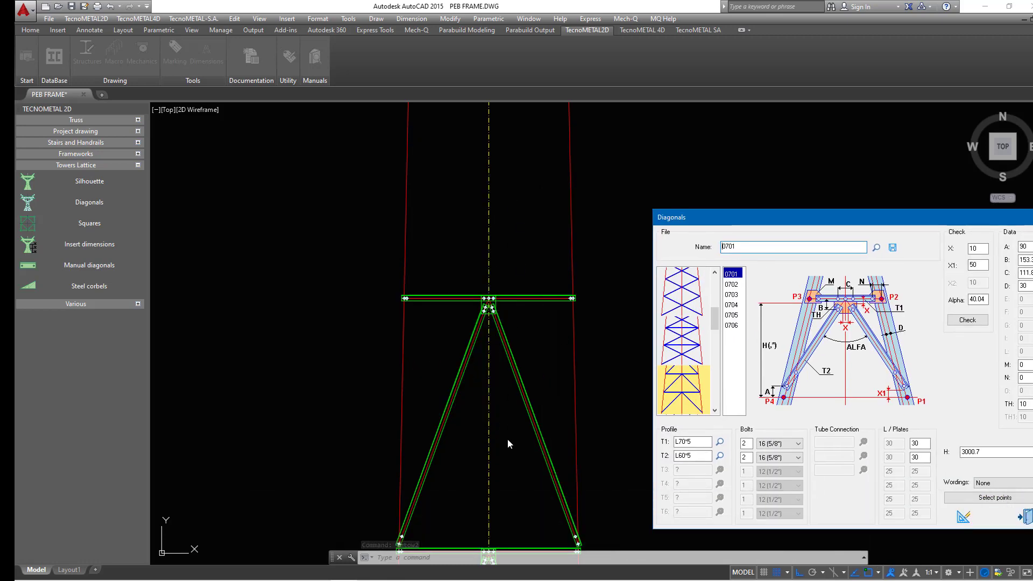
left_click_drag(809, 217, 646, 181)
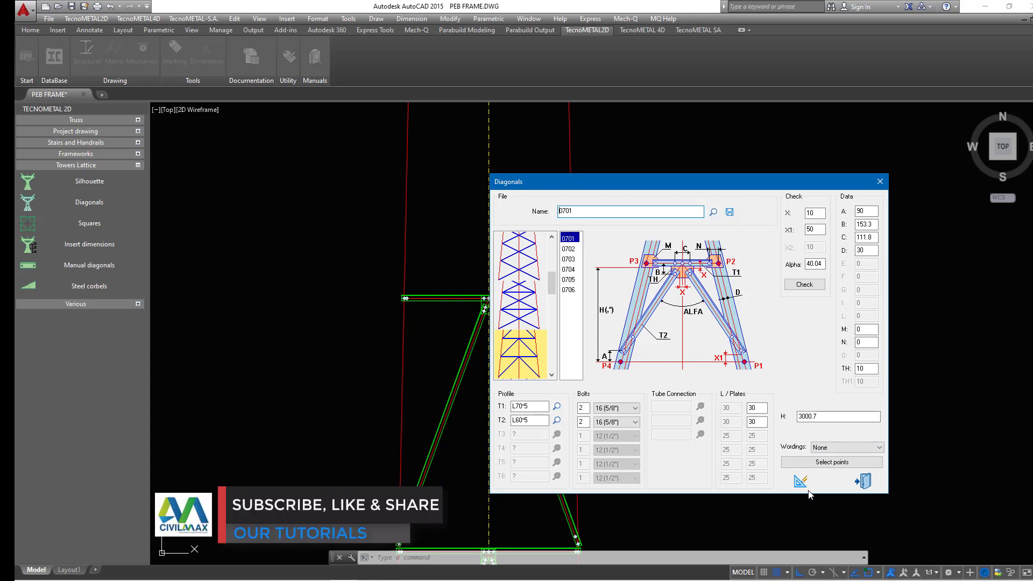
left_click(827, 462)
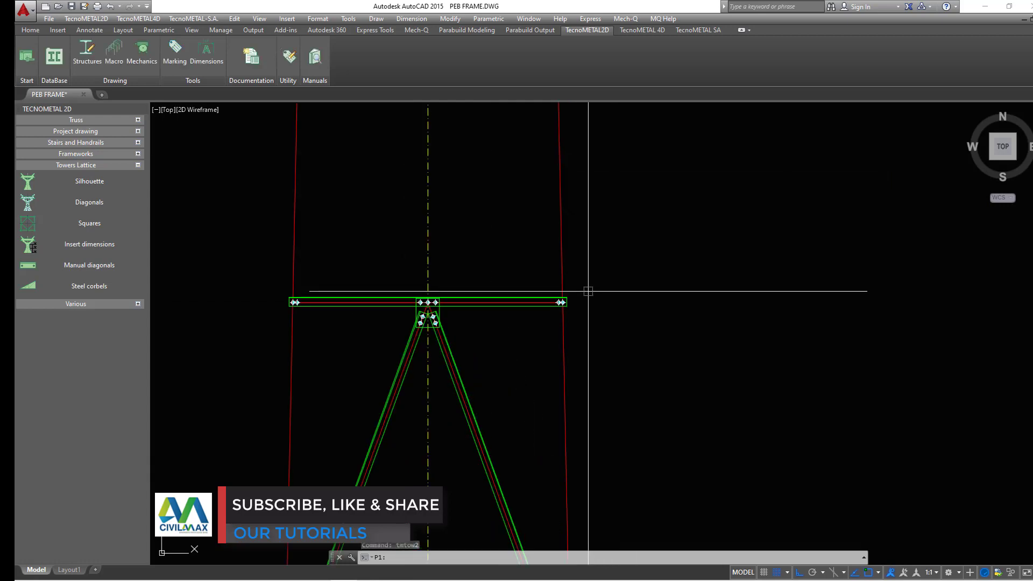
scroll(529, 357, "up", 6)
left_click(524, 386)
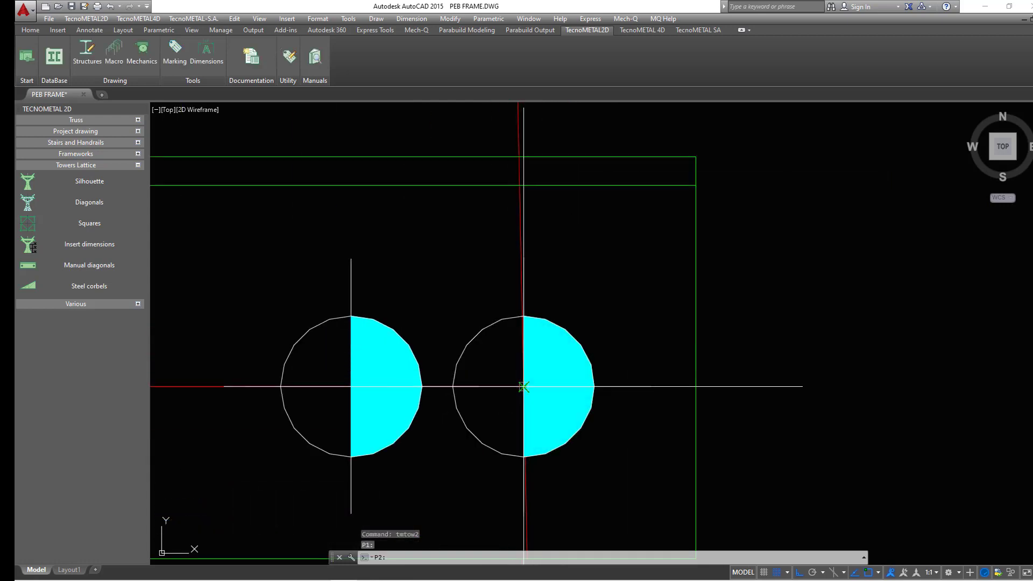
Pick P2 and P3 where the right and left legs meet the next silhouette line, and P4 at the seventh panel's outer left bolt centre.
scroll(562, 422, "down", 5)
scroll(587, 395, "up", 3)
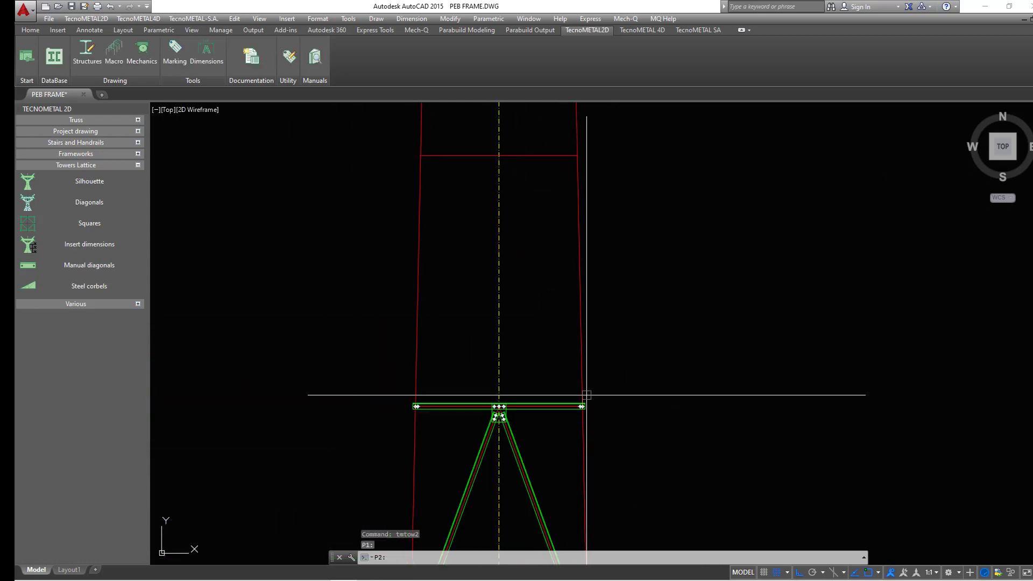
left_click(577, 155)
scroll(416, 401, "up", 5)
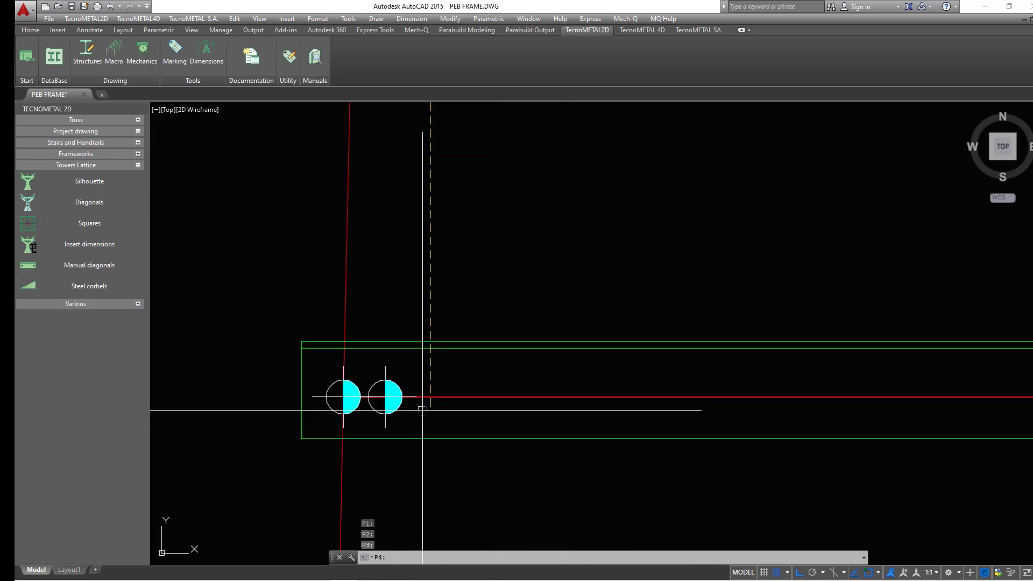
left_click(343, 404)
left_click(386, 396)
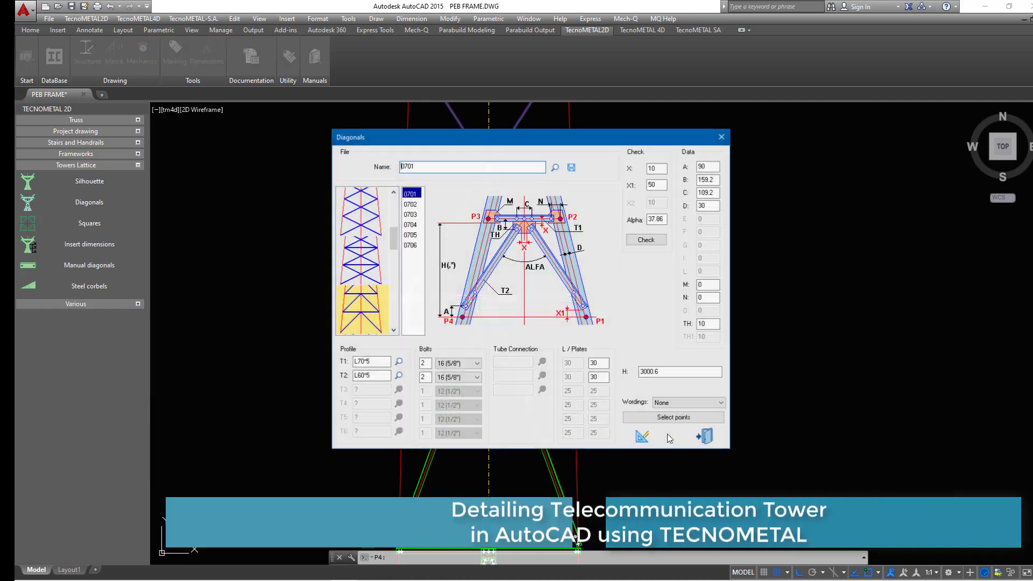
Check the 0701 geometry for the eighth panel and draw its bracing with profiles L70*5 and L60*5, without wordings.
left_click(642, 437)
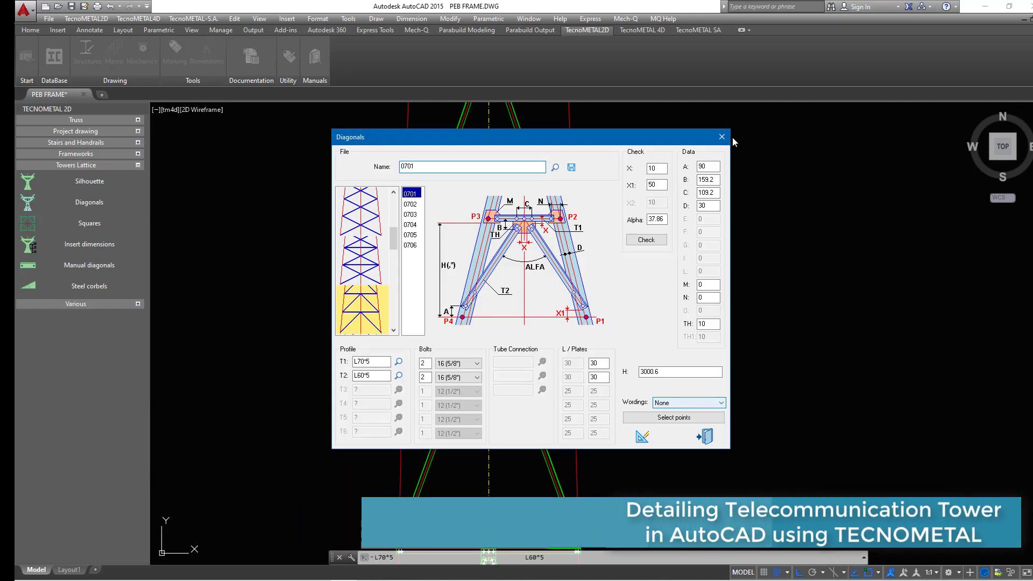
left_click(721, 138)
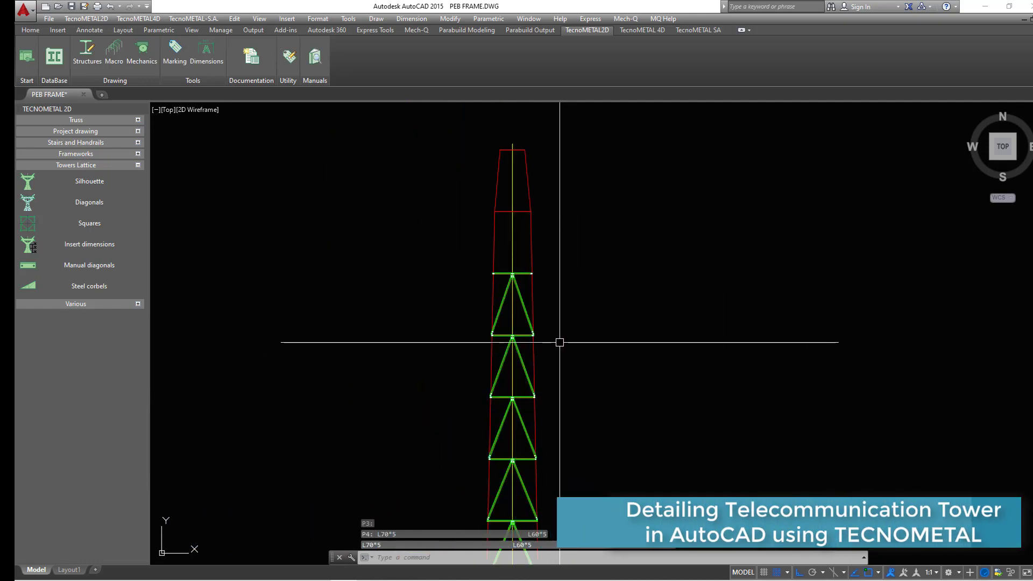
scroll(538, 334, "up", 2)
scroll(540, 376, "down", 3)
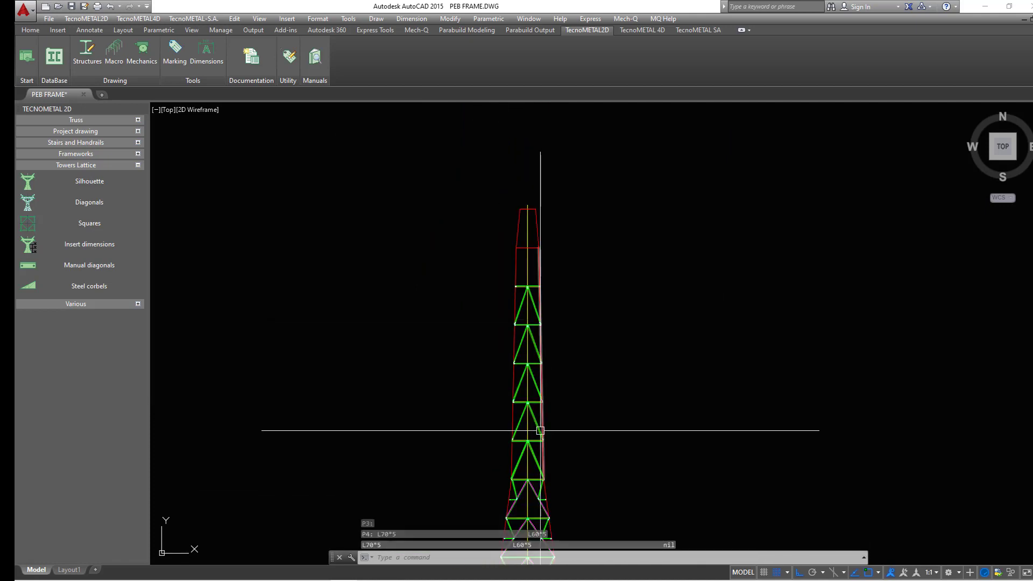
scroll(536, 339, "down", 1)
Start point selection for the ninth panel's diagonals and pick P1 at the outer right bolt centre of the eighth panel's top horizontal.
scroll(531, 341, "up", 6)
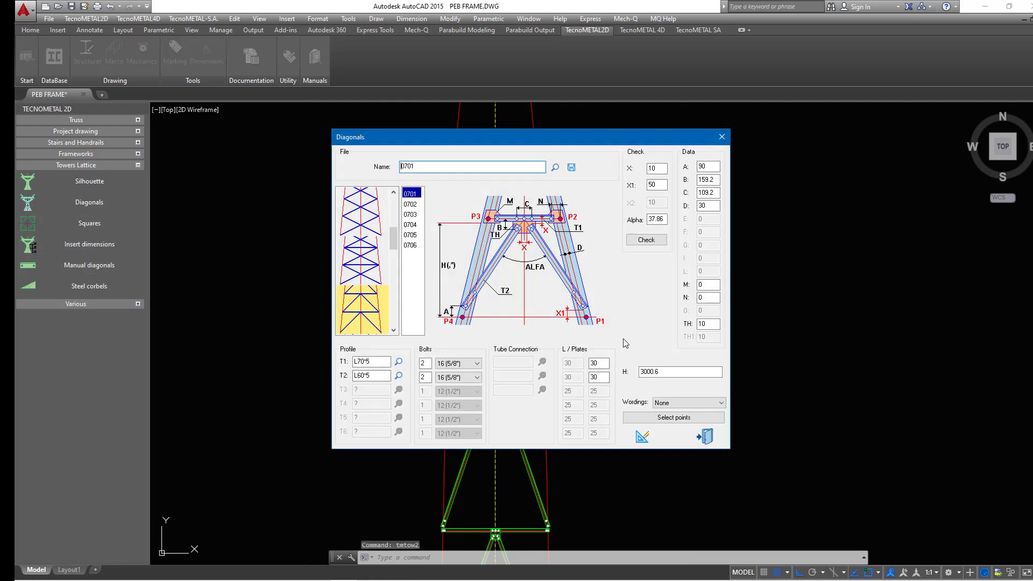
left_click(661, 418)
scroll(565, 376, "up", 15)
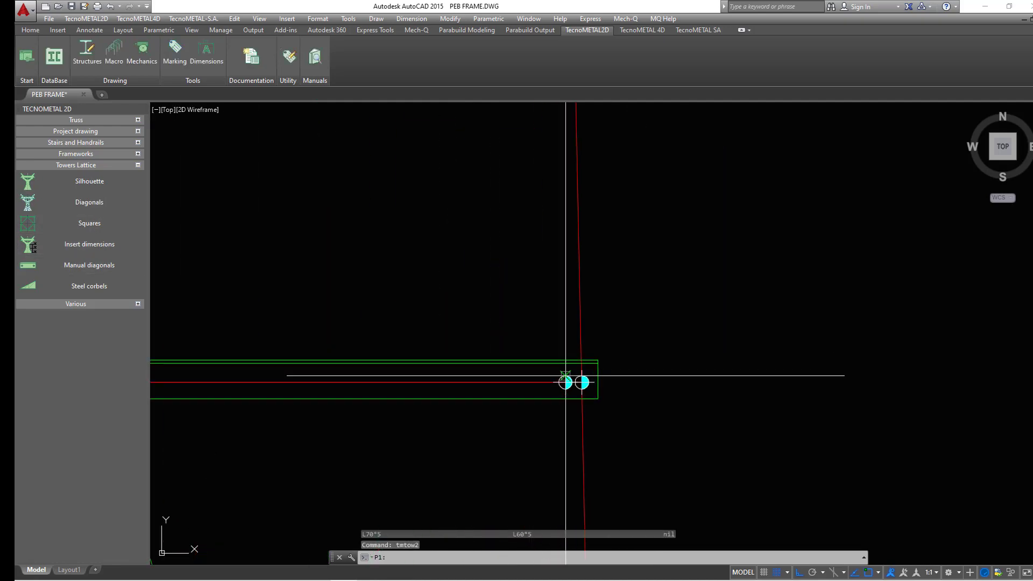
left_click(680, 442)
Pick P2 and P3 at the leg ends of the silhouette line below the tapered top, and P4 at the eighth panel's outer left bolt centre.
scroll(657, 438, "down", 5)
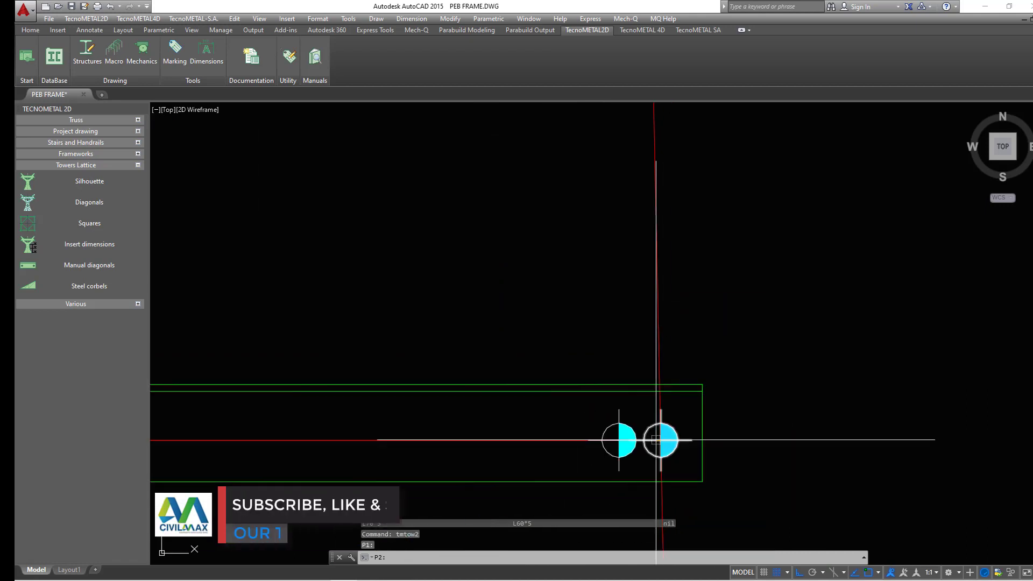
scroll(657, 433, "up", 8)
left_click(653, 237)
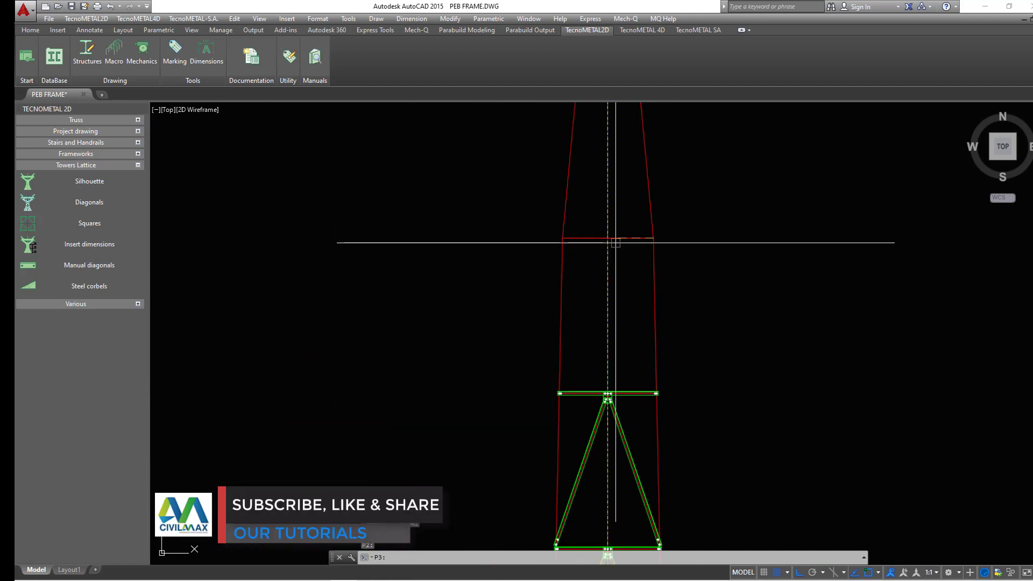
left_click(561, 238)
scroll(562, 396, "up", 4)
scroll(562, 396, "up", 6)
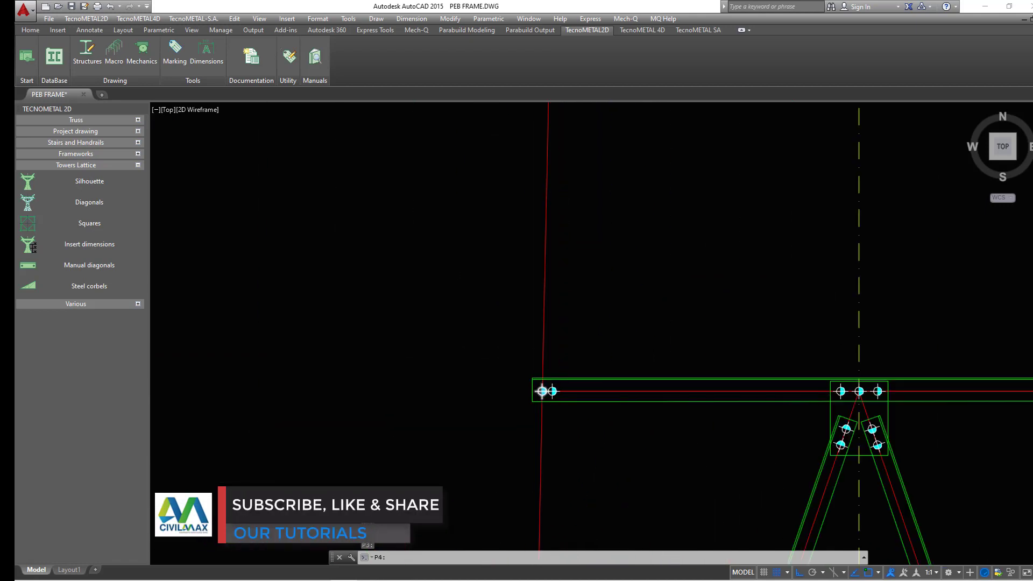
left_click(584, 364)
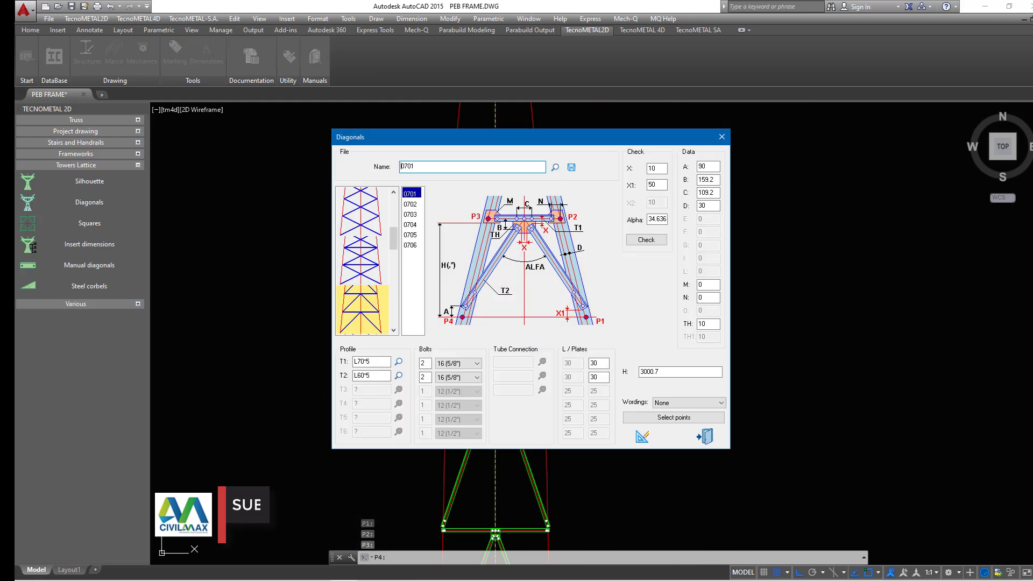
Check the 0701 geometry for the ninth panel and draw its bracing with profiles L70*5 and L60*5, without wordings.
left_click(645, 240)
left_click(642, 437)
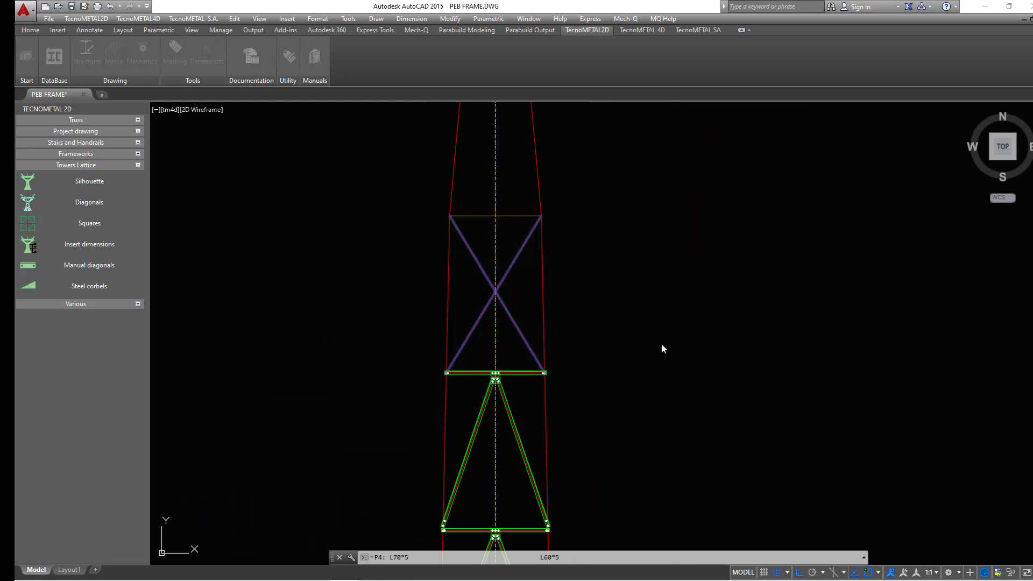
left_click(721, 137)
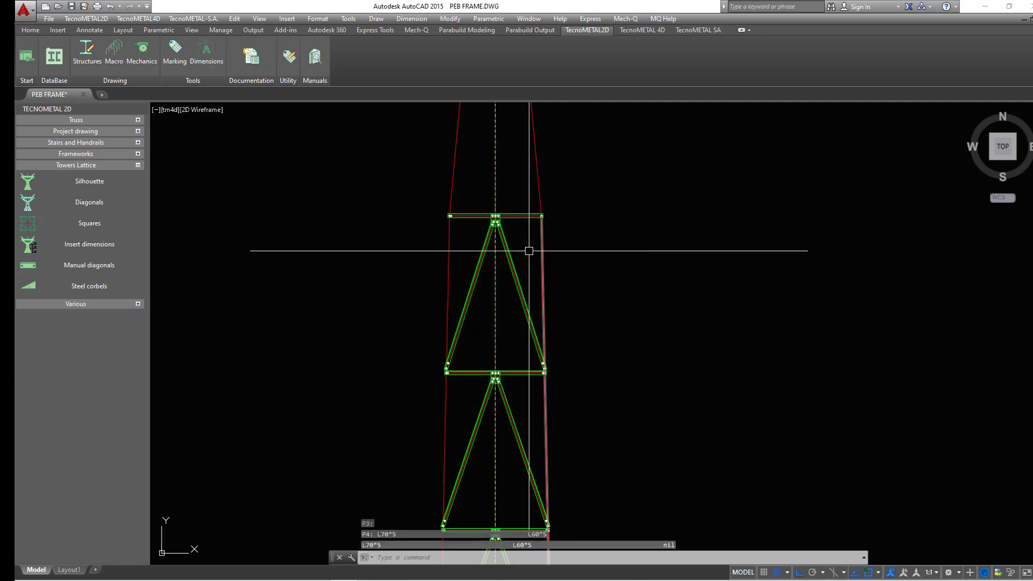
Reopen the diagonals settings for the tapered top panel, browse the bracing types and choose the cross-braced type 0501.
scroll(465, 352, "up", 5)
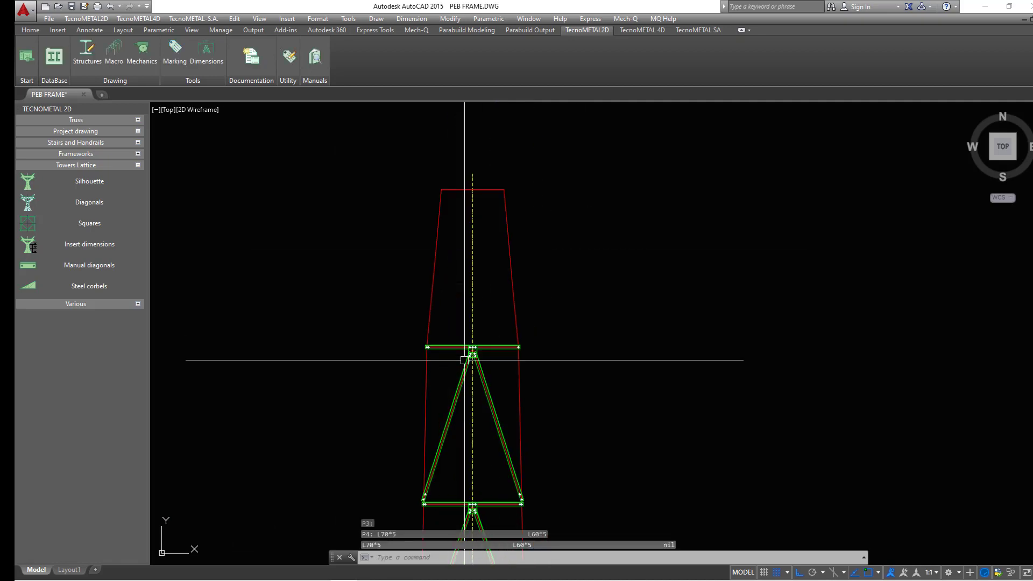
scroll(535, 272, "down", 3)
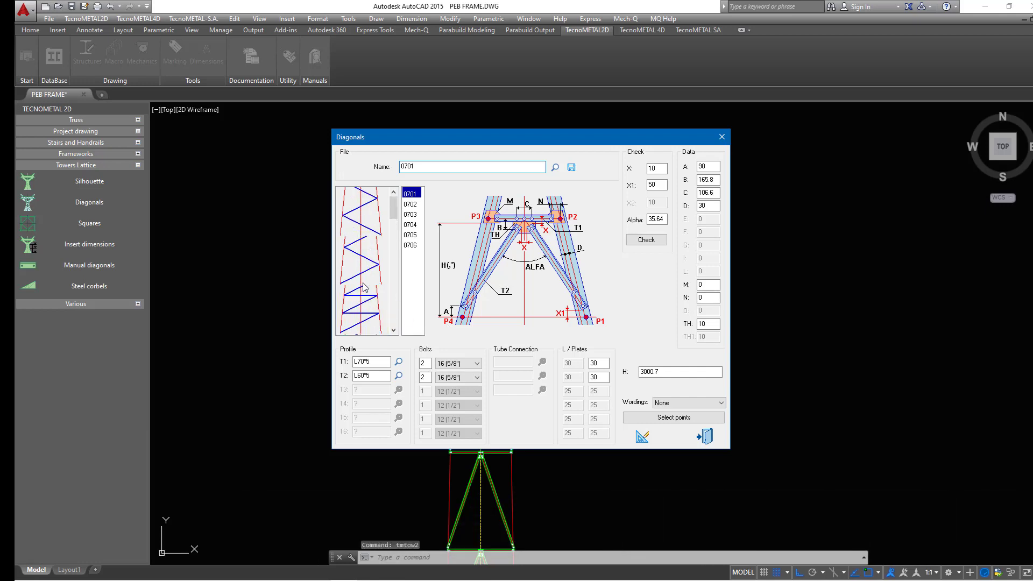
scroll(372, 287, "down", 3)
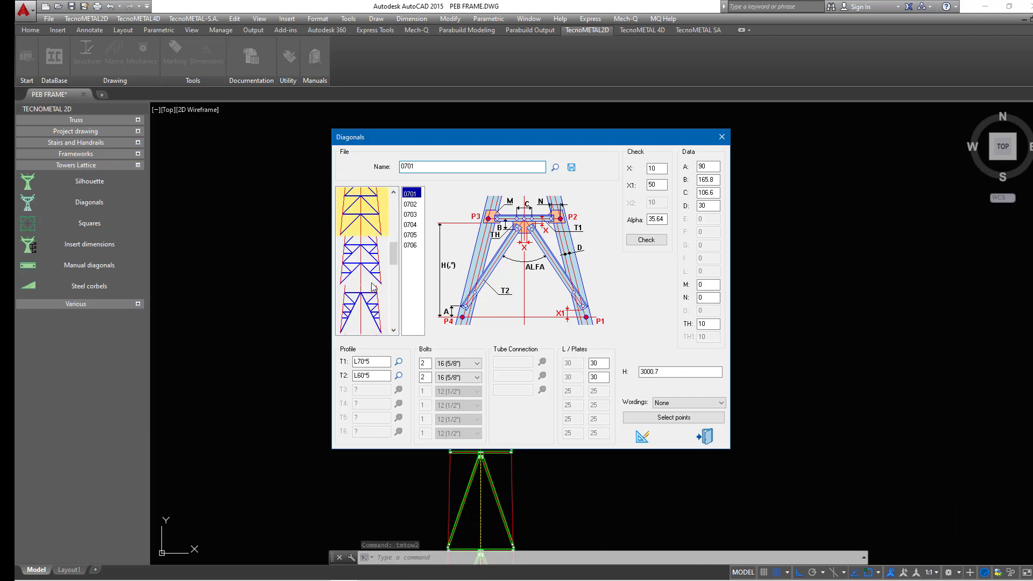
scroll(372, 287, "down", 2)
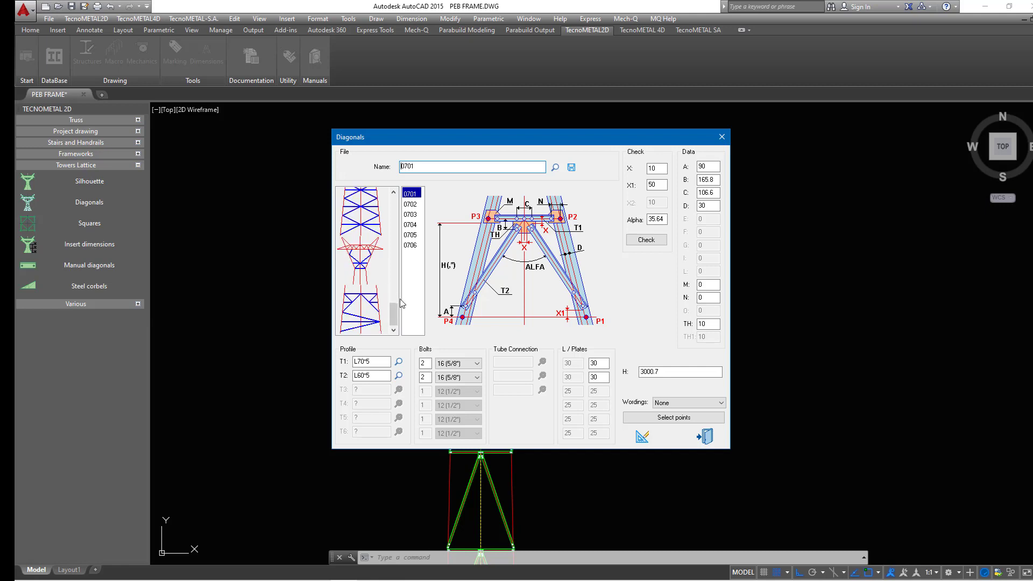
scroll(392, 297, "up", 3)
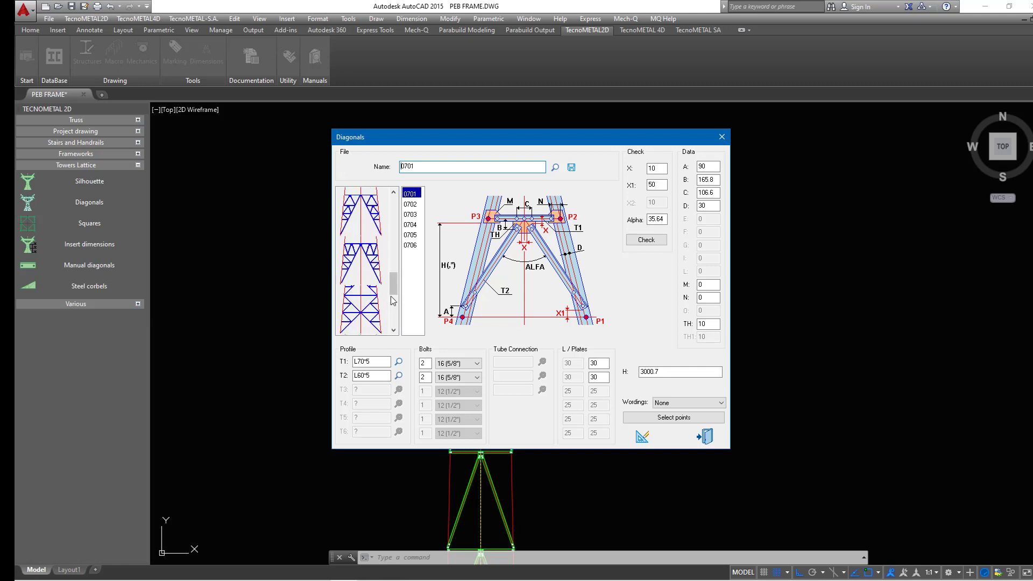
scroll(393, 301, "up", 1)
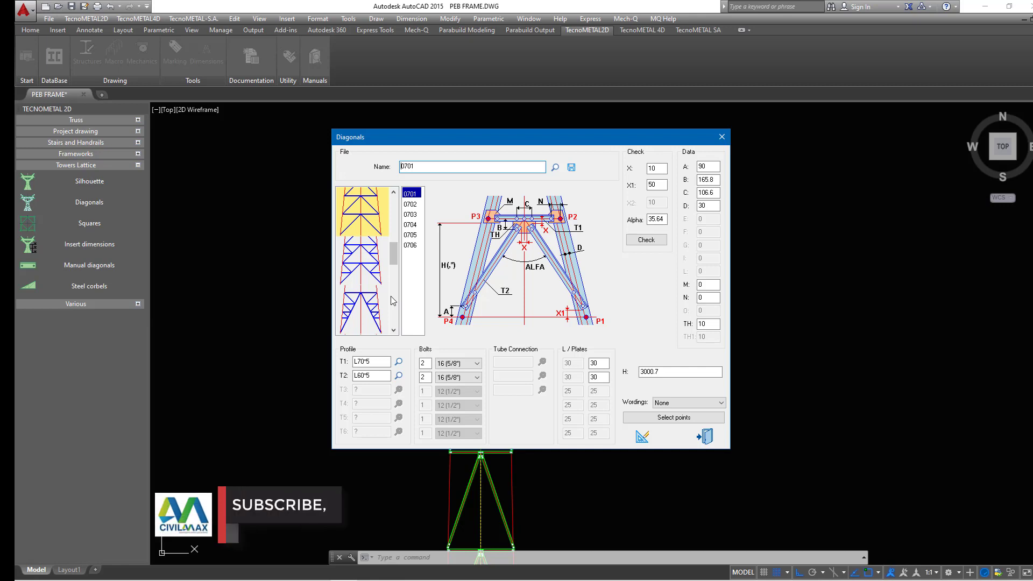
scroll(391, 296, "up", 1)
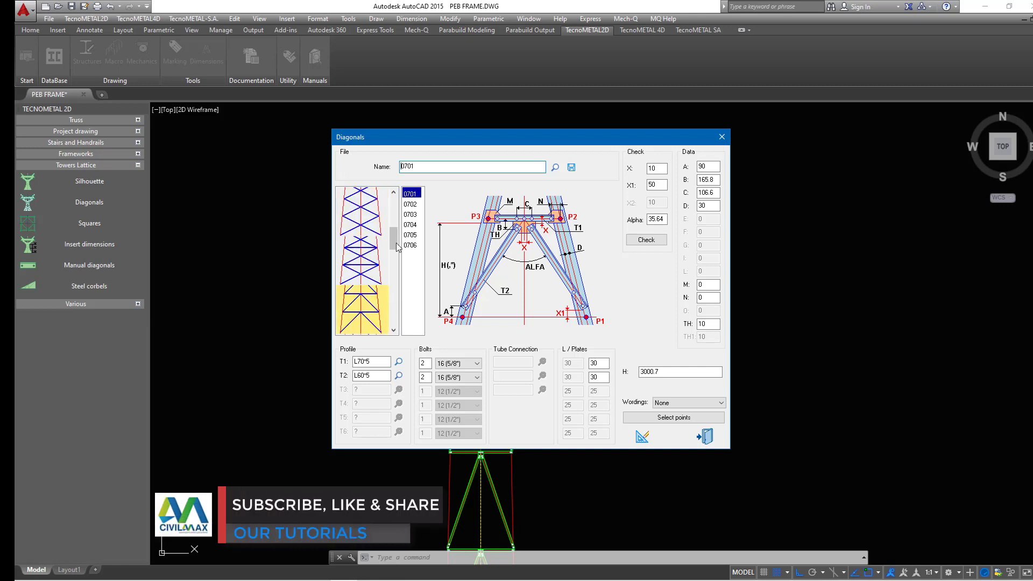
left_click(367, 221)
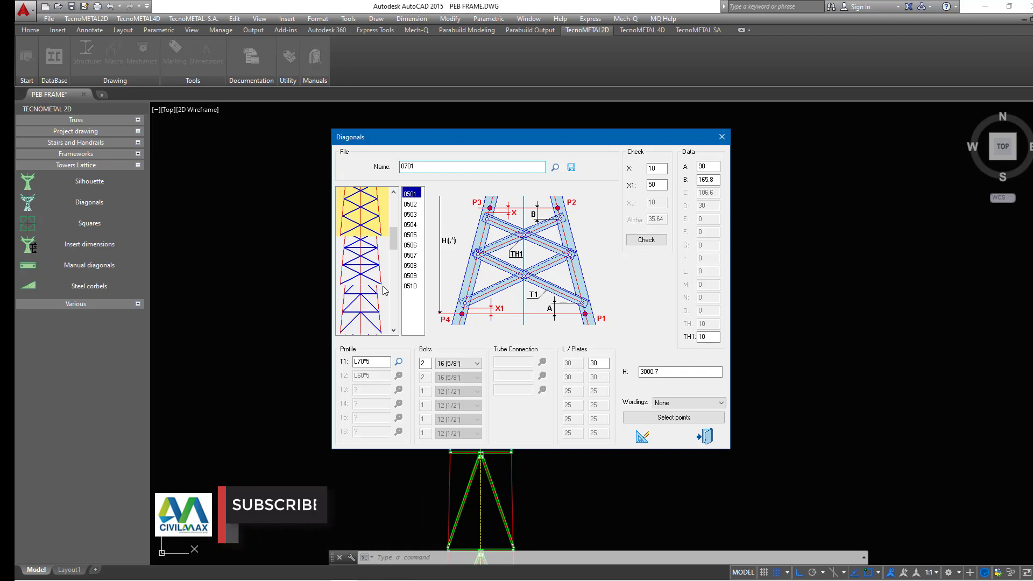
Load the stored diagonal data file 0501.tower from the TRSDB folder.
left_click(555, 167)
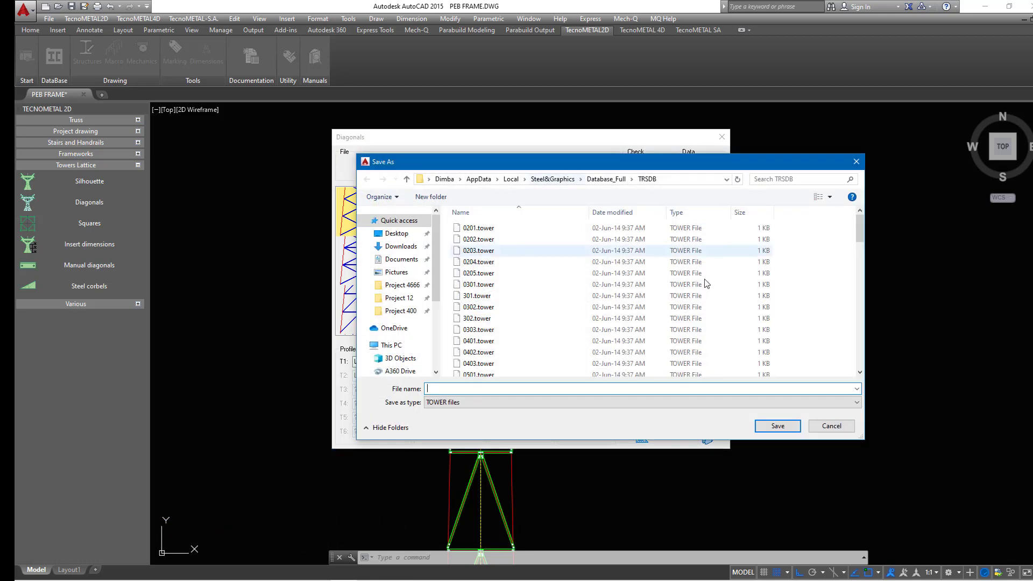
scroll(487, 293, "down", 1)
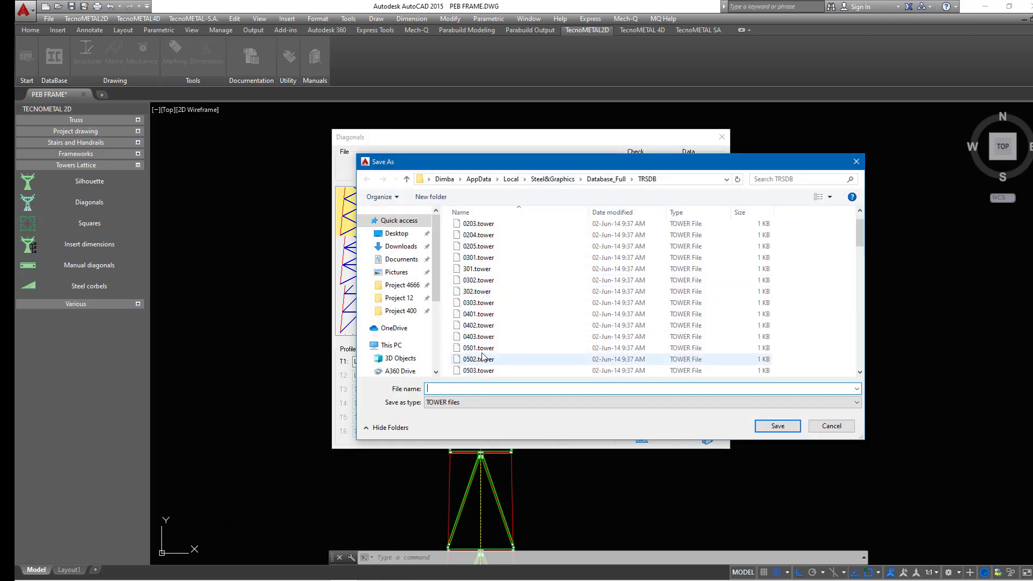
left_click(502, 348)
left_click(783, 431)
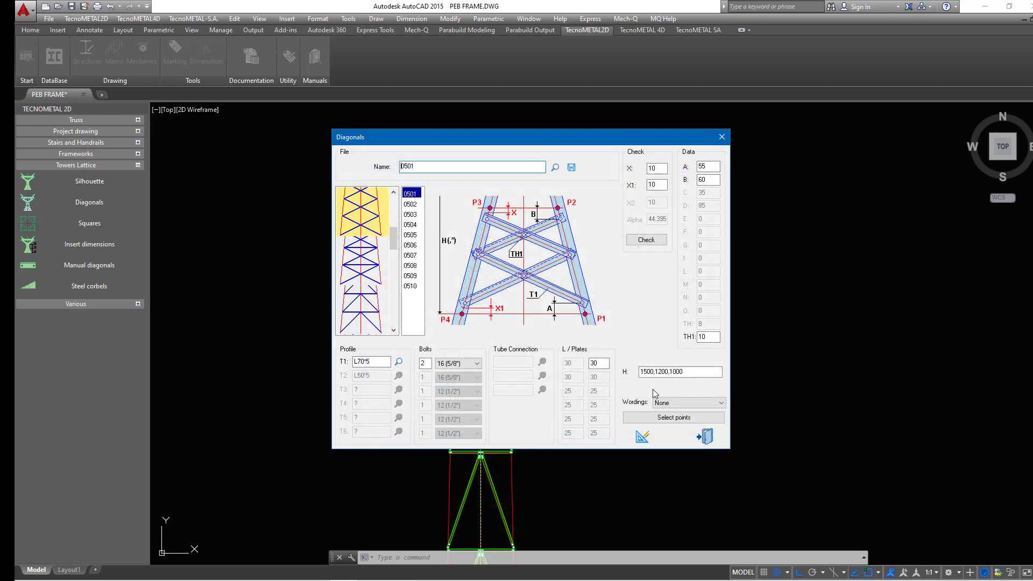
Pick the tapered top panel's corners, with P1 and P4 at the outer bolt centres of its base horizontal and P2 and P3 at the leg tops.
left_click(673, 417)
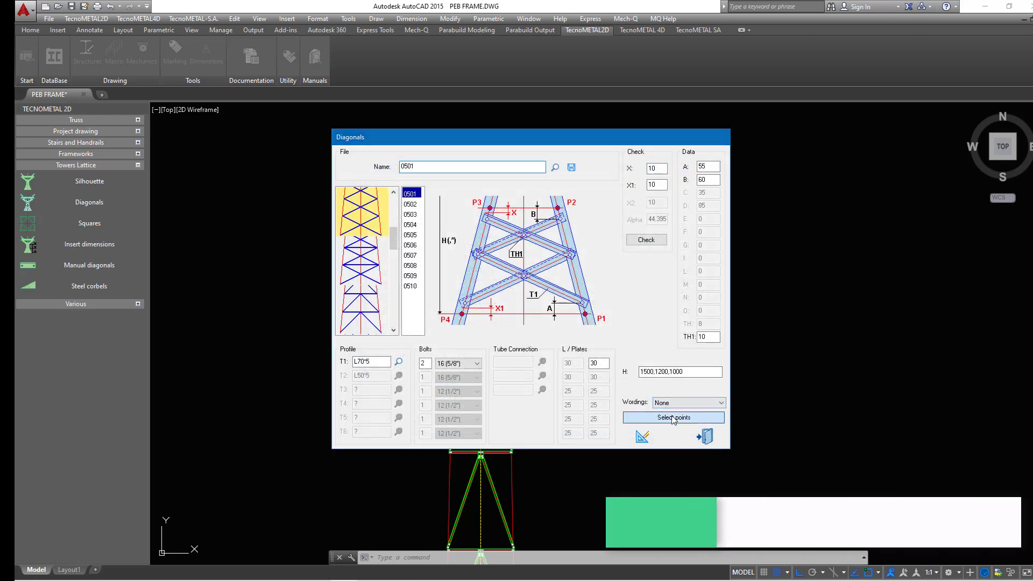
scroll(553, 319, "up", 4)
scroll(508, 356, "up", 3)
scroll(504, 361, "down", 2)
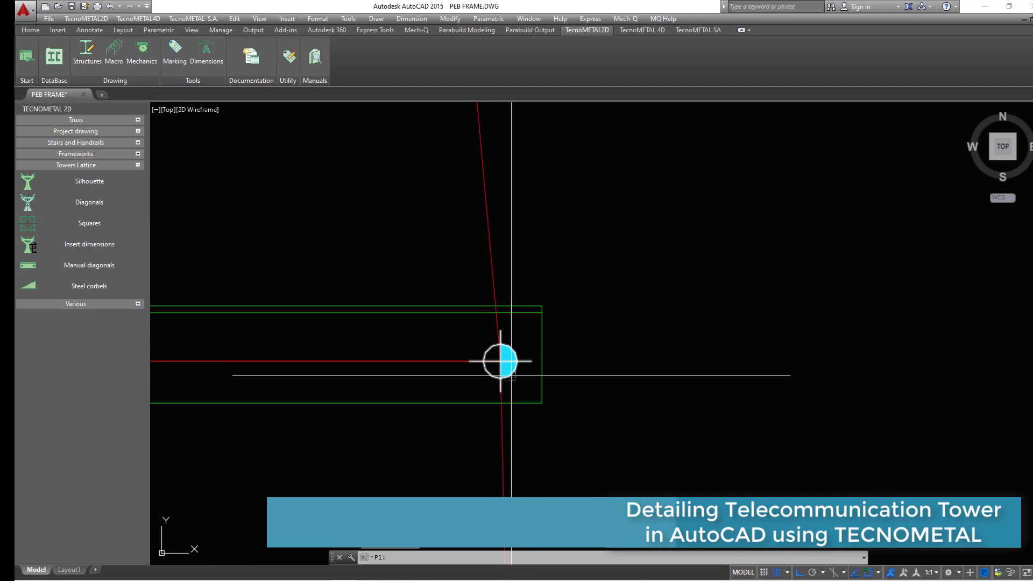
left_click(505, 361)
scroll(504, 361, "down", 1)
scroll(585, 411, "down", 8)
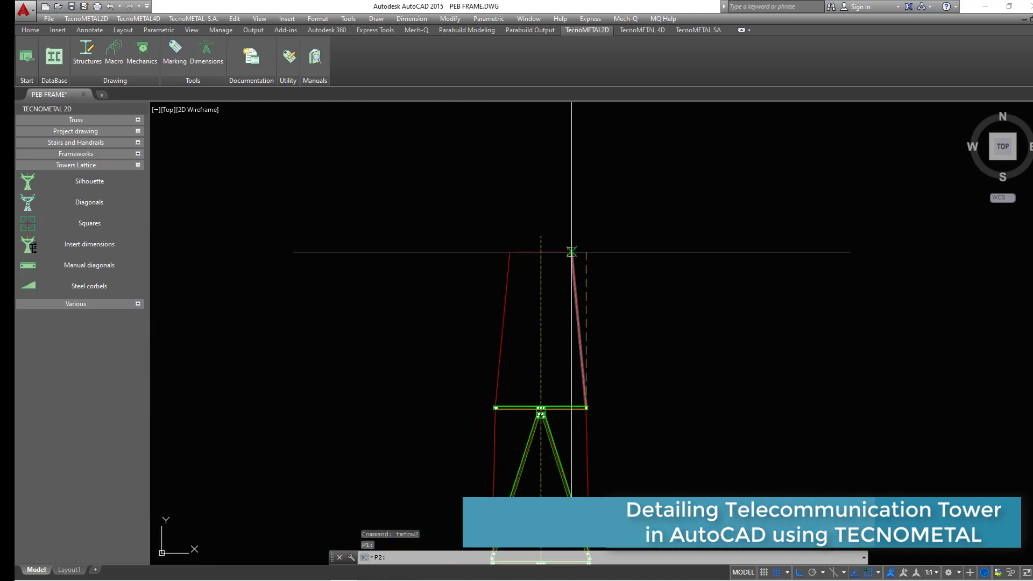
left_click(509, 251)
left_click(571, 252)
scroll(485, 408, "up", 10)
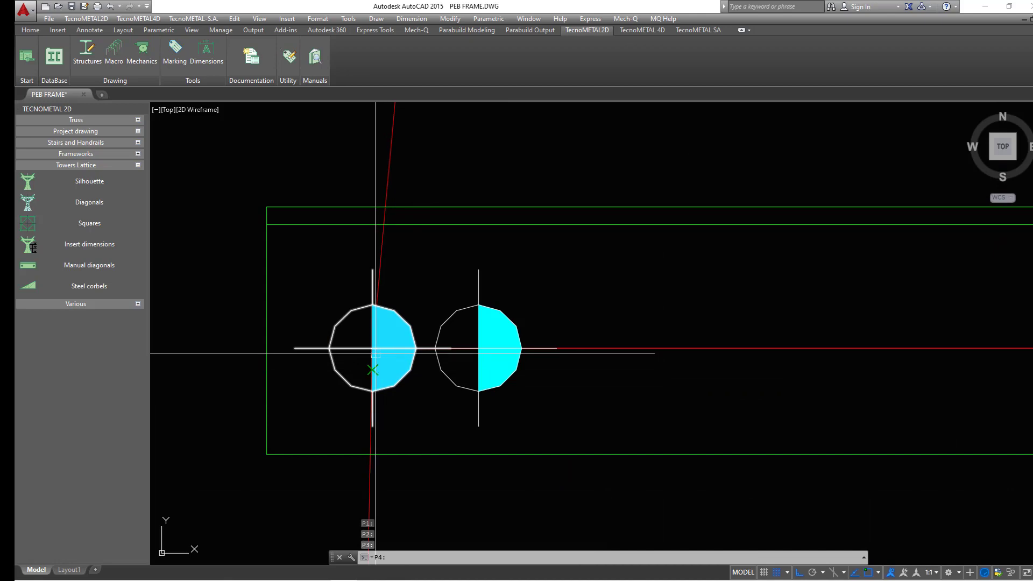
left_click(406, 346)
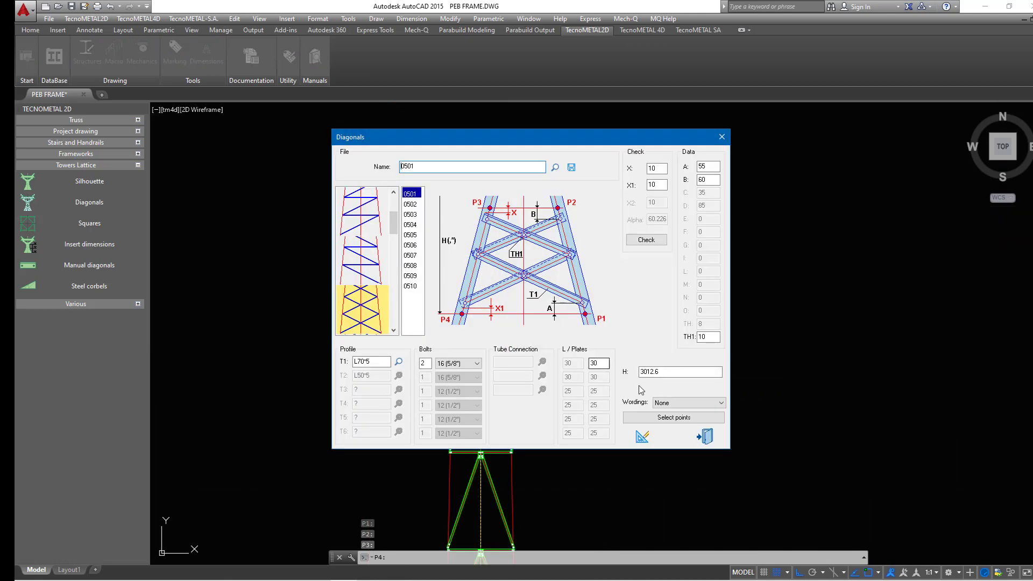
Check the 0501 geometry for the tapered top panel and draw its cross bracing with profile L70*5, without wordings.
left_click(648, 243)
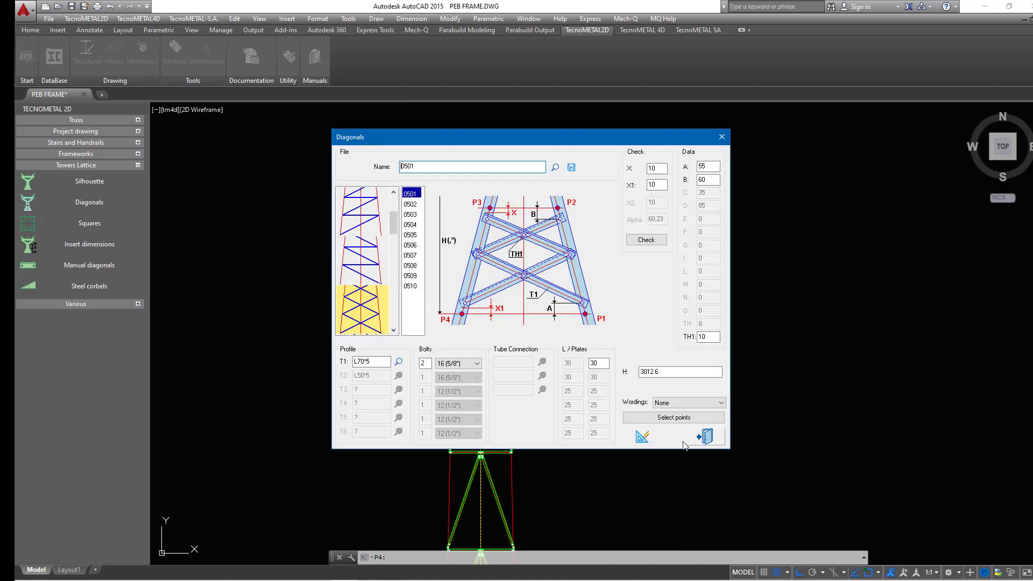
left_click(643, 437)
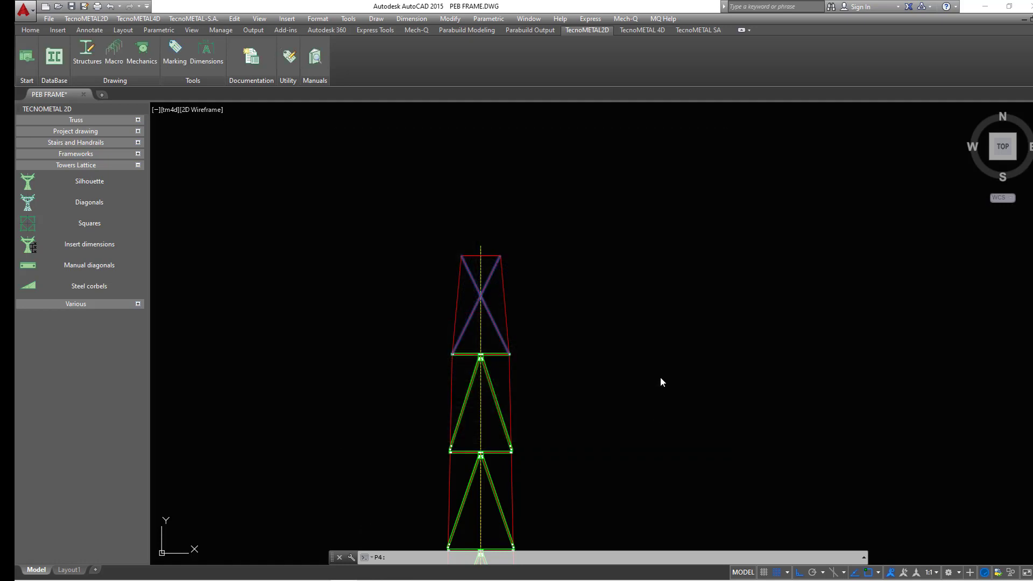
left_click(721, 138)
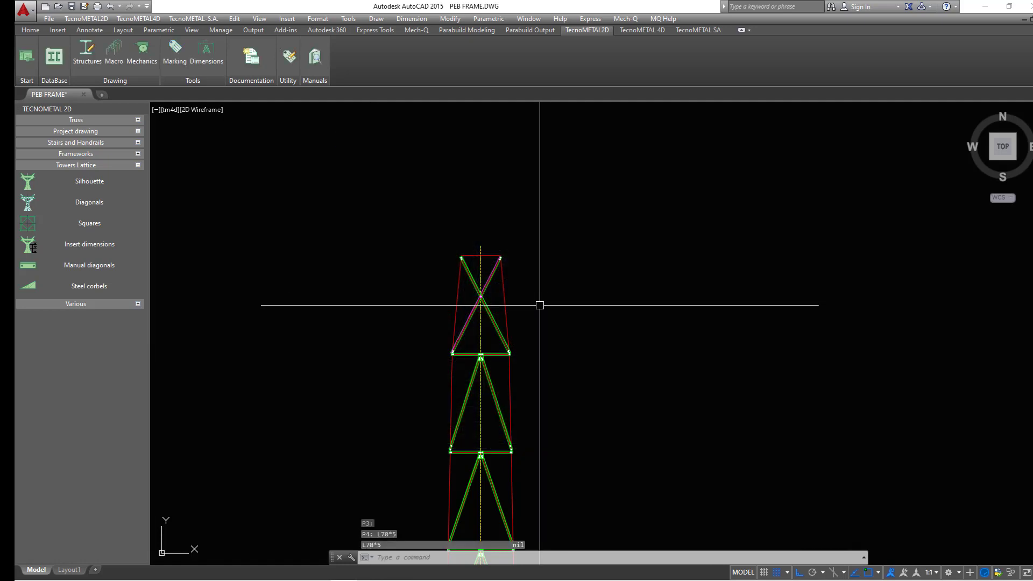
Examine the new cross bracing at the tower top and the silhouette leg lines along the tower base.
scroll(479, 281, "up", 8)
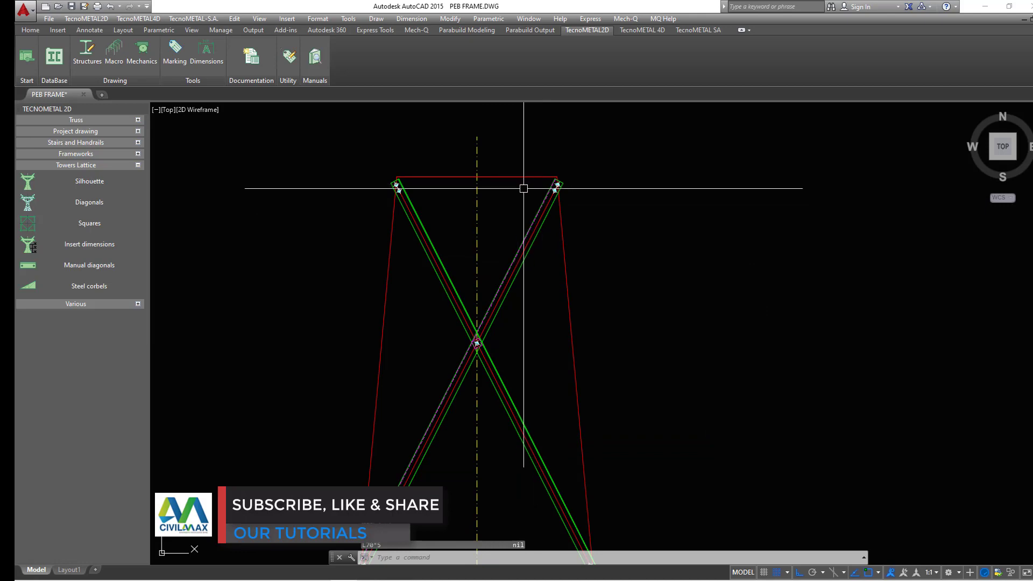
scroll(511, 196, "down", 3)
scroll(474, 260, "up", 6)
scroll(469, 261, "down", 8)
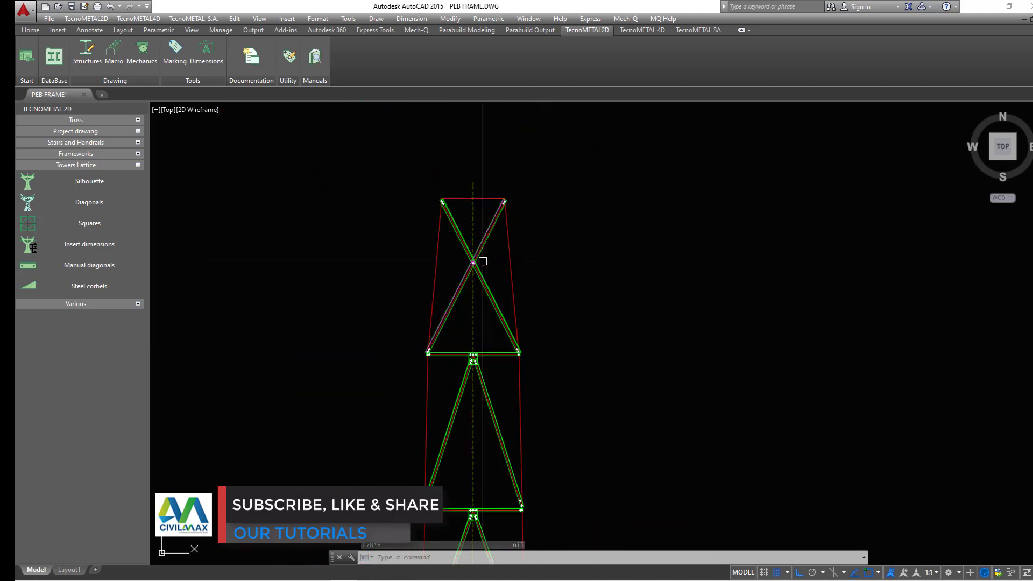
scroll(482, 398, "up", 4)
scroll(482, 397, "up", 6)
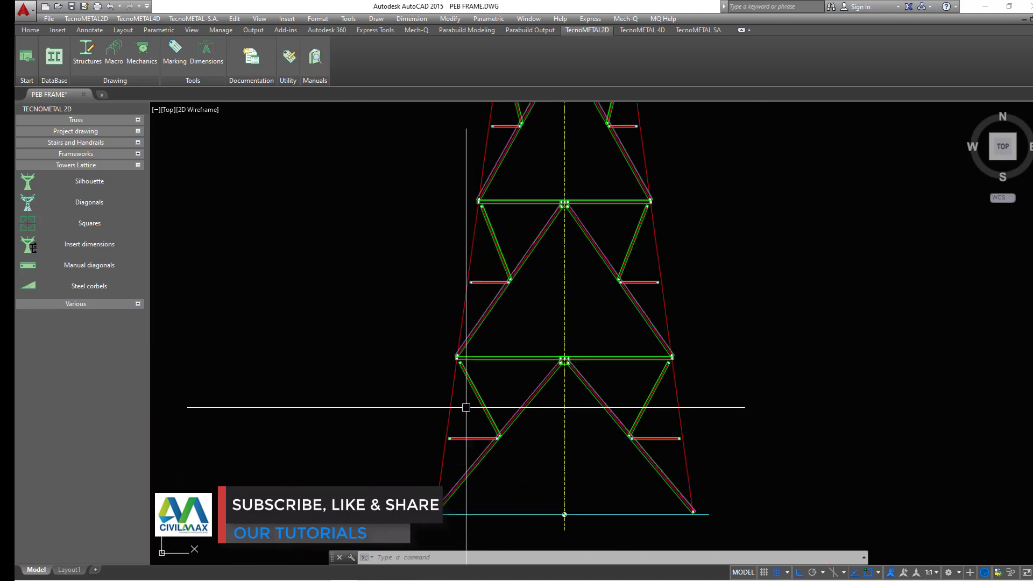
left_click(678, 390)
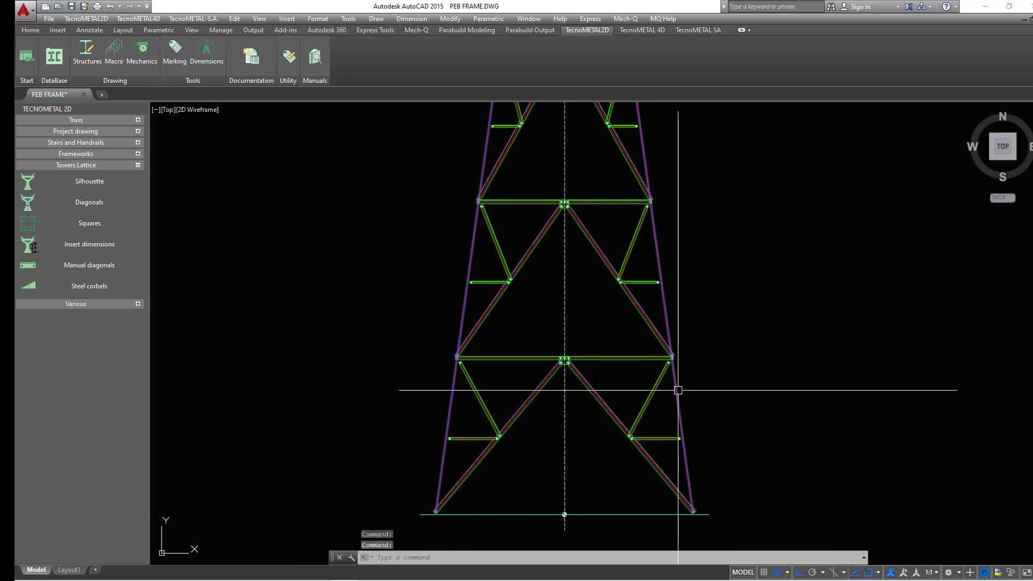
key("Escape")
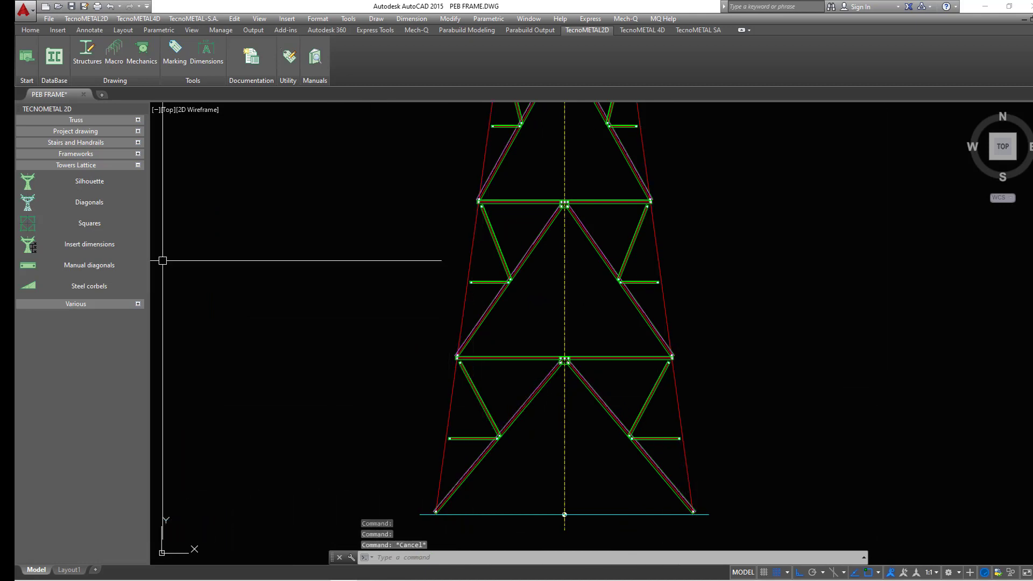
Start the manual diagonals command with line insertion and choose profile L 90 X 6 from the L section database.
left_click(96, 269)
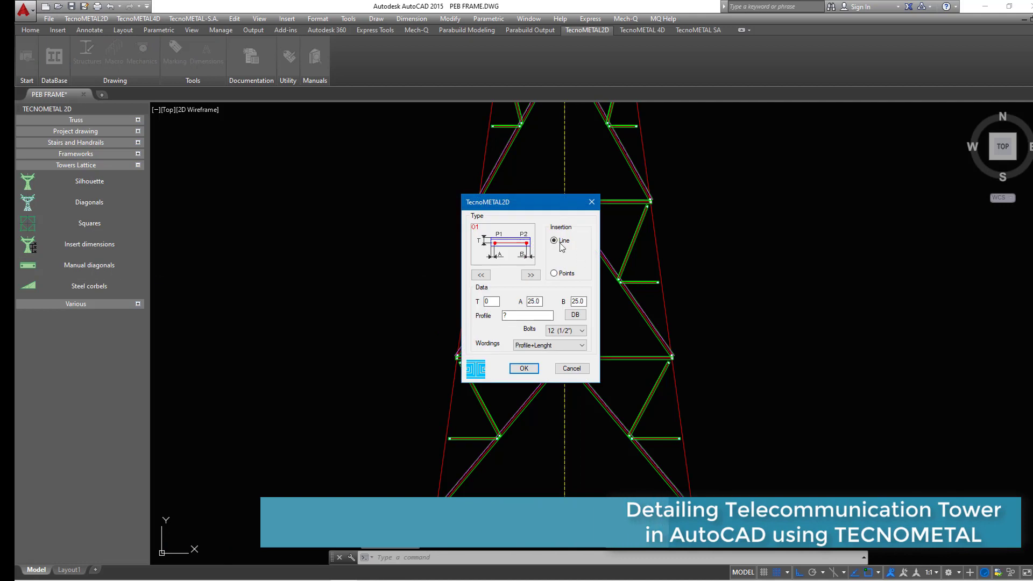
left_click_drag(528, 202, 740, 205)
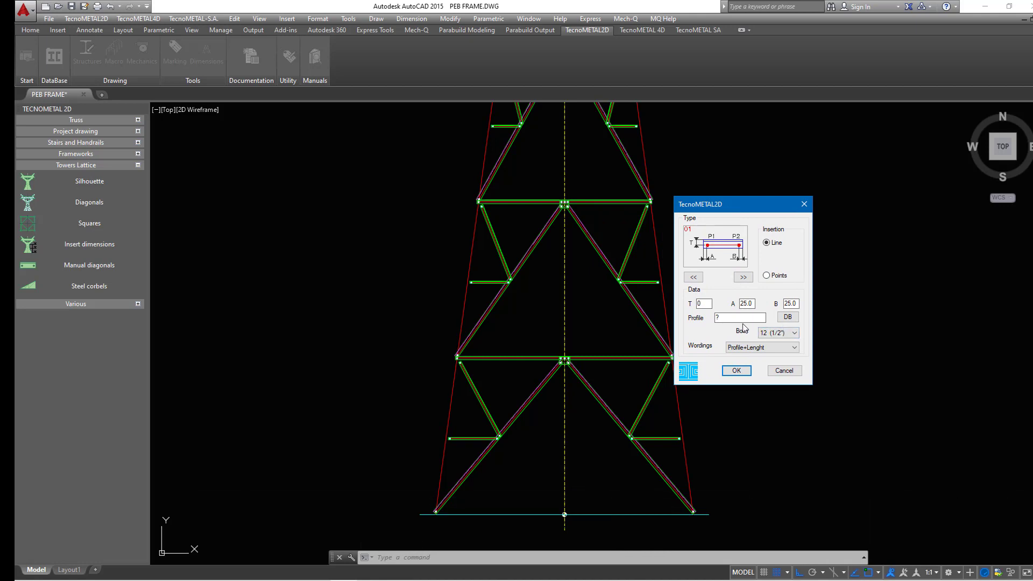
left_click(790, 320)
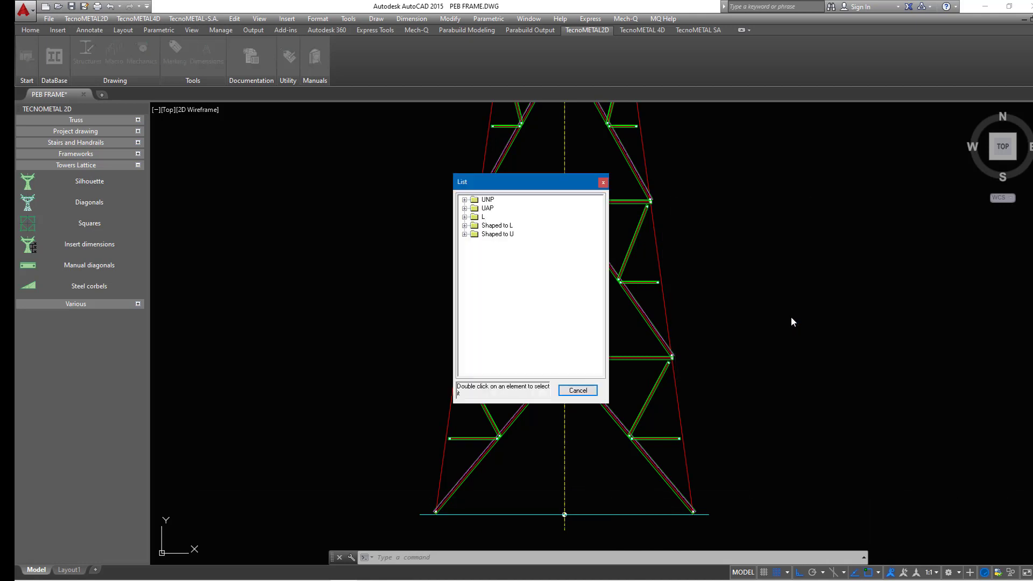
left_click(464, 217)
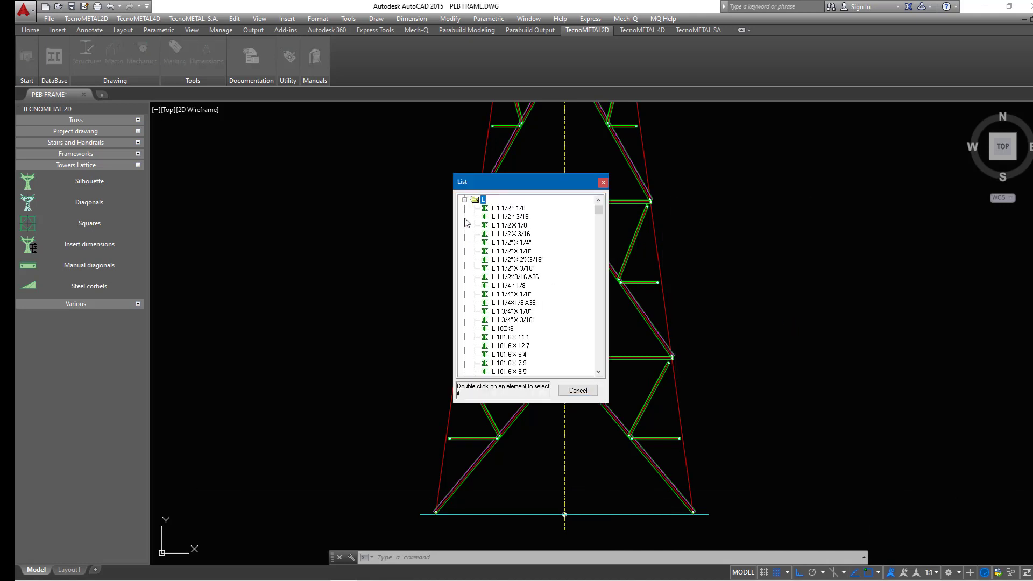
scroll(520, 246, "down", 20)
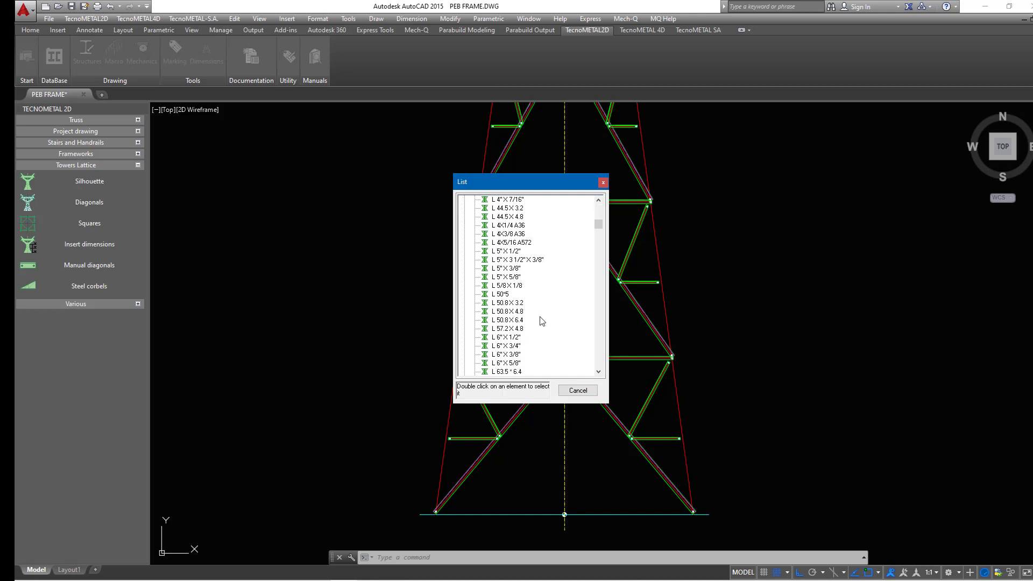
scroll(542, 323, "down", 4)
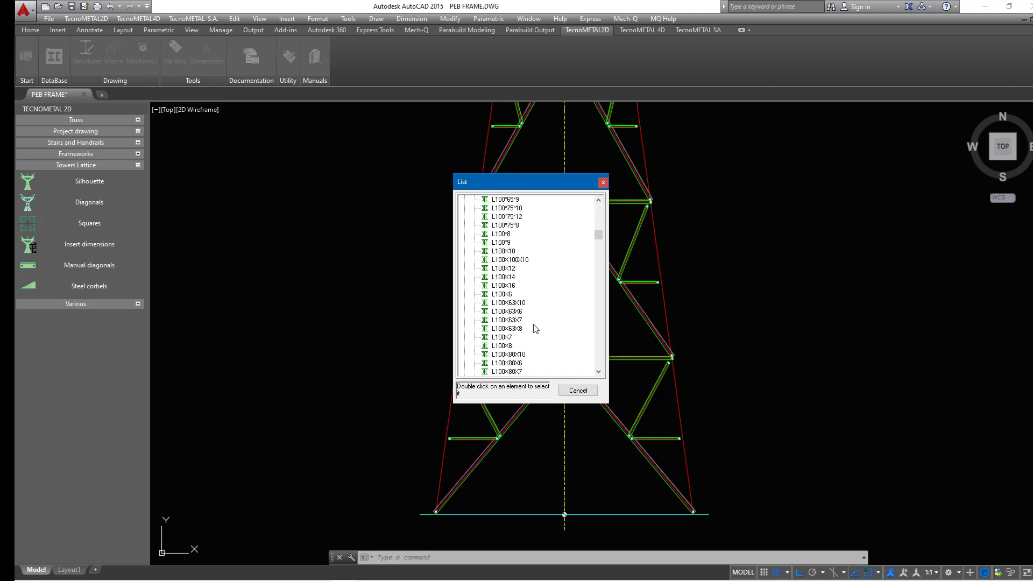
scroll(535, 328, "down", 6)
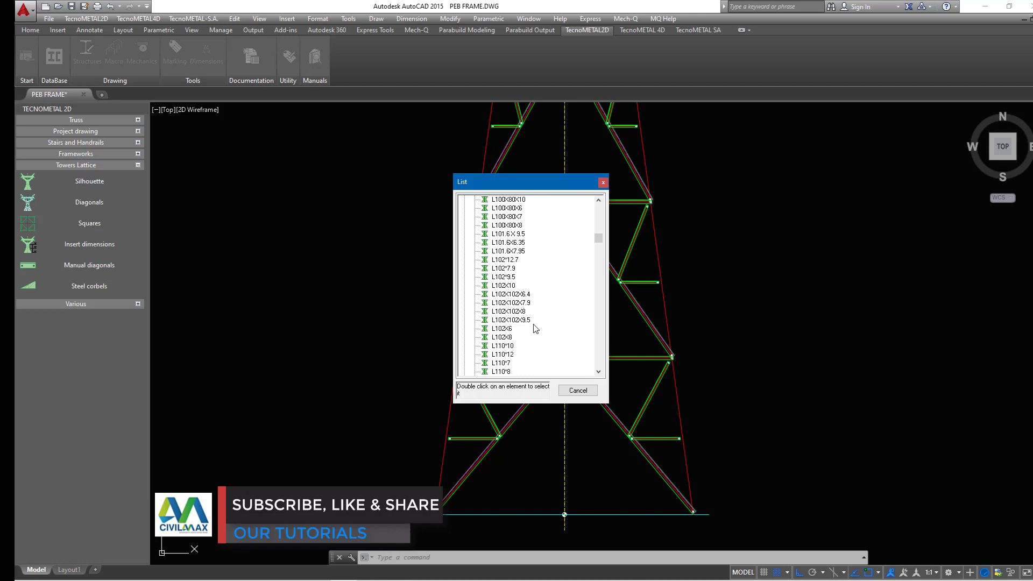
scroll(535, 328, "down", 1)
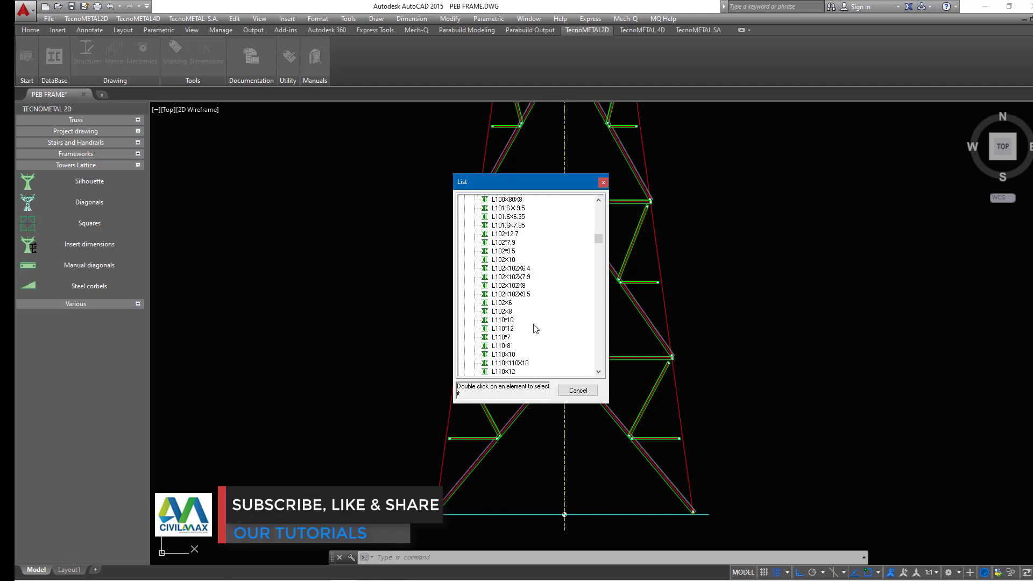
scroll(535, 328, "up", 7)
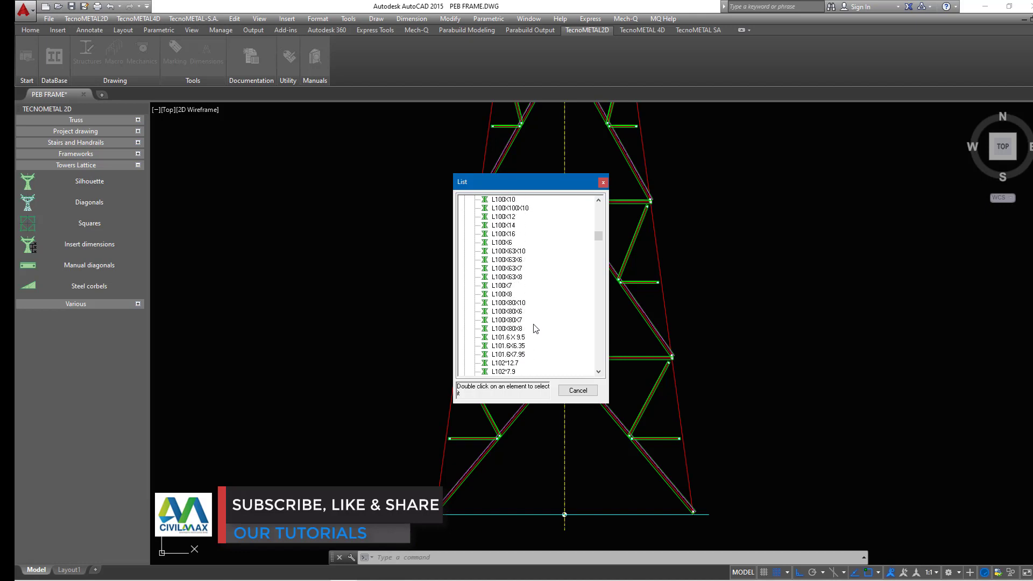
scroll(535, 328, "up", 4)
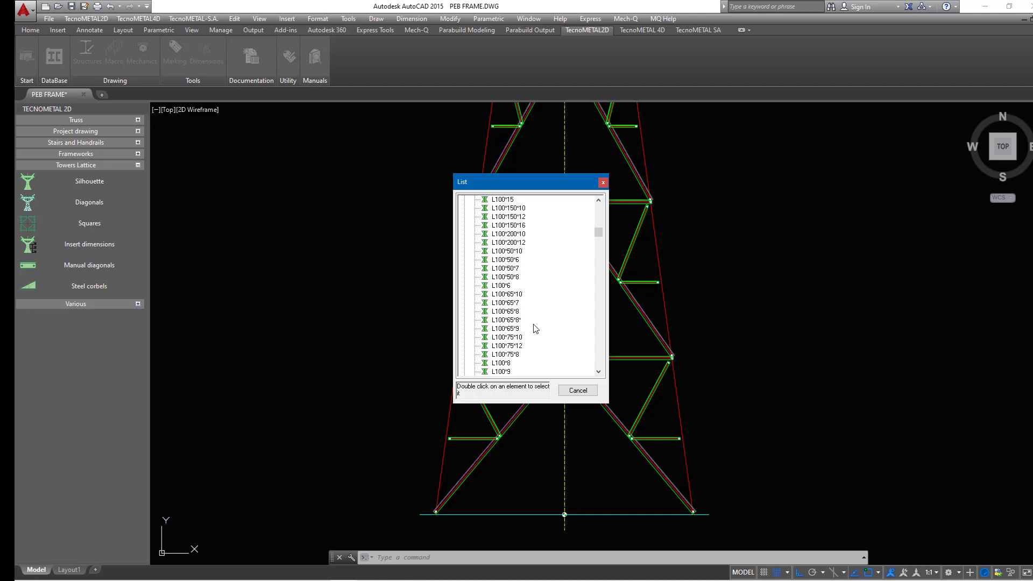
scroll(535, 328, "up", 5)
scroll(530, 287, "up", 2)
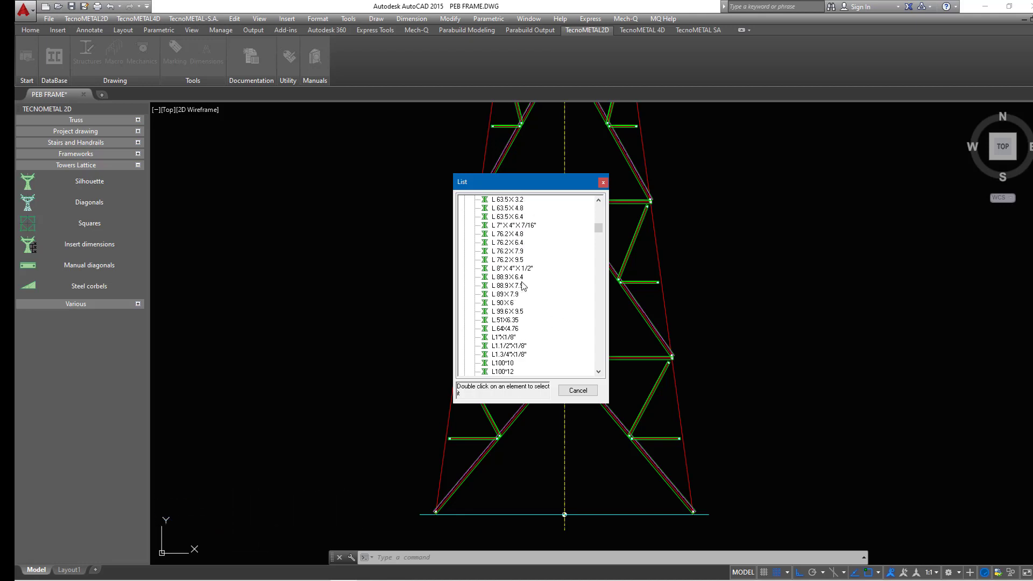
scroll(526, 292, "down", 1)
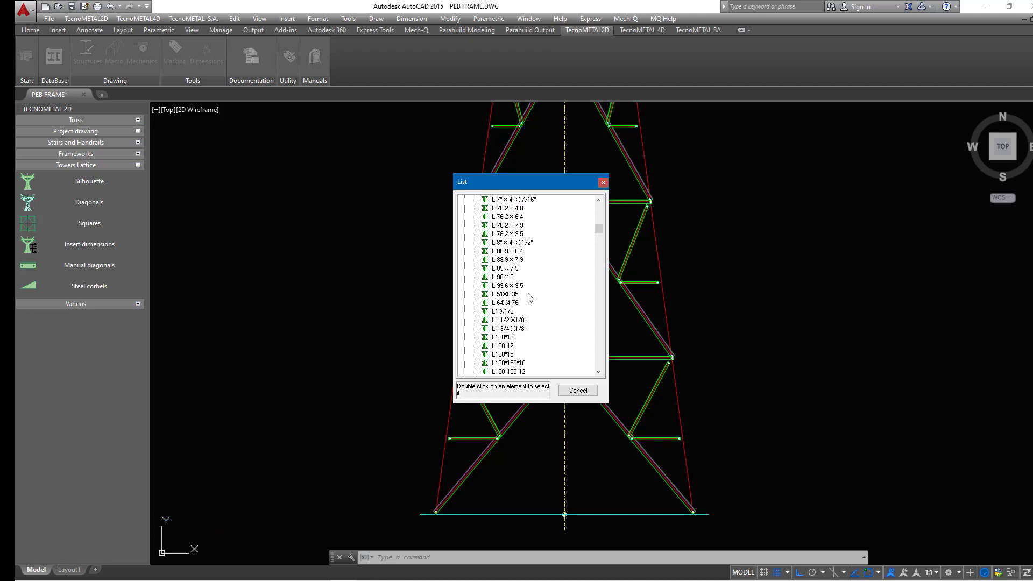
double_click(503, 277)
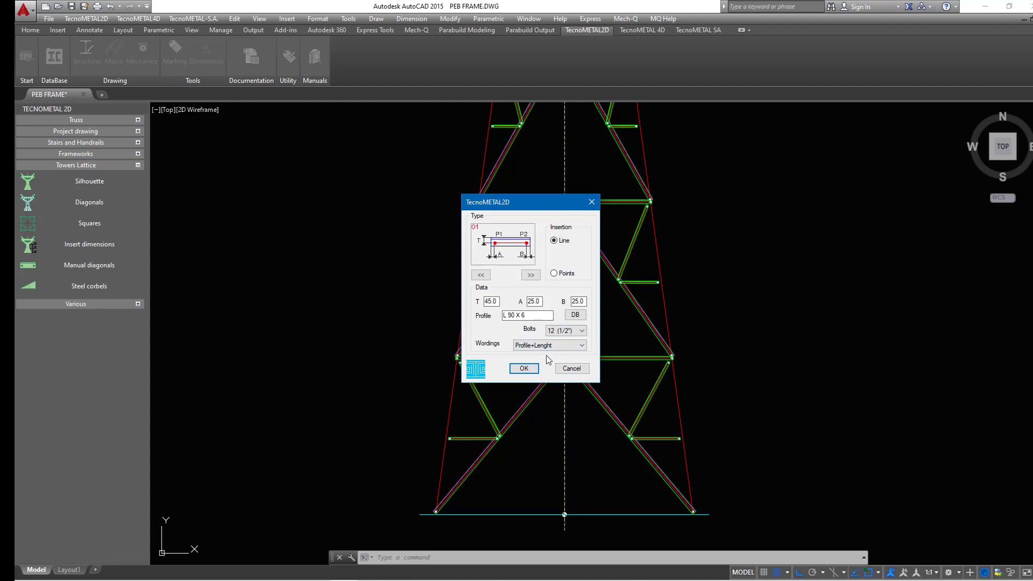
Use Profile+Lenght wordings and place the L 90 X 6 profile on both leg lines of the tower's wide tapered base section.
left_click(583, 346)
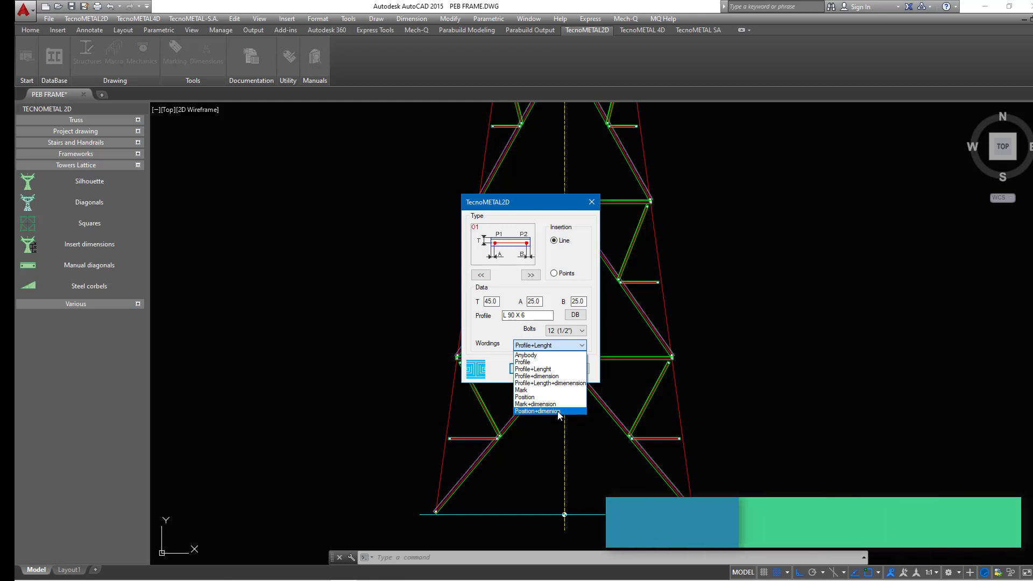
left_click(541, 372)
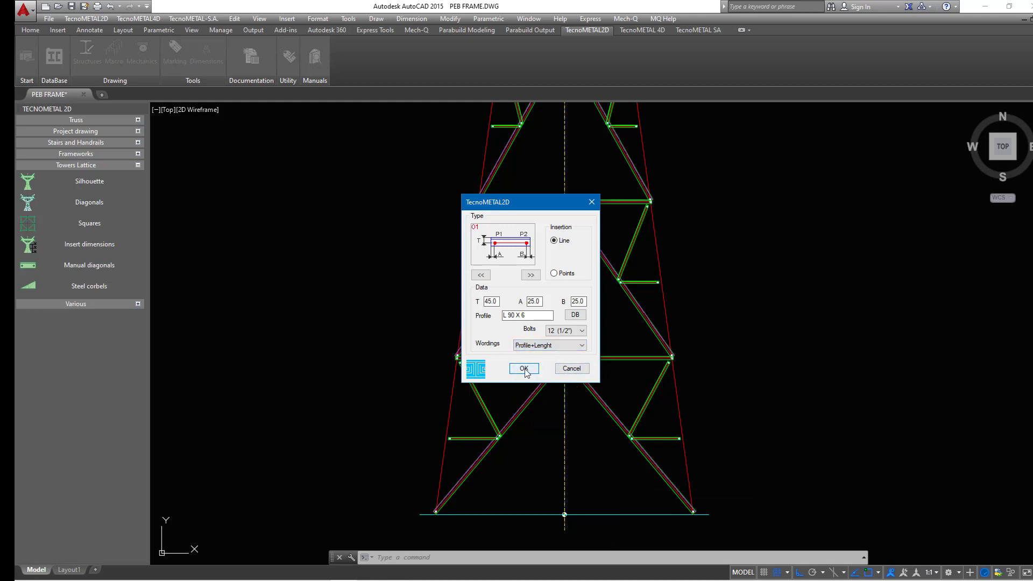
left_click(524, 370)
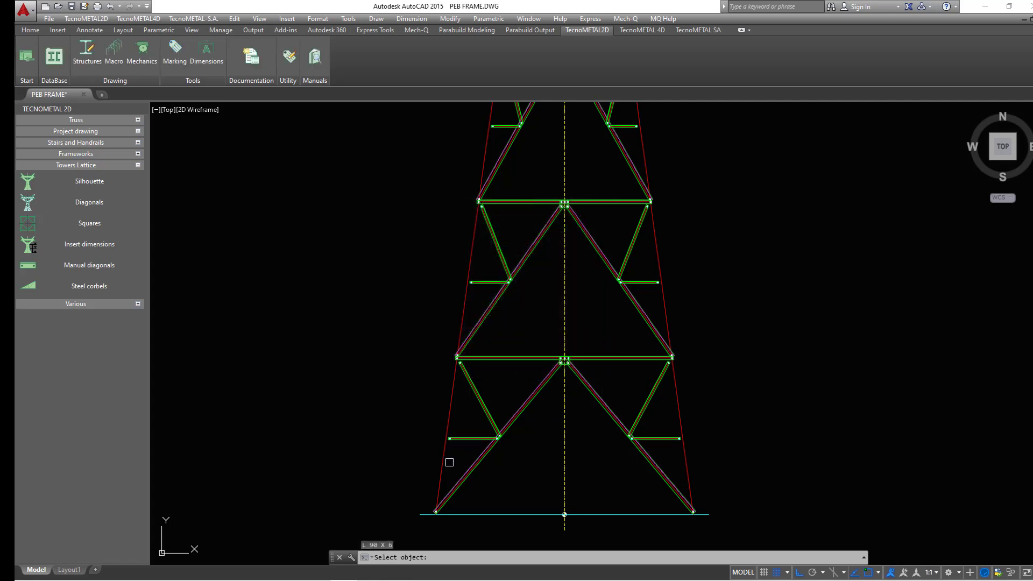
scroll(450, 463, "up", 1)
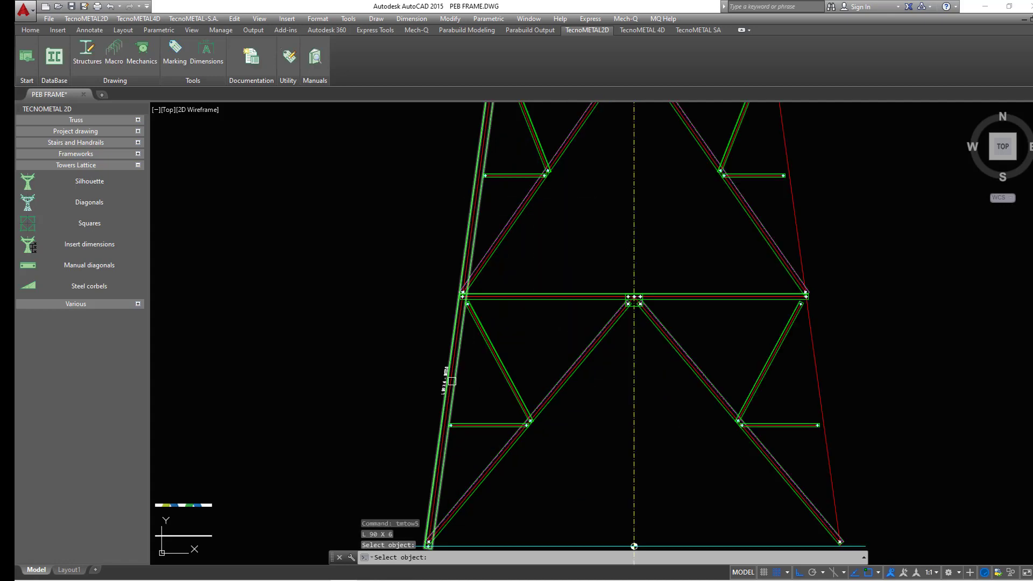
scroll(439, 387, "up", 4)
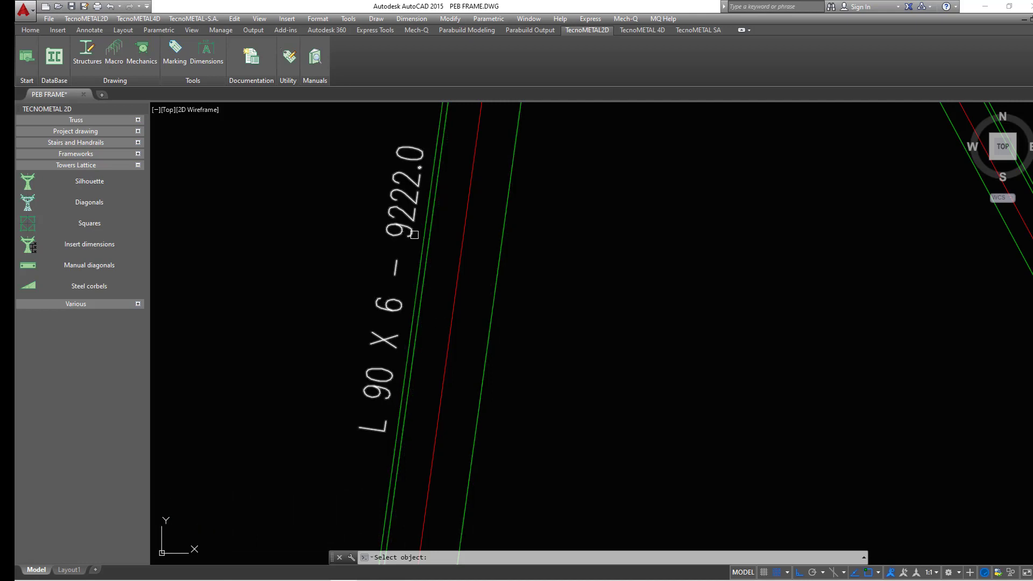
scroll(414, 234, "down", 5)
scroll(645, 231, "up", 5)
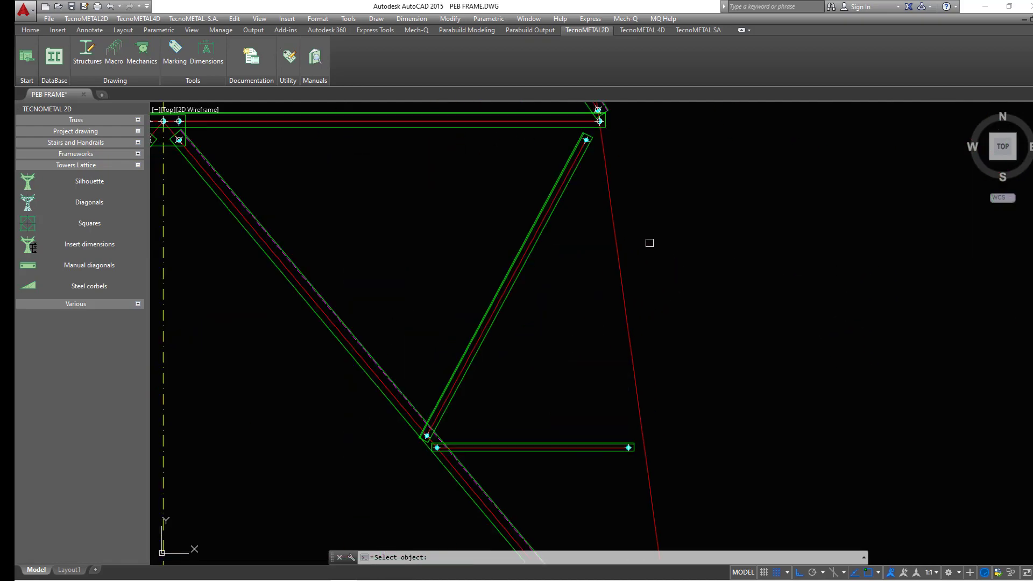
left_click(618, 253)
scroll(653, 357, "down", 5)
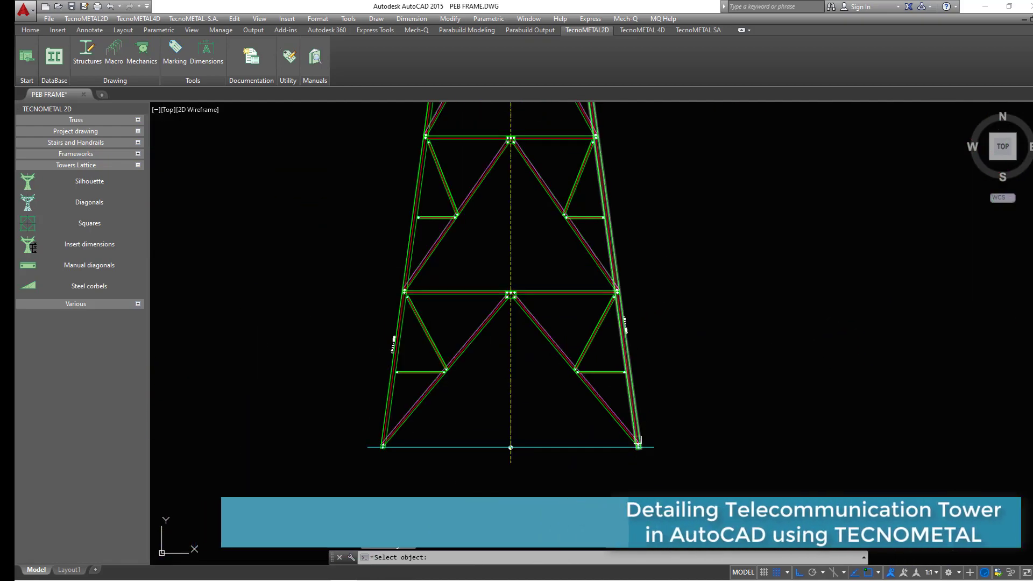
Place the L 90 X 6 profile on the right leg line of the slender section directly above the tapered base.
scroll(640, 439, "up", 5)
scroll(661, 358, "down", 4)
scroll(630, 294, "down", 5)
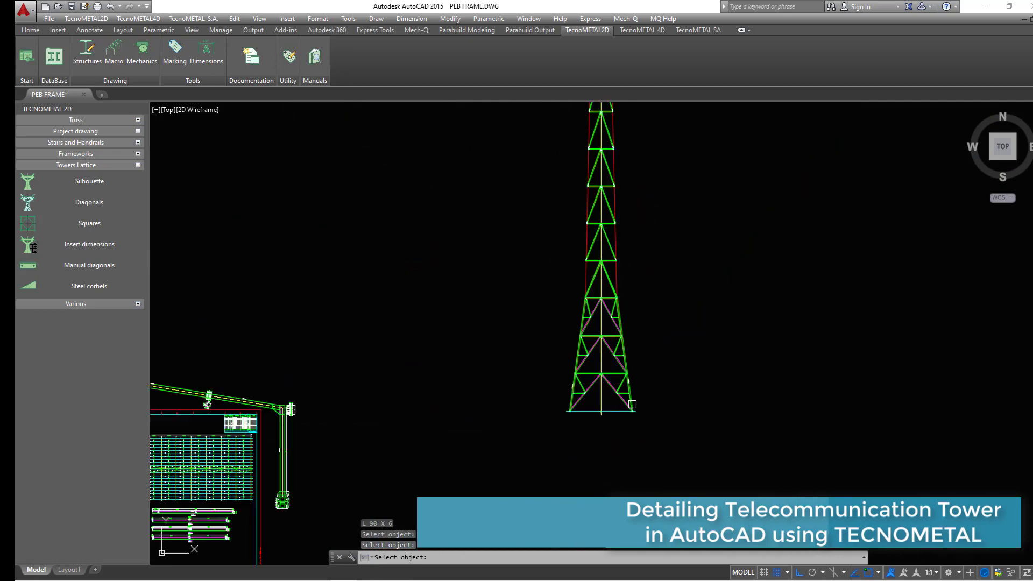
scroll(627, 284, "up", 5)
scroll(602, 271, "down", 6)
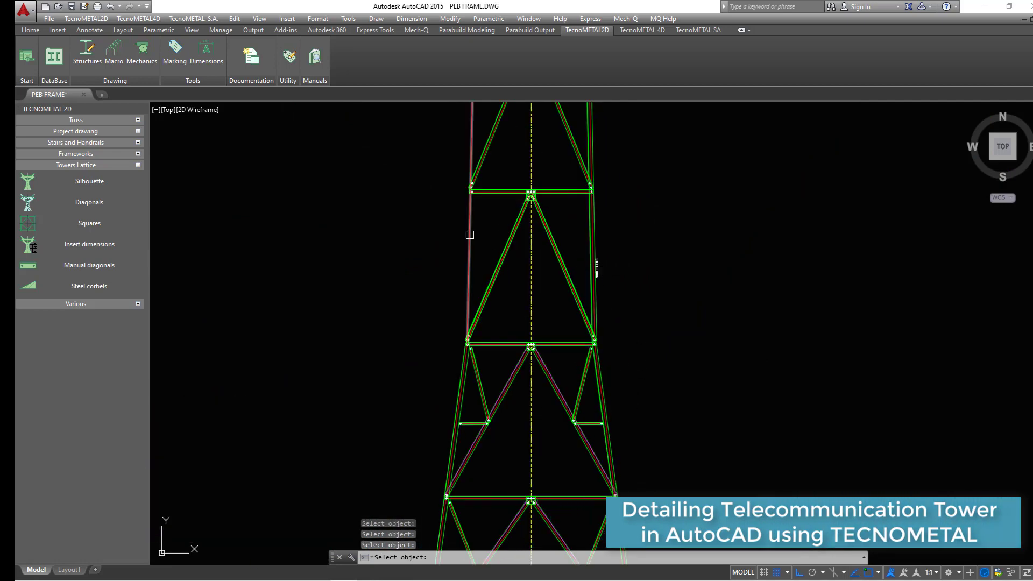
Place the L 90 X 6 profile on the slender section's left leg line and on both leg lines of the tapered top section.
scroll(575, 128, "up", 8)
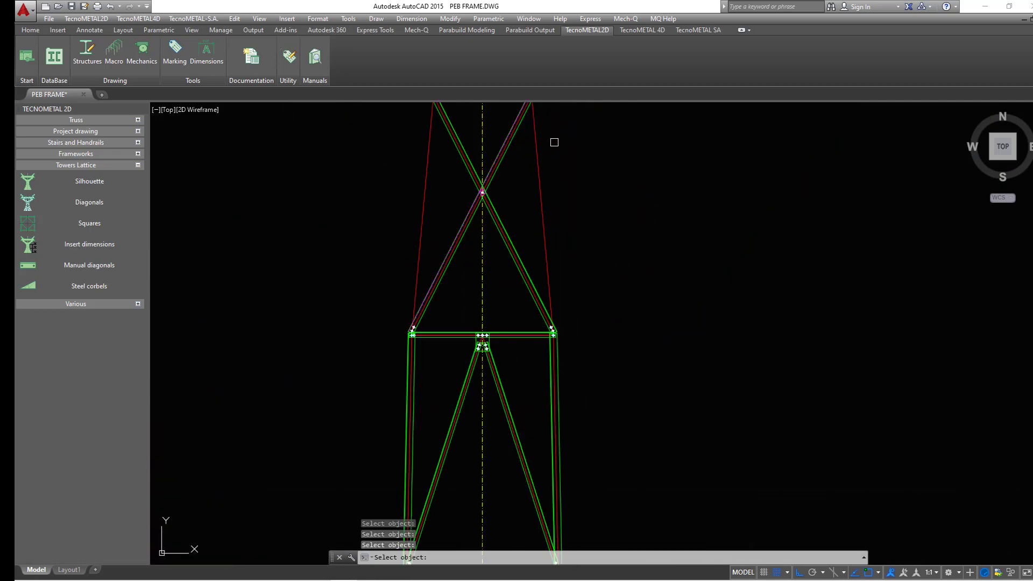
key("Escape")
key("Escape")
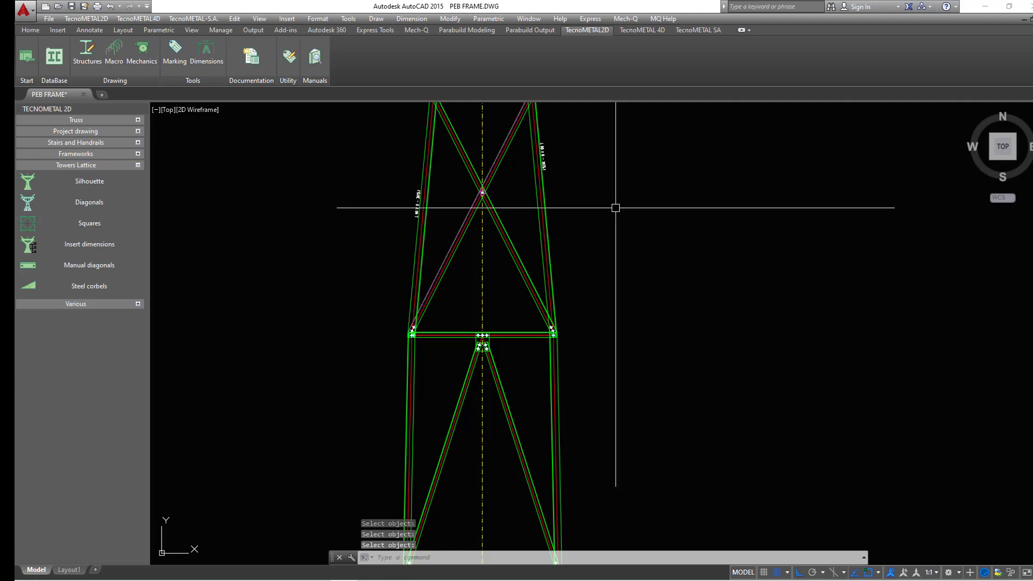
Place an L 90 X 6 manual diagonal with Profile+Lenght wordings on the horizontal line closing the tower top.
scroll(541, 205, "down", 2)
scroll(508, 154, "up", 4)
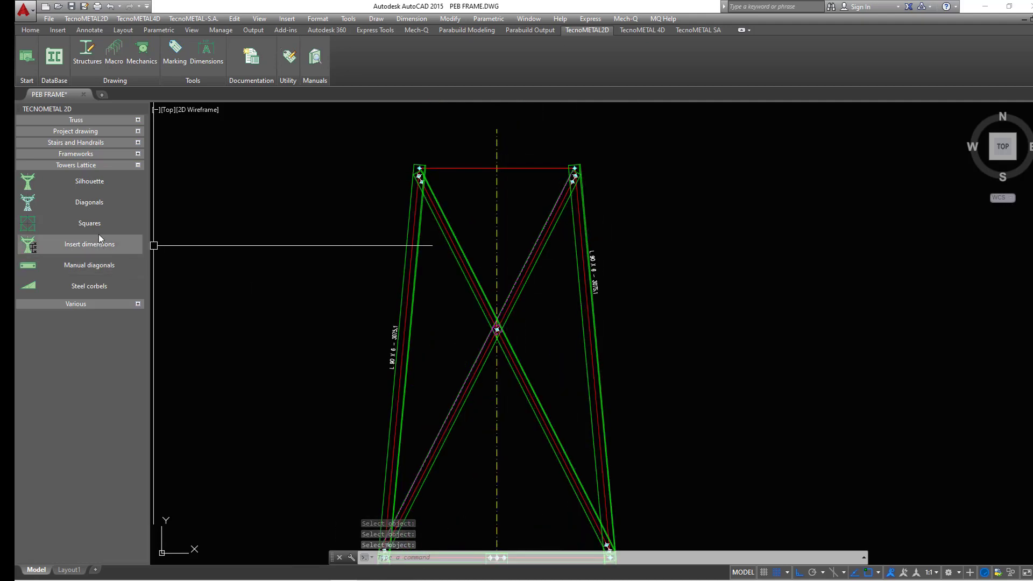
left_click(106, 266)
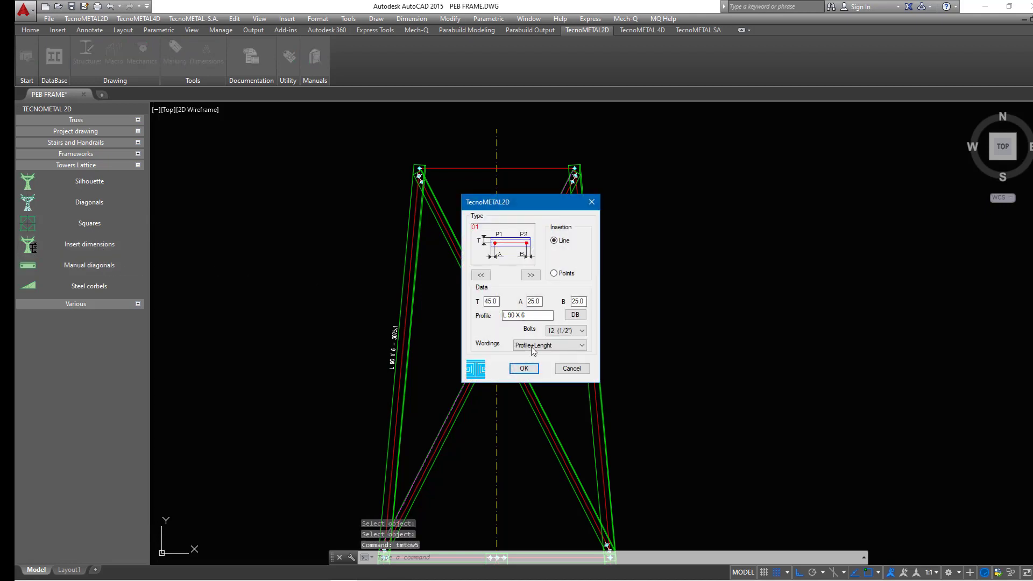
left_click(524, 369)
left_click(536, 167)
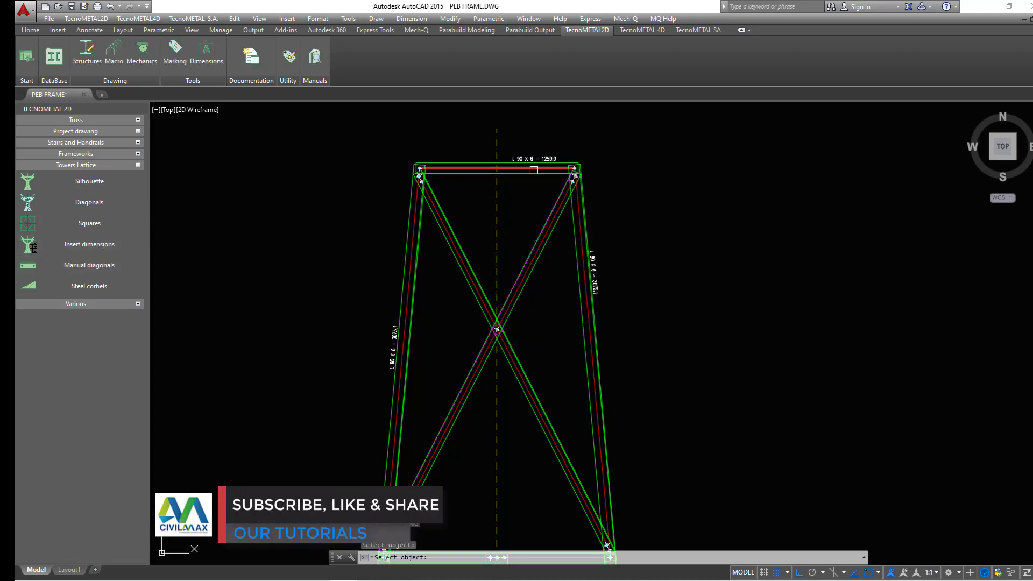
key("Escape")
Examine the leg members and bracing along the whole tower, from the top section down to the base.
scroll(692, 180, "down", 10)
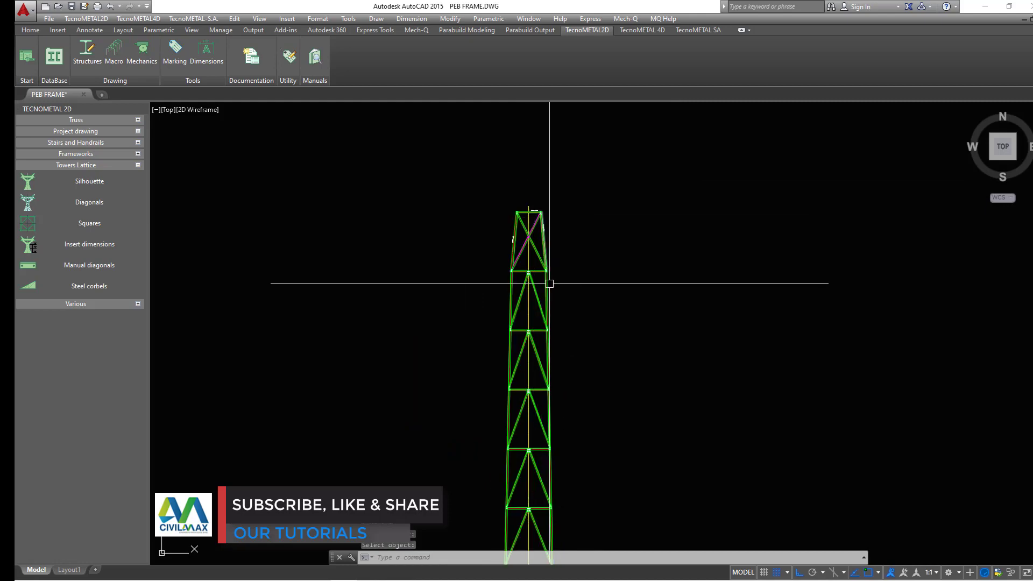
scroll(570, 341, "up", 5)
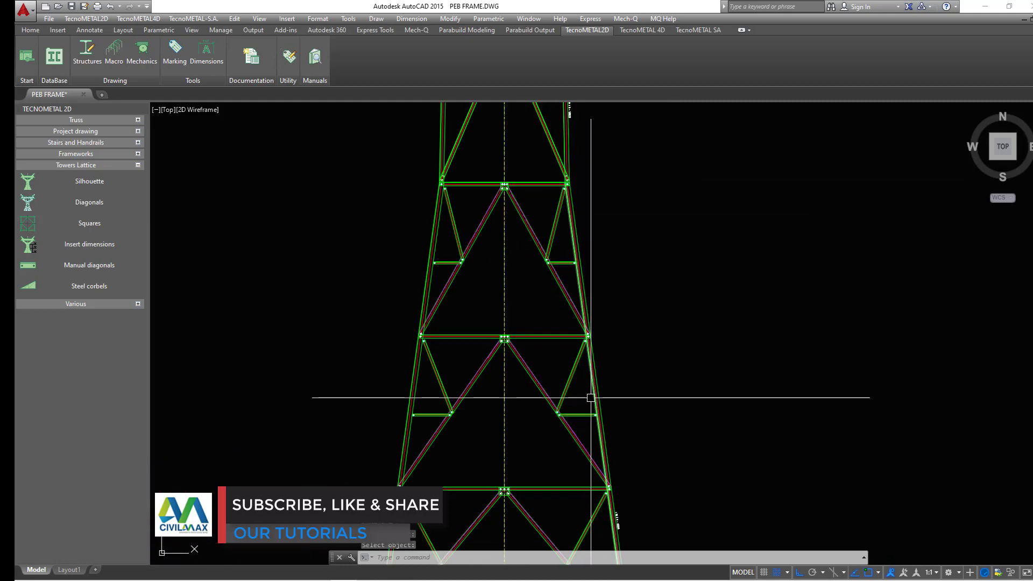
mouse_move(591, 396)
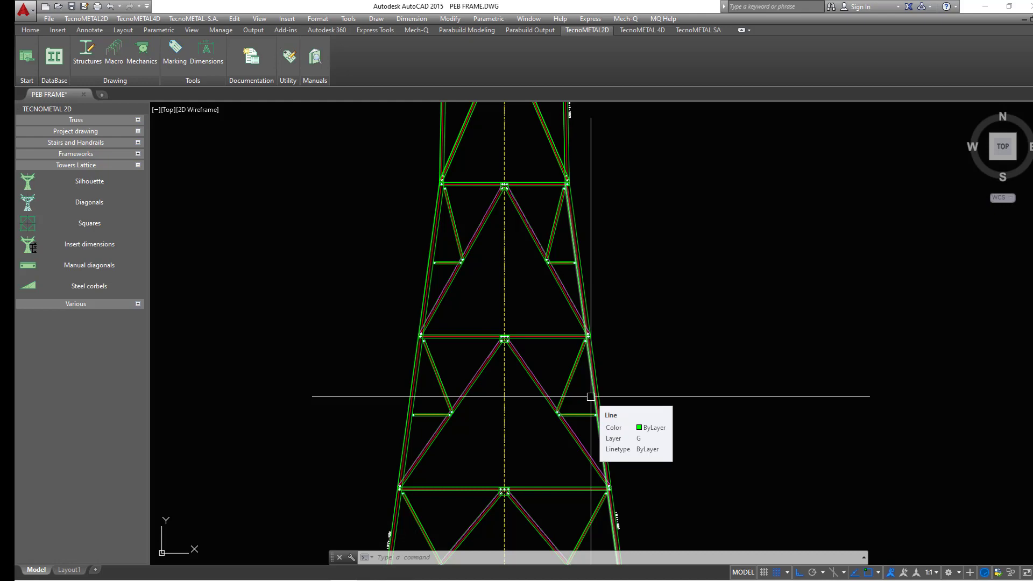
scroll(526, 341, "down", 4)
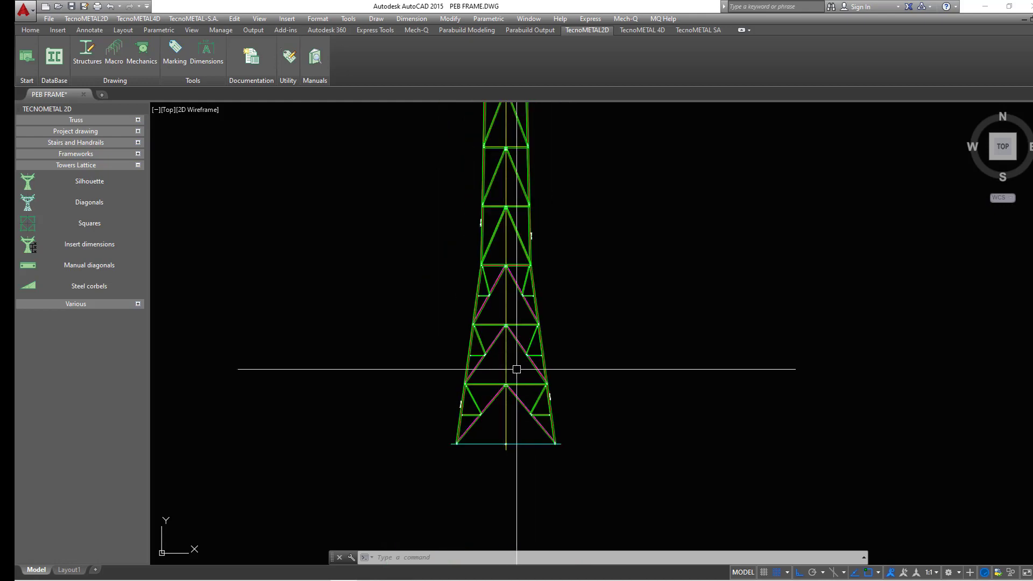
scroll(529, 408, "up", 6)
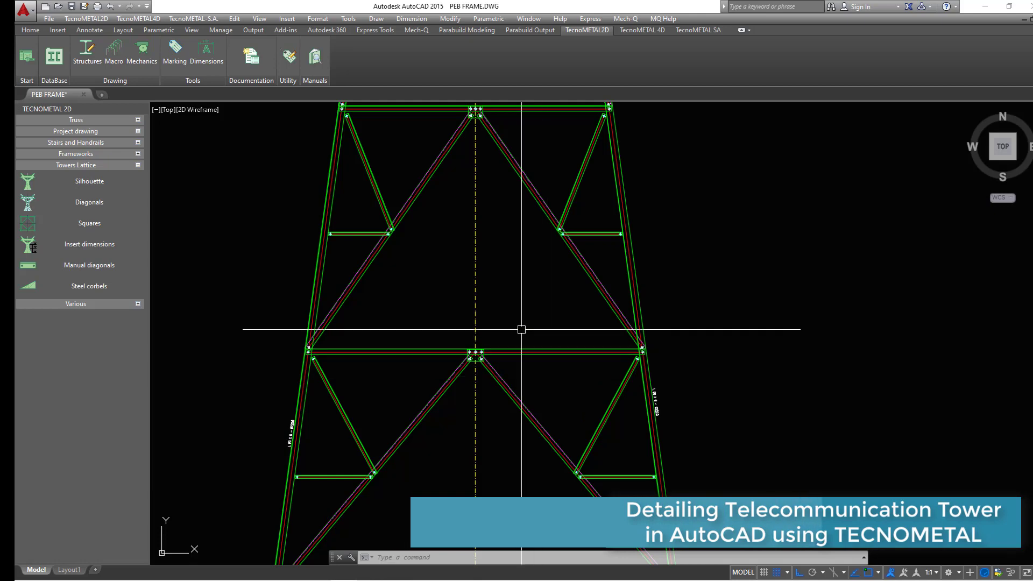
scroll(521, 330, "down", 3)
scroll(501, 387, "up", 3)
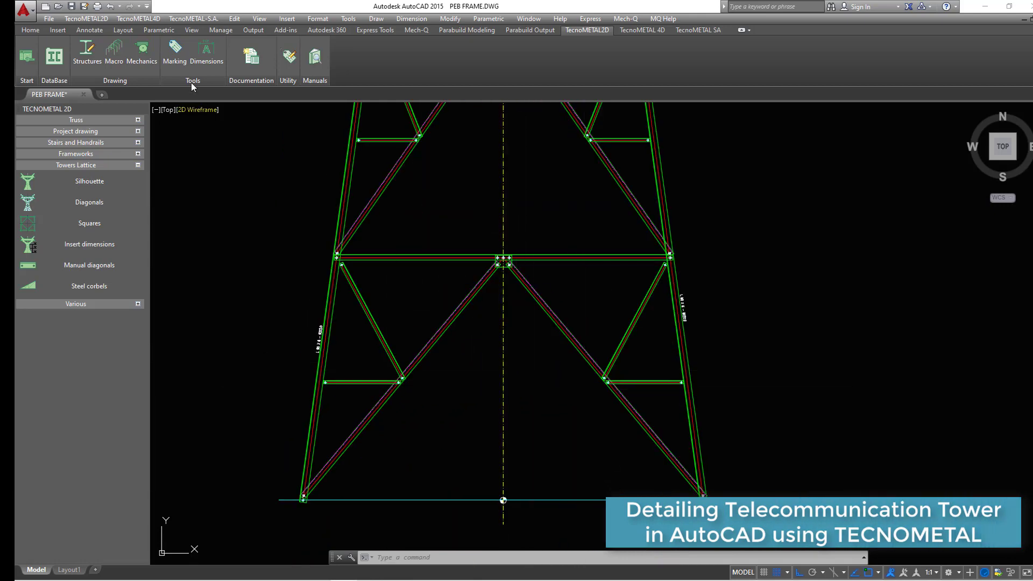
Add a linear dimension below the base from the left leg's bottom bolt to the tower's centre axis.
left_click(90, 30)
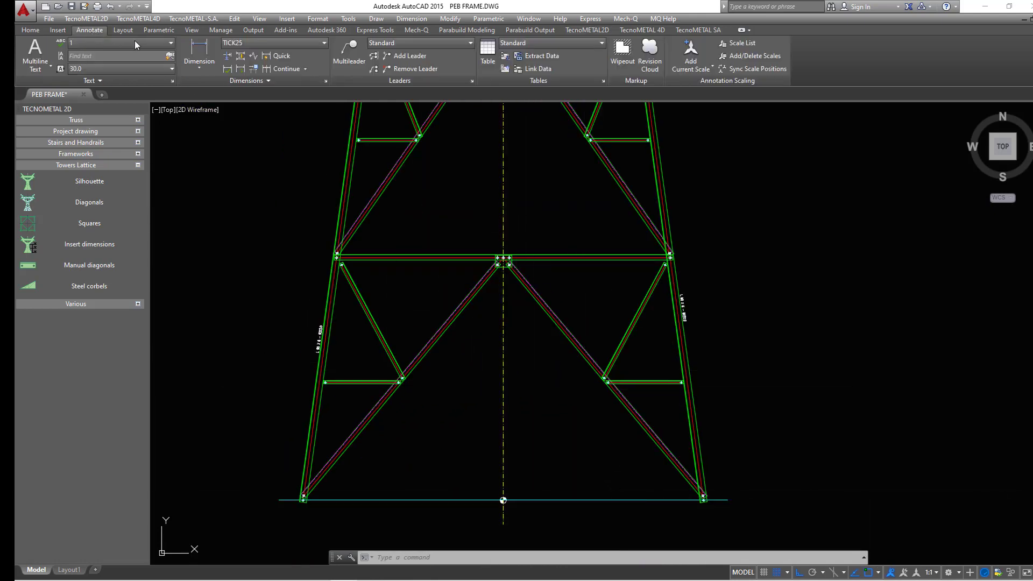
left_click(202, 66)
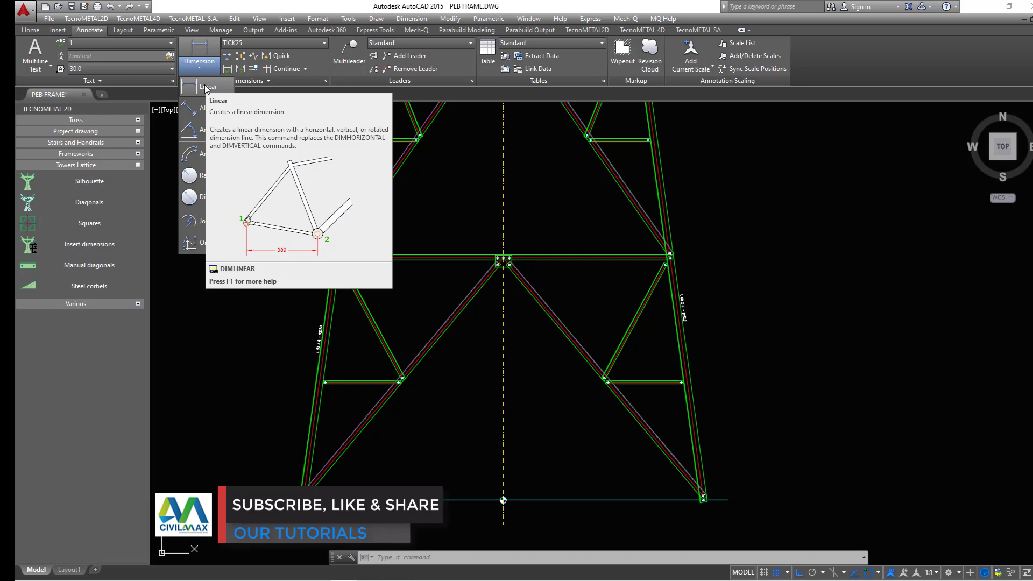
left_click(205, 88)
scroll(447, 380, "down", 2)
scroll(318, 404, "up", 6)
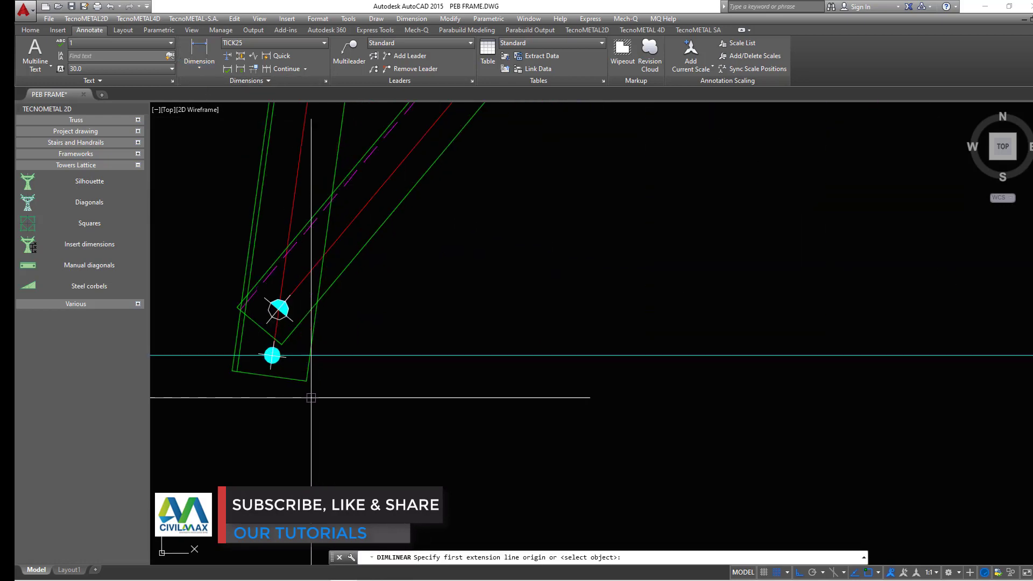
left_click(272, 355)
scroll(273, 355, "down", 3)
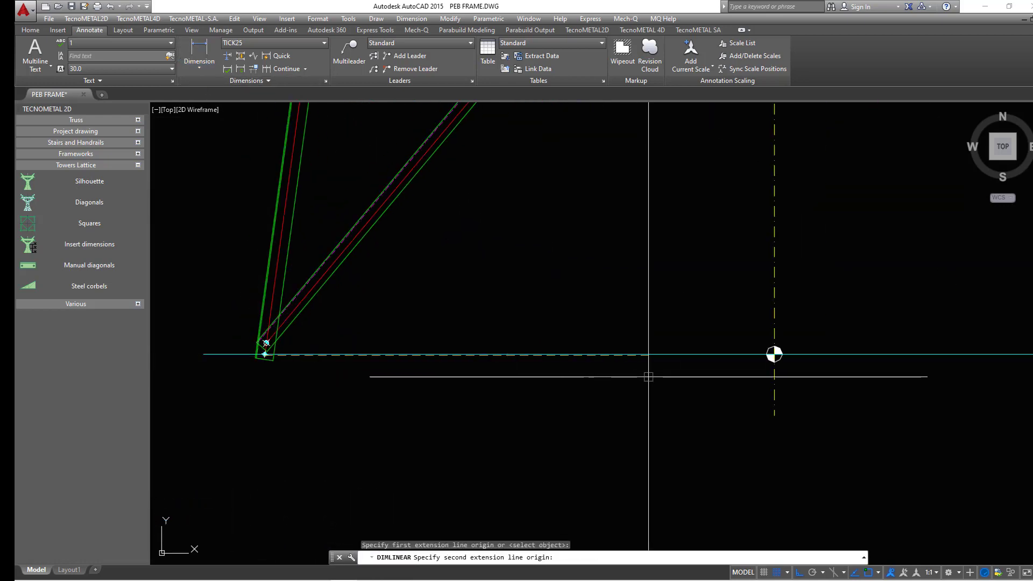
scroll(649, 377, "down", 3)
scroll(380, 347, "up", 5)
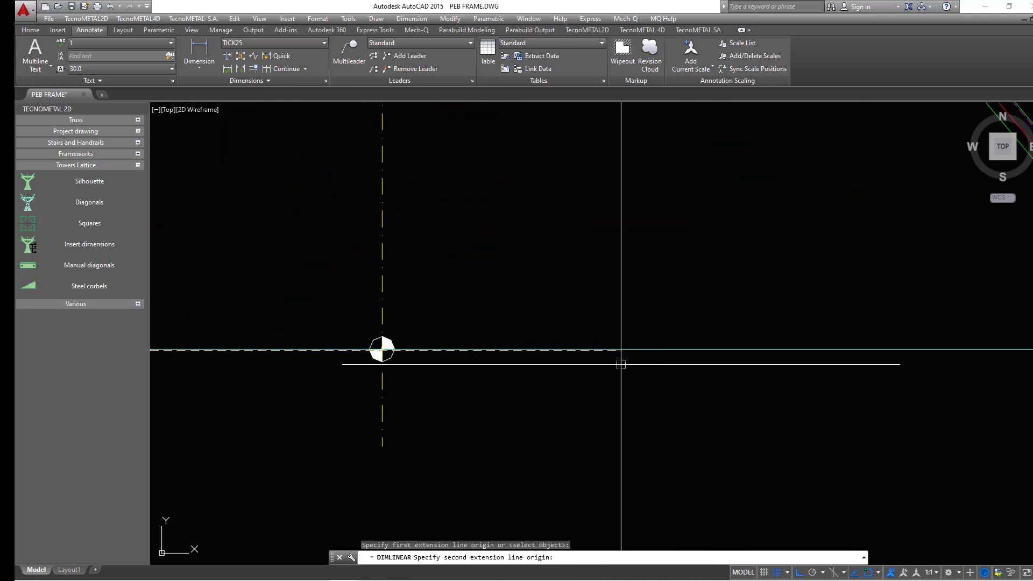
scroll(621, 364, "down", 3)
scroll(639, 364, "up", 2)
scroll(450, 358, "up", 6)
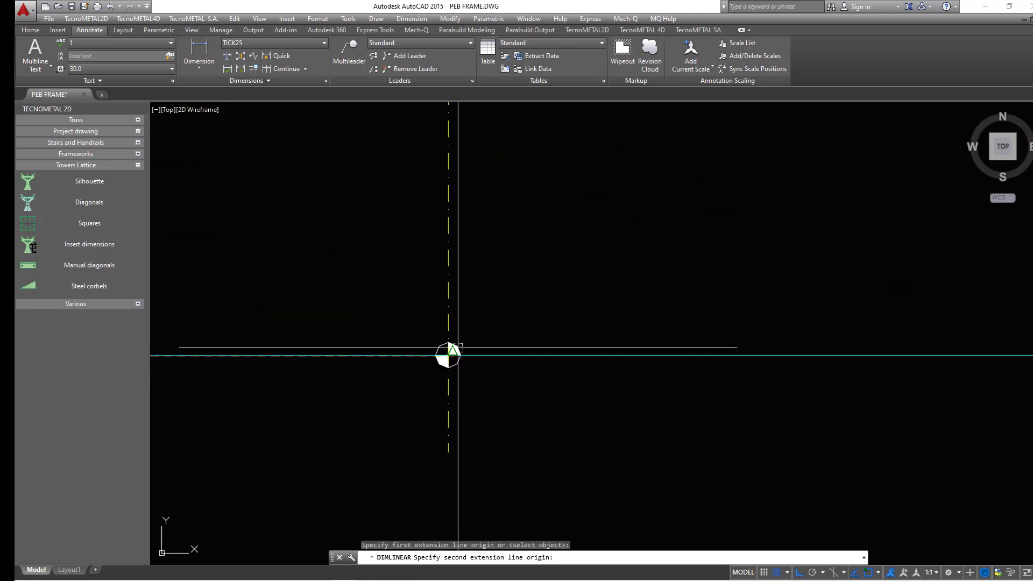
scroll(464, 333, "down", 5)
left_click(462, 348)
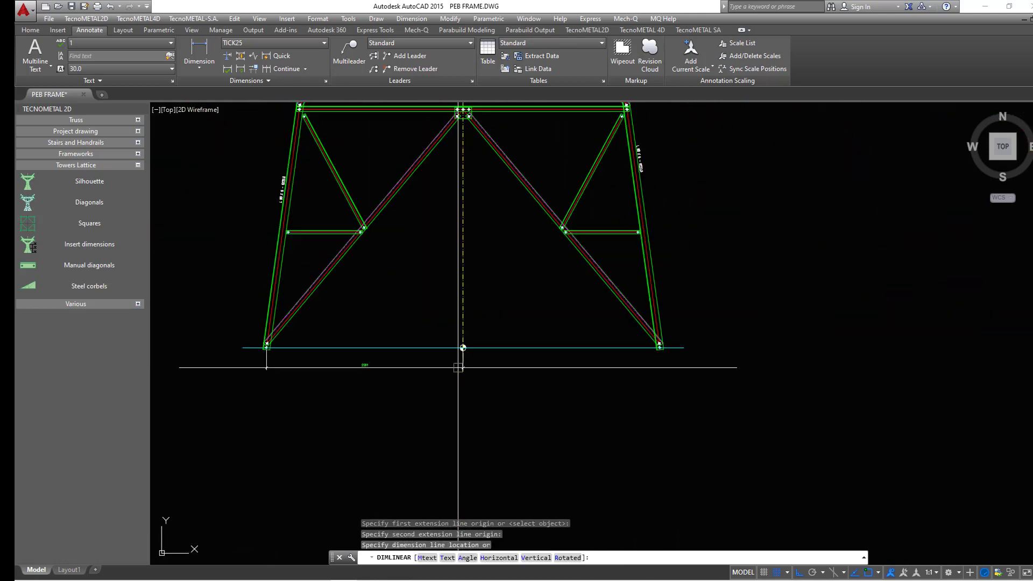
left_click(489, 371)
Add a linear dimension from the centre axis to the right leg's bottom bolt, aligned with the left half's dimension line.
scroll(498, 351, "up", 2)
right_click(498, 351)
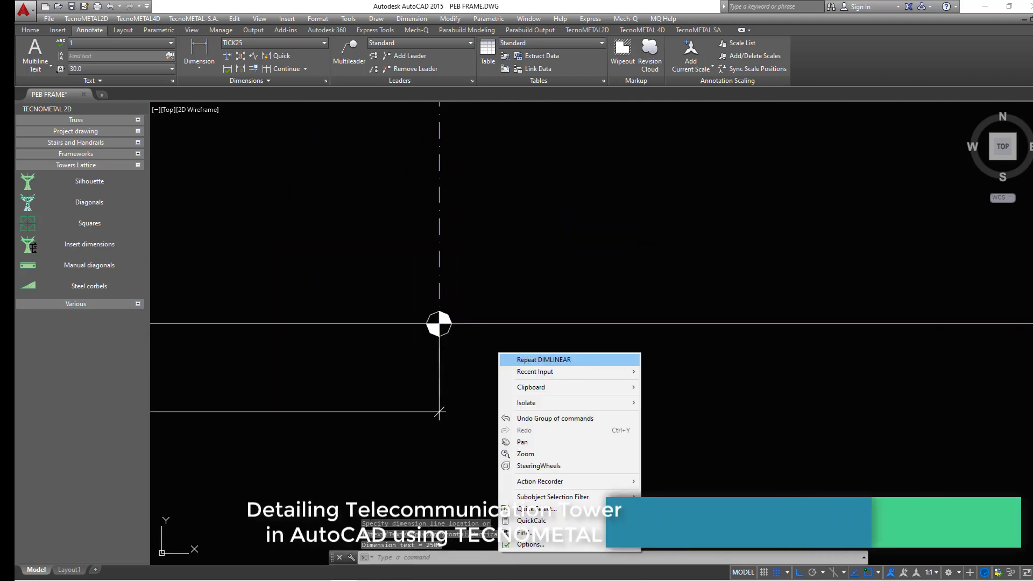
left_click(538, 360)
scroll(415, 316, "up", 4)
left_click(419, 313)
scroll(425, 328, "down", 5)
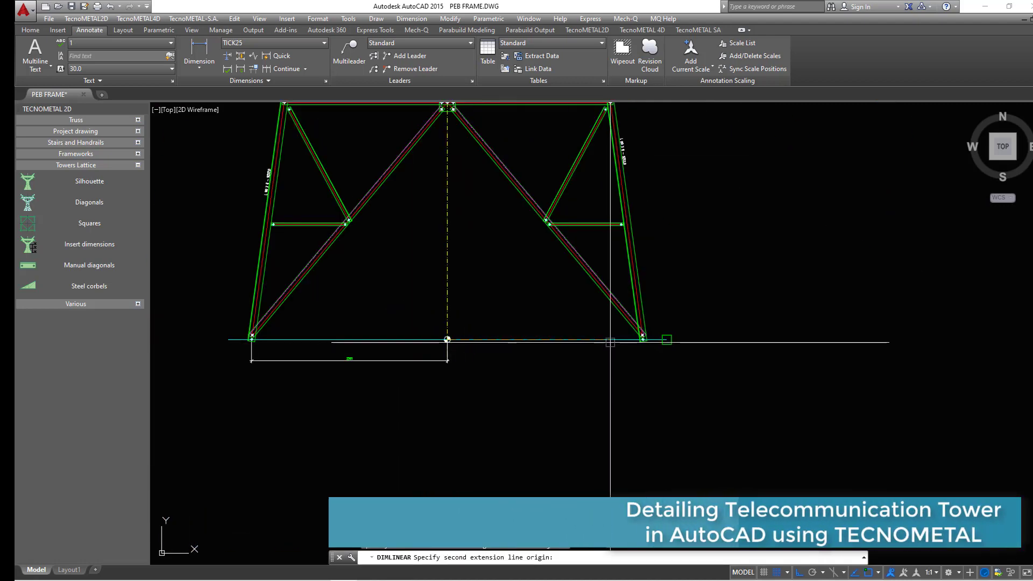
scroll(694, 350, "up", 5)
left_click(716, 391)
scroll(699, 377, "down", 5)
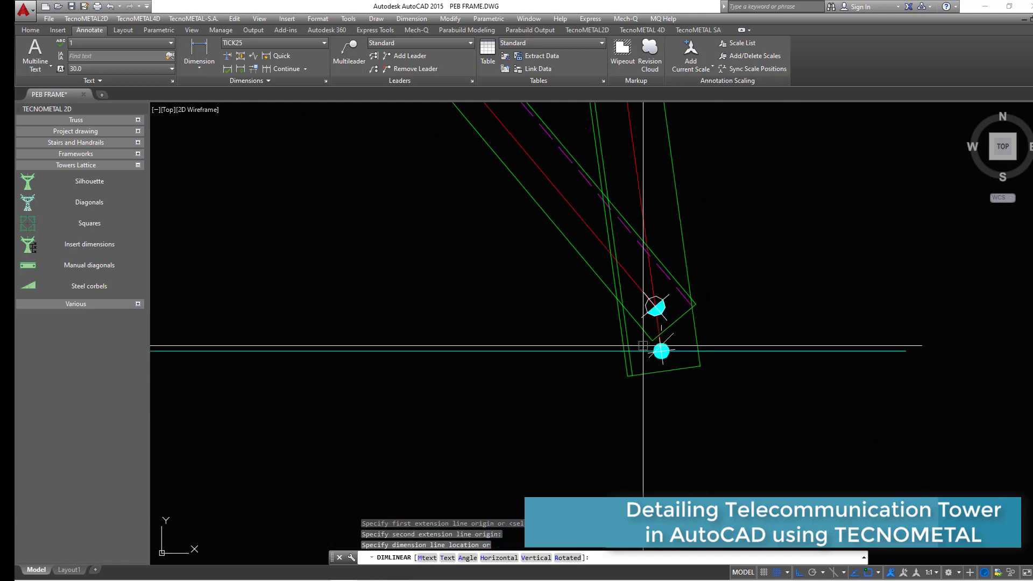
scroll(489, 379, "up", 5)
scroll(490, 378, "up", 5)
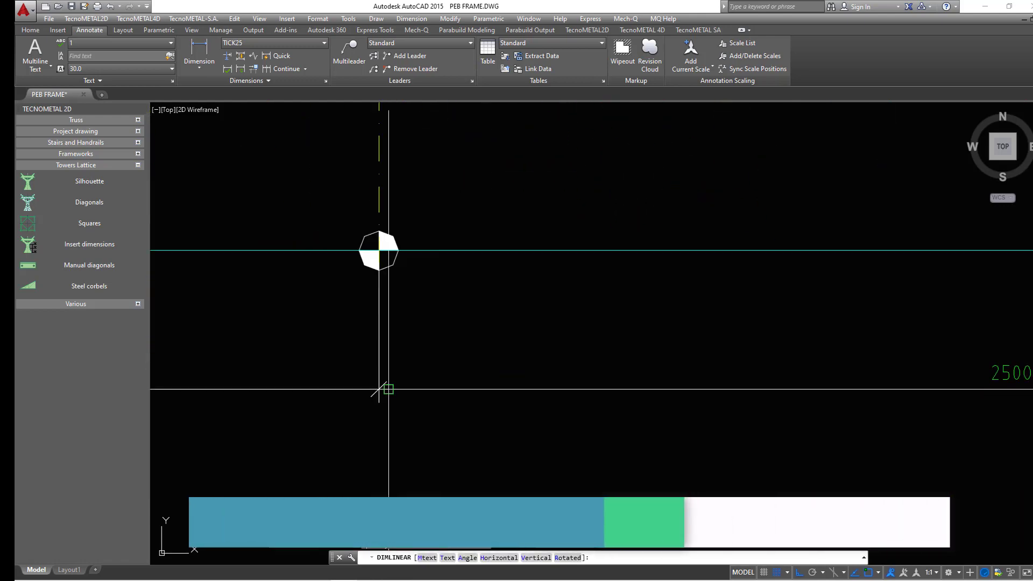
left_click(376, 388)
Add an overall linear dimension between the bottom bolts of both legs, placed below the two half-width dimensions.
right_click(545, 221)
left_click(579, 226)
scroll(592, 323, "down", 5)
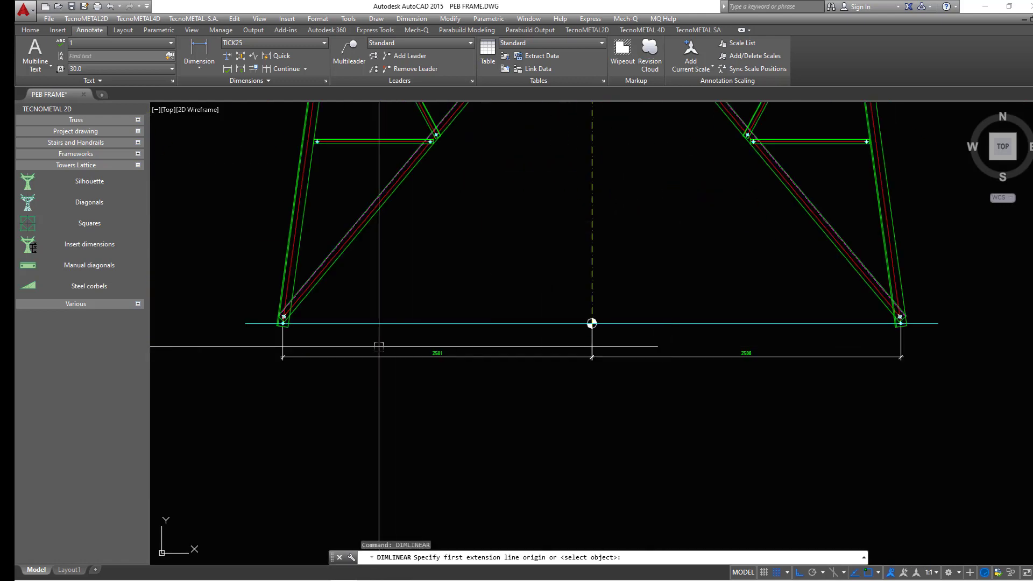
scroll(300, 282, "up", 7)
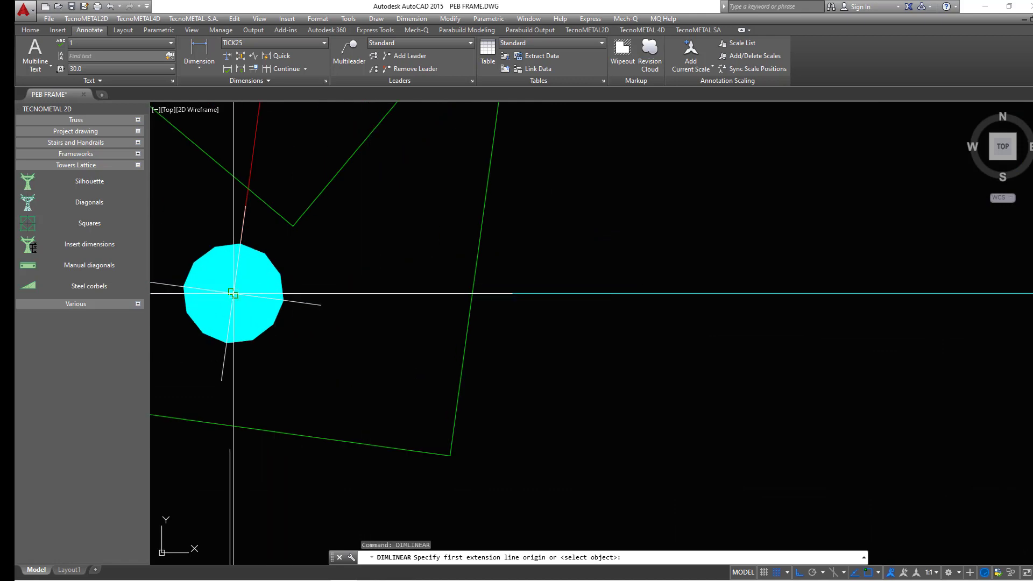
left_click(233, 293)
scroll(611, 341, "down", 5)
scroll(596, 366, "up", 7)
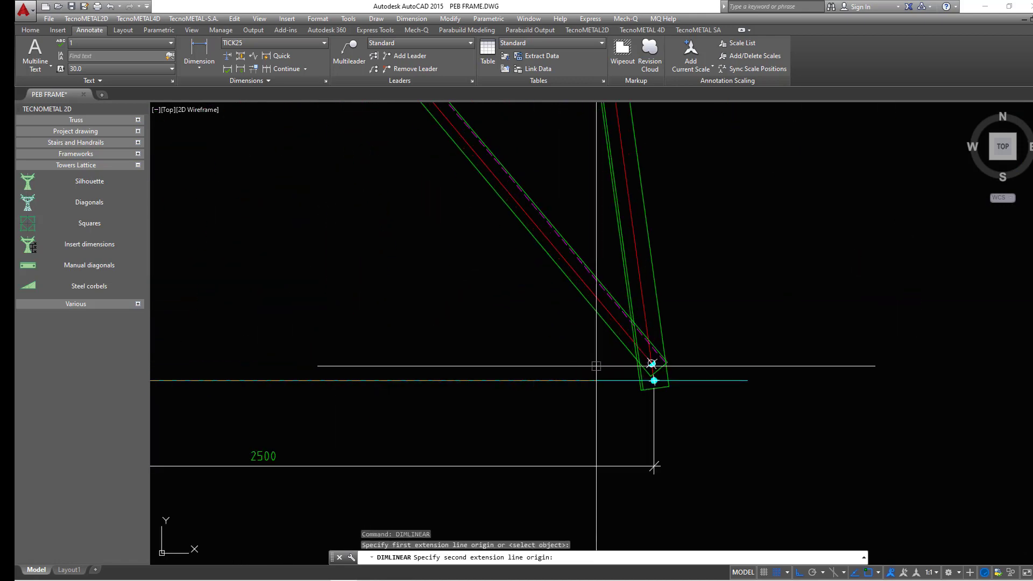
scroll(624, 371, "up", 4)
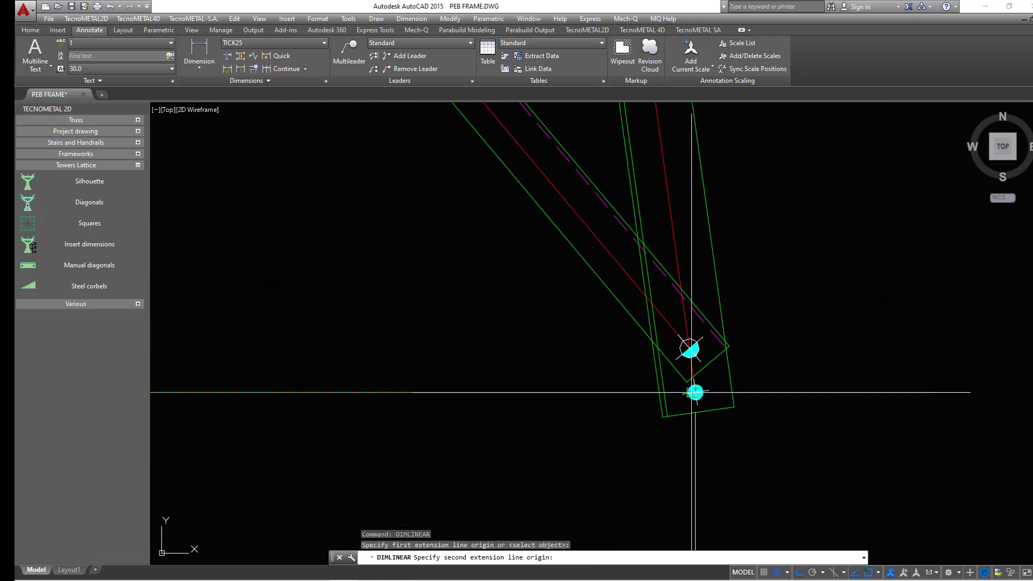
scroll(695, 392, "up", 8)
left_click(688, 393)
scroll(666, 288, "down", 10)
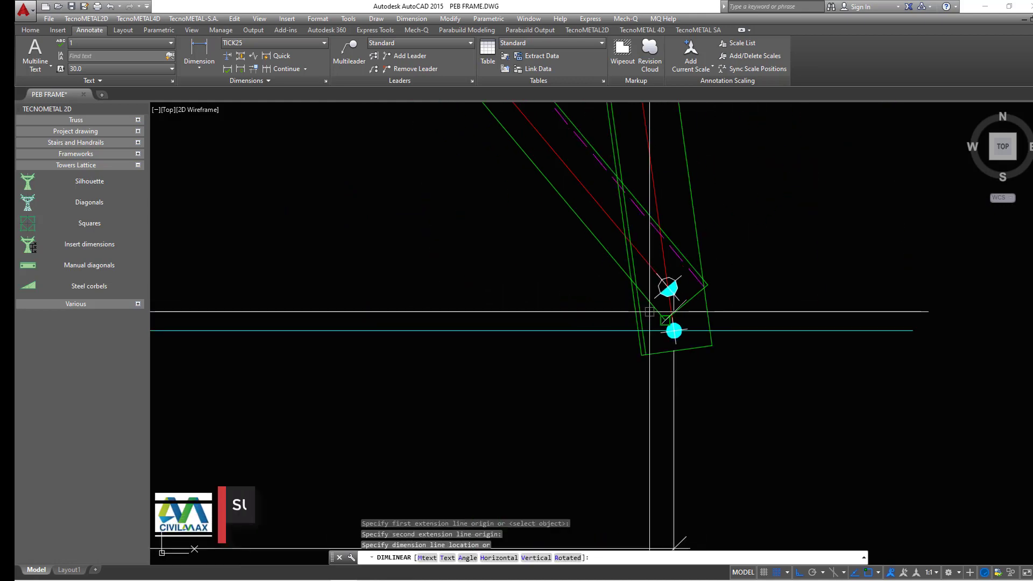
scroll(518, 336, "up", 8)
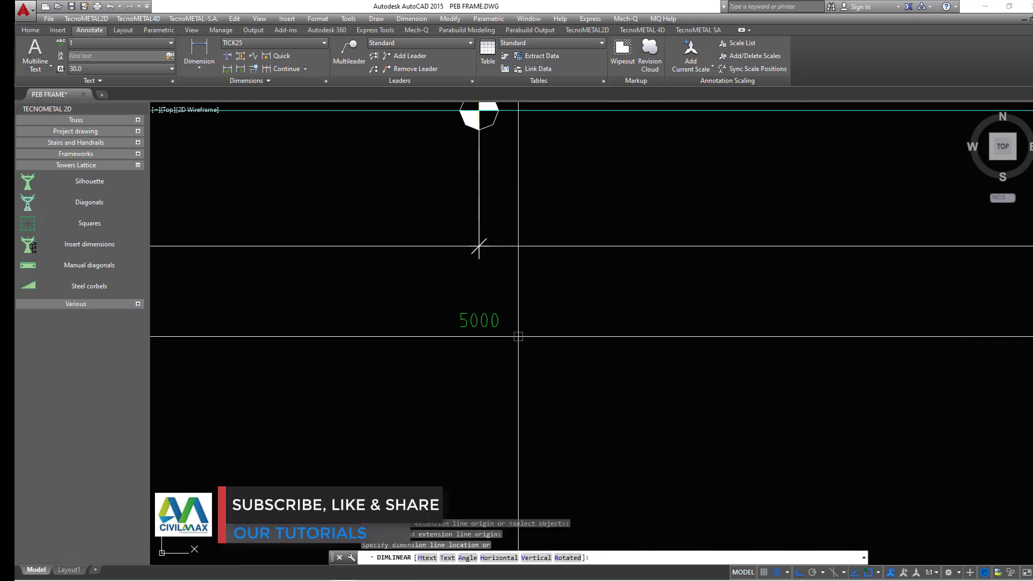
left_click(512, 293)
Examine the half-width and overall dimensions under the tower base.
scroll(512, 293, "down", 8)
scroll(486, 340, "up", 4)
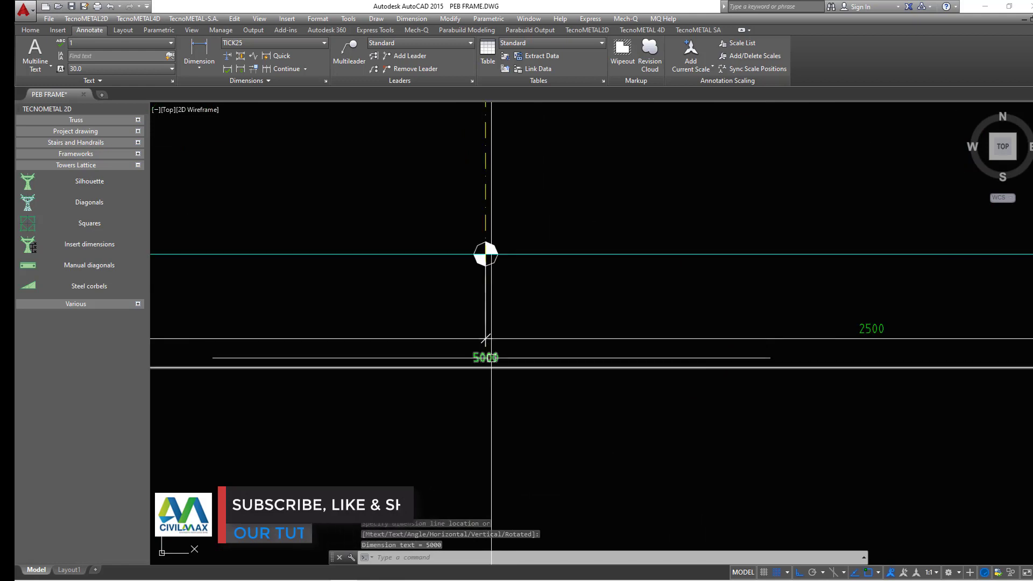
scroll(491, 364, "down", 2)
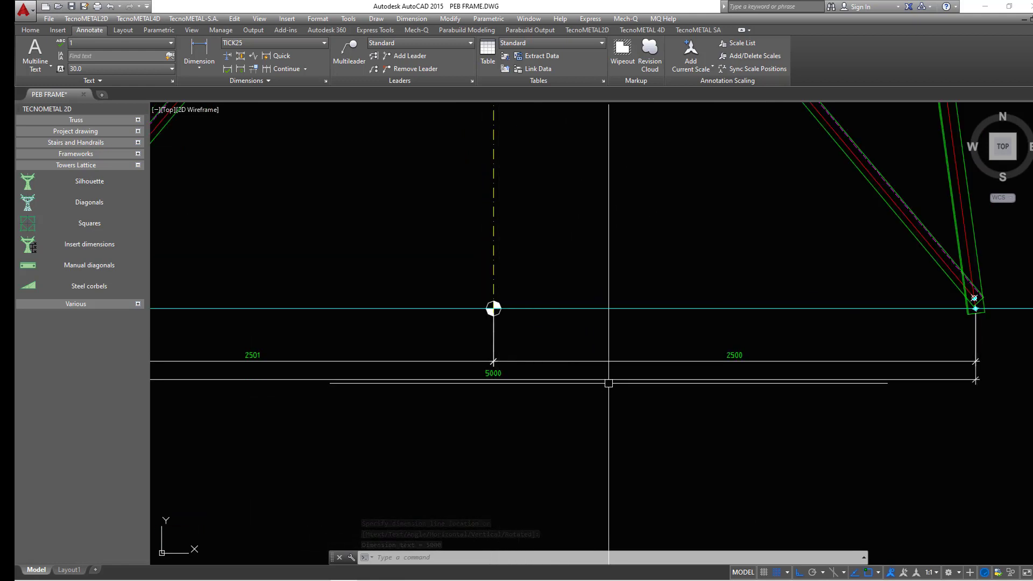
scroll(606, 385, "down", 2)
scroll(533, 367, "up", 5)
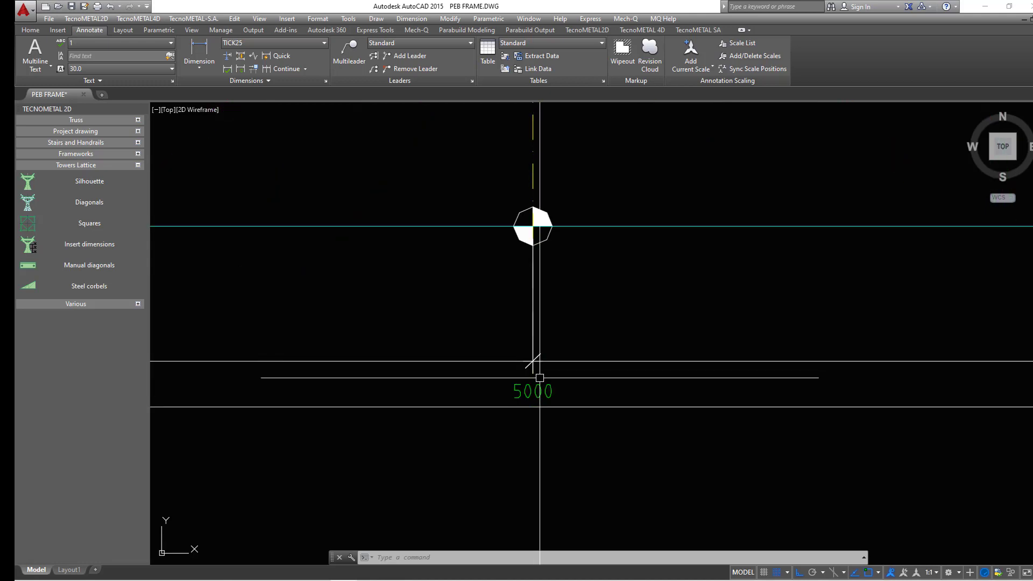
scroll(535, 357, "down", 3)
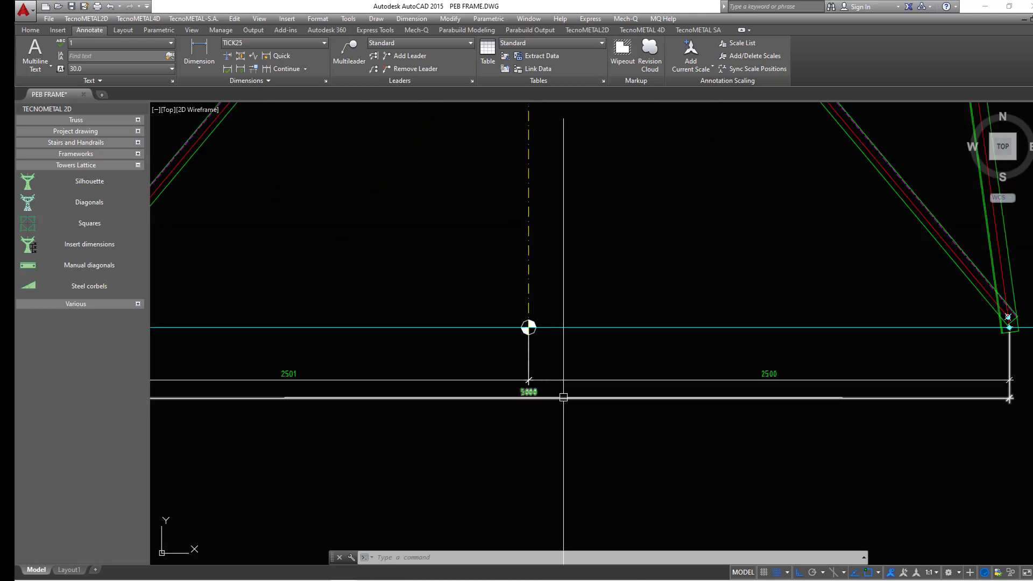
scroll(562, 397, "down", 3)
scroll(499, 411, "up", 5)
scroll(597, 390, "up", 2)
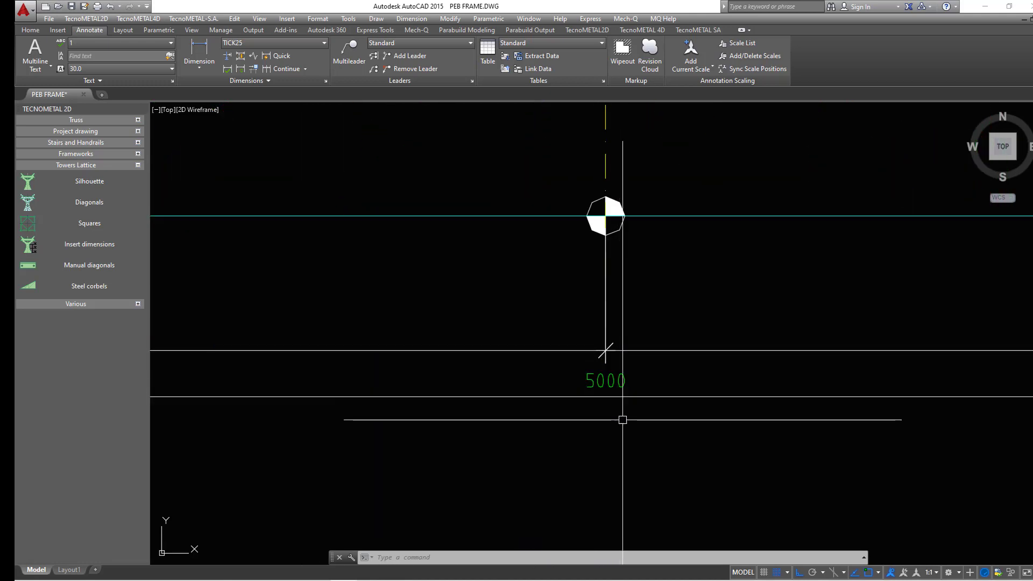
Open the tower silhouette scheme to compare its A1 base width with the overall base dimension.
left_click(87, 207)
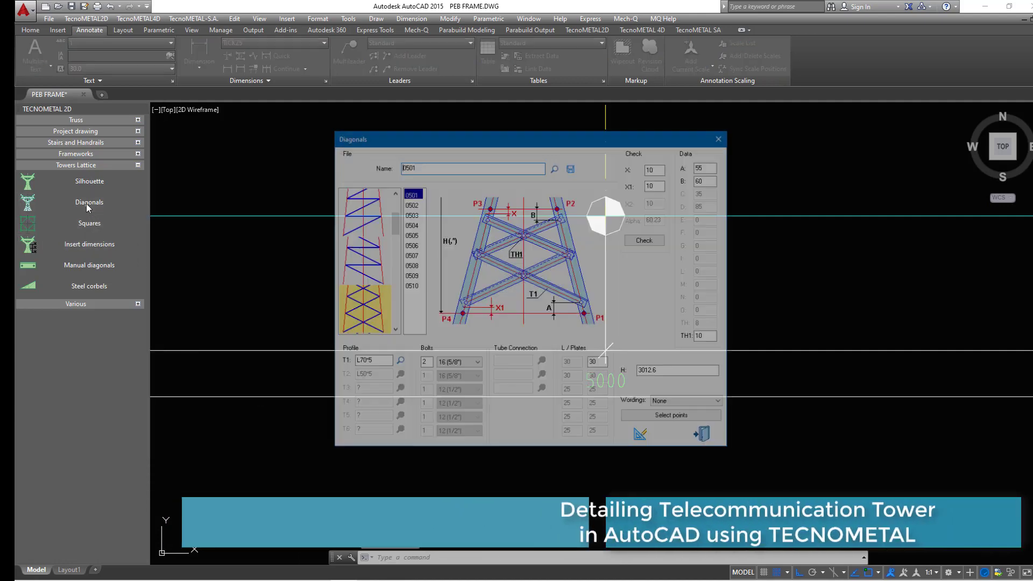
left_click(722, 137)
left_click(89, 182)
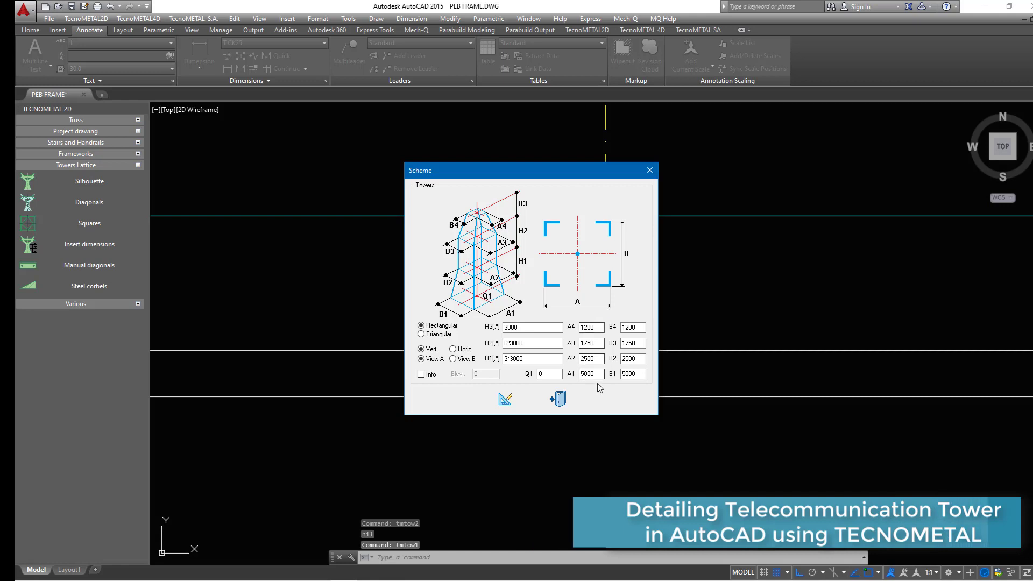
Check the base widths in the silhouette scheme, preview its Triangular option, return to Rectangular and close it without drawing.
left_click(598, 372)
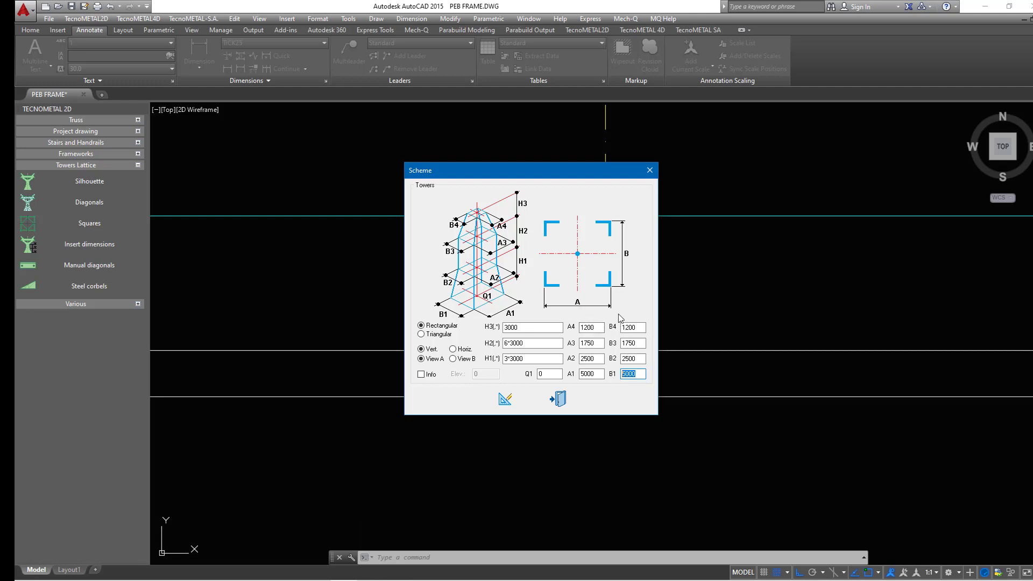
left_click(422, 334)
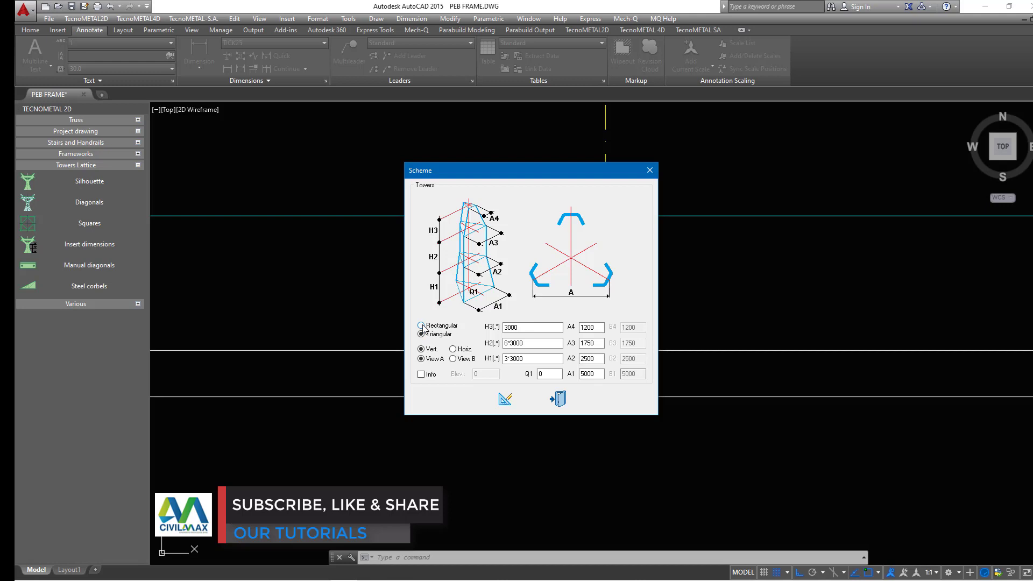
left_click(421, 326)
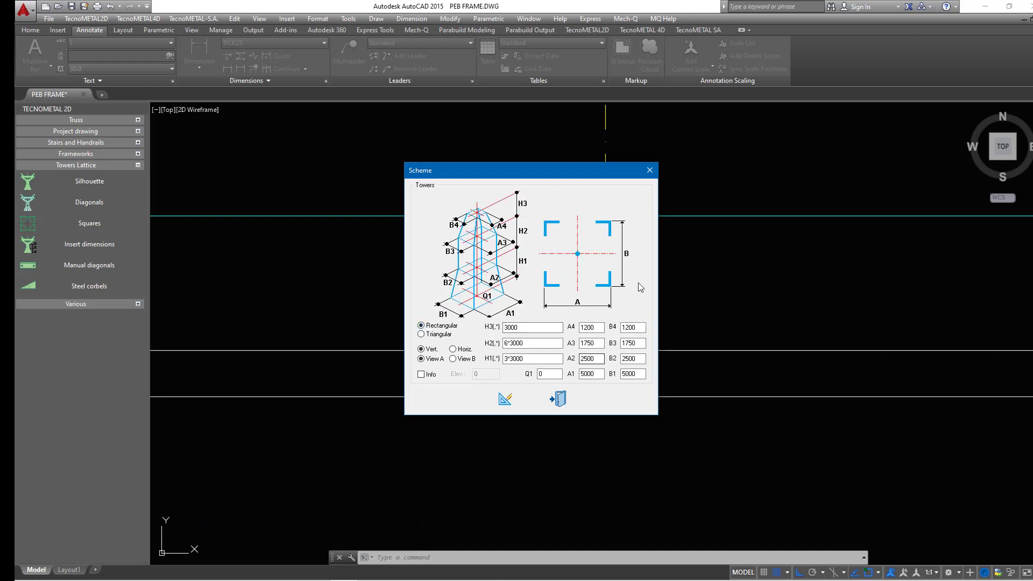
left_click(651, 170)
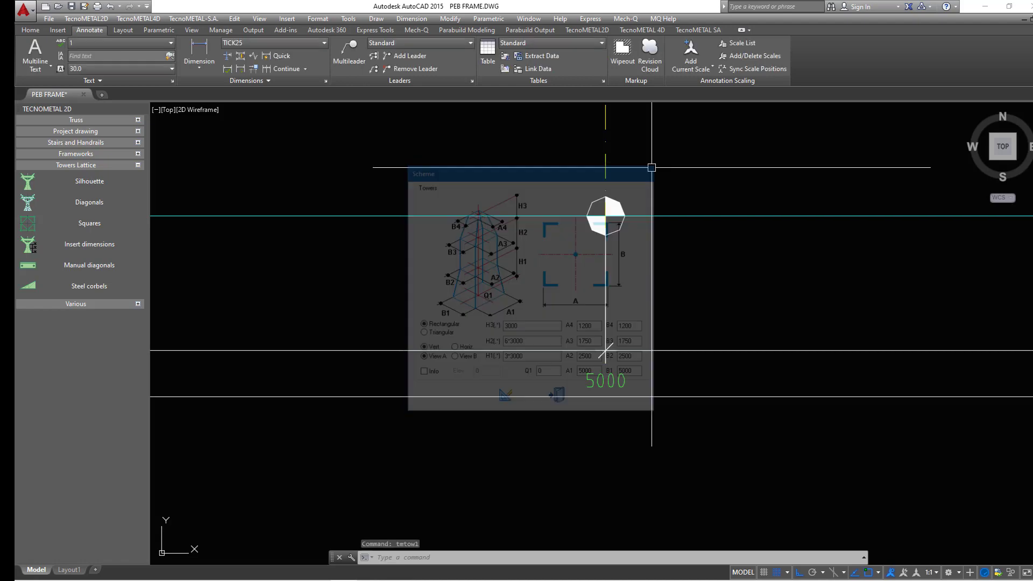
Examine the full tower elevation and the bracing members and bolted joints of its lowest panel.
scroll(576, 300, "up", 5)
scroll(611, 295, "down", 10)
middle_click_drag(612, 295, 576, 348)
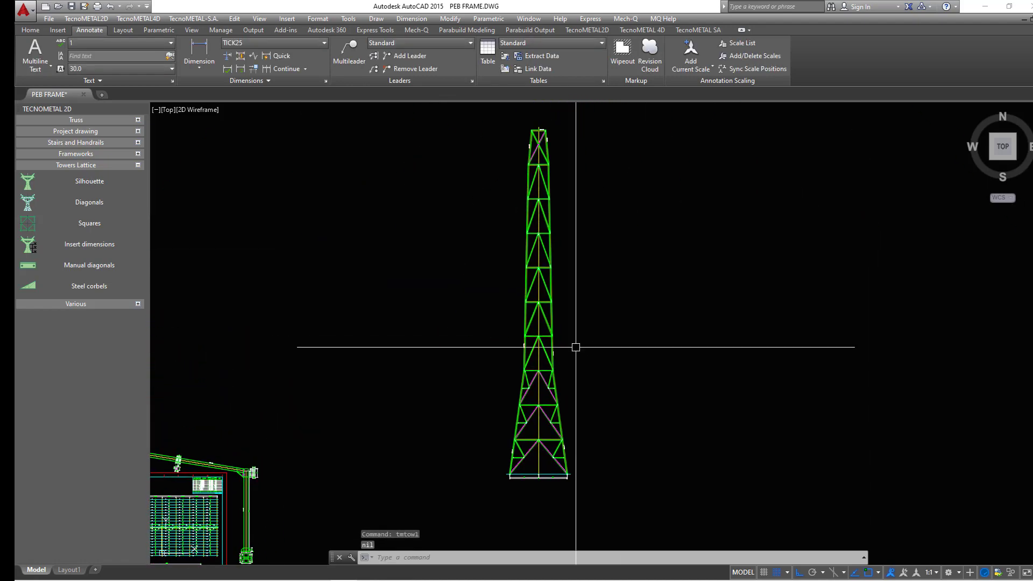
scroll(491, 350, "up", 2)
middle_click_drag(491, 350, 537, 289)
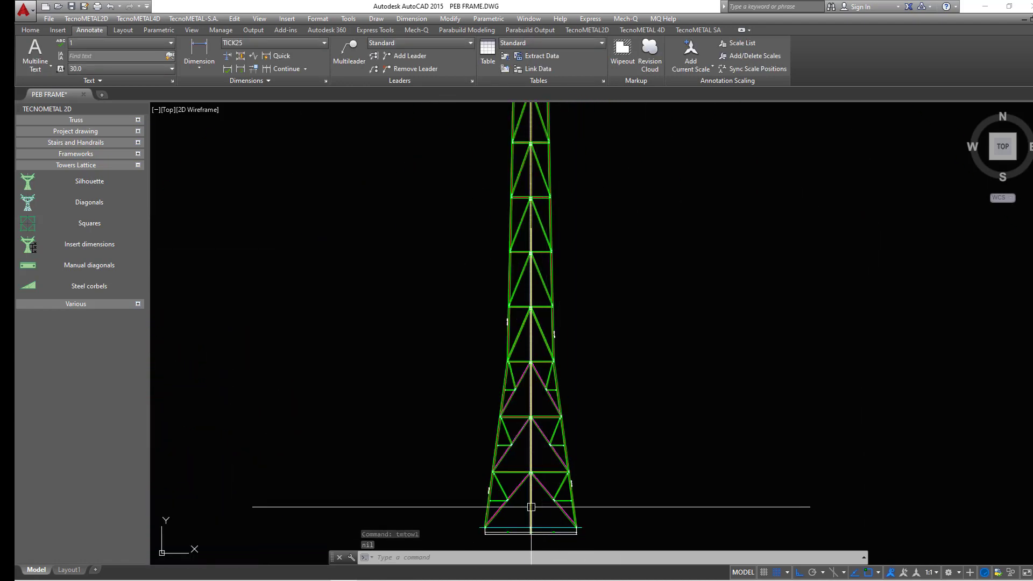
scroll(554, 487, "up", 8)
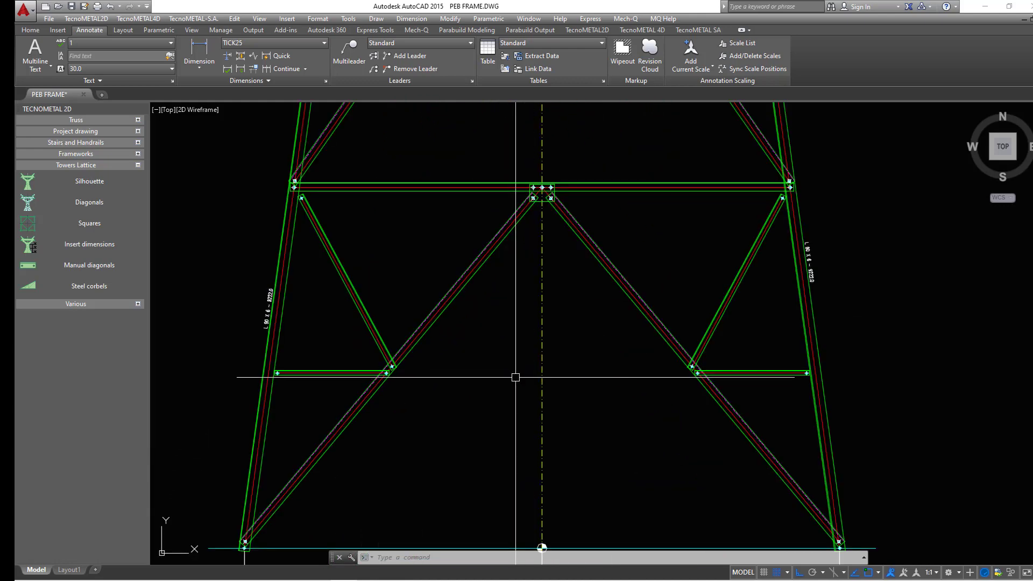